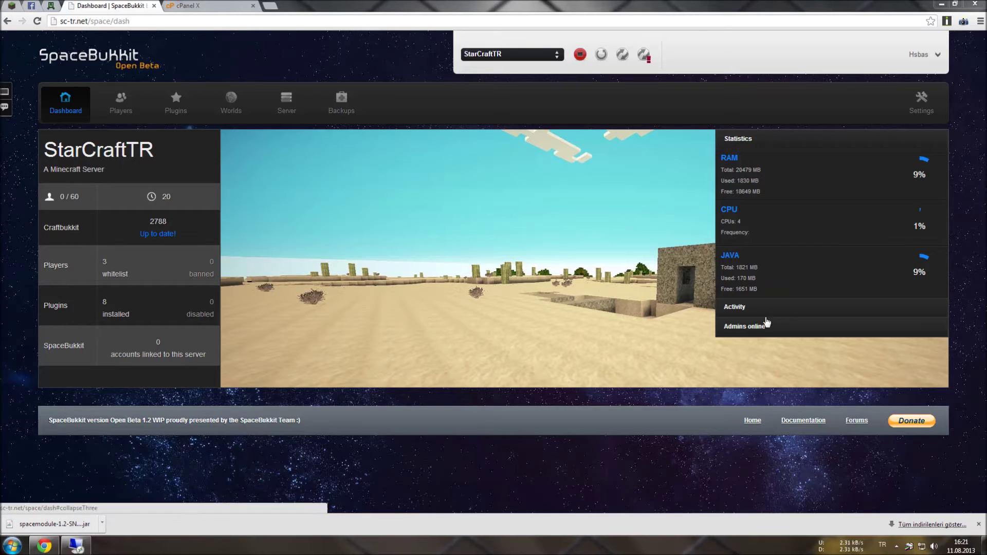
- Tour the Players, Plugins, Worlds and Server pages, ending on Players with no one online
{"action": "left_click_drag", "start_coordinate": [153, 24], "coordinate": [59, 25]}
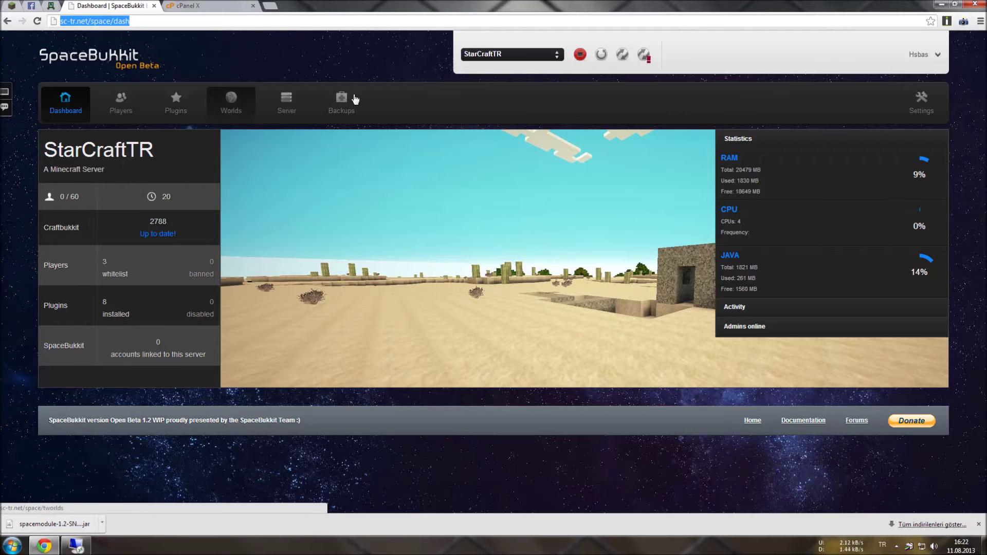
{"action": "left_click", "coordinate": [809, 236]}
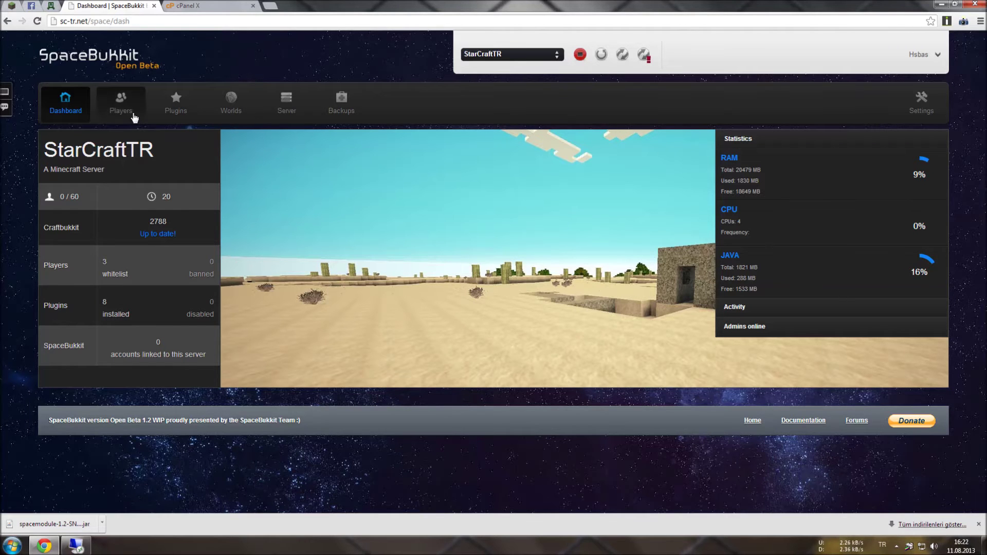
{"action": "left_click", "coordinate": [124, 103]}
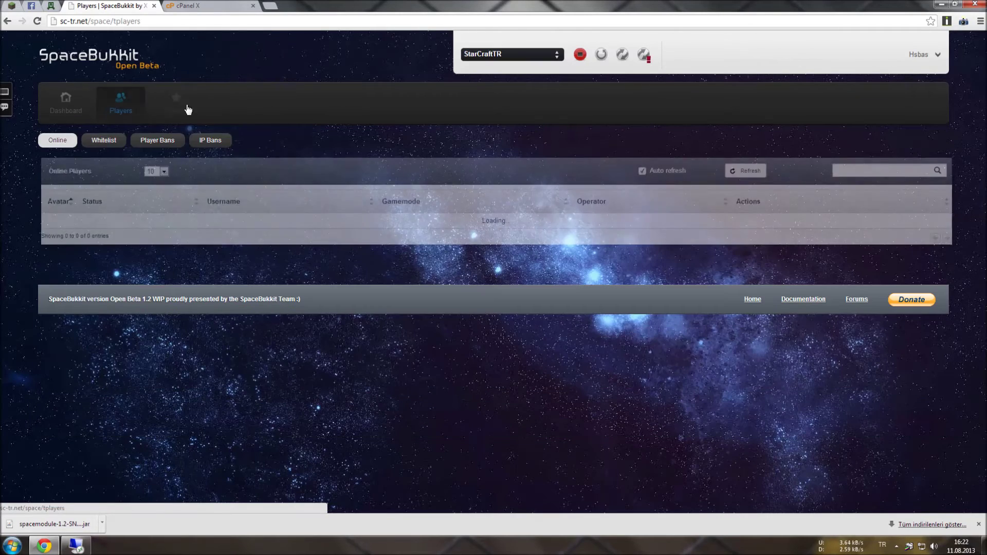
{"action": "left_click", "coordinate": [161, 104]}
{"action": "left_click", "coordinate": [228, 109]}
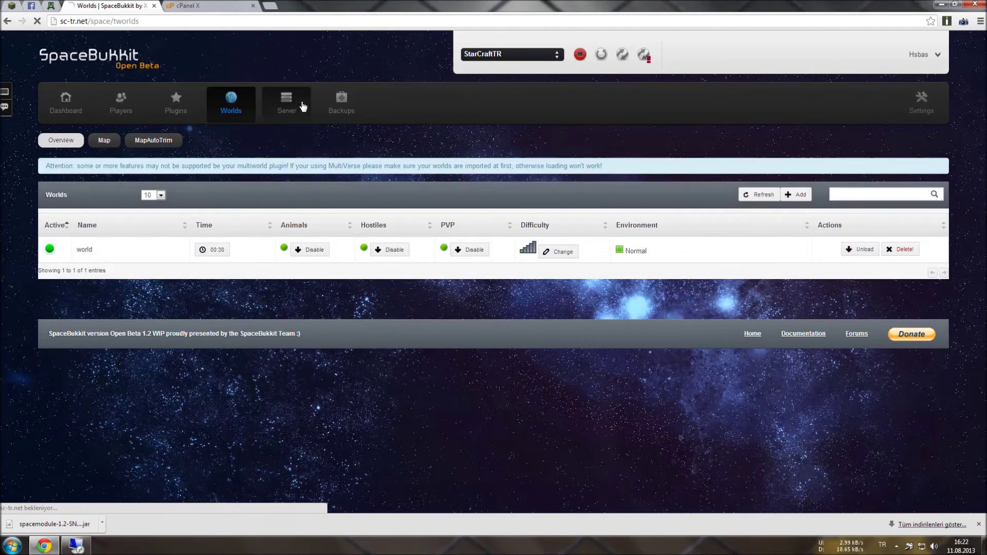
{"action": "left_click", "coordinate": [288, 108]}
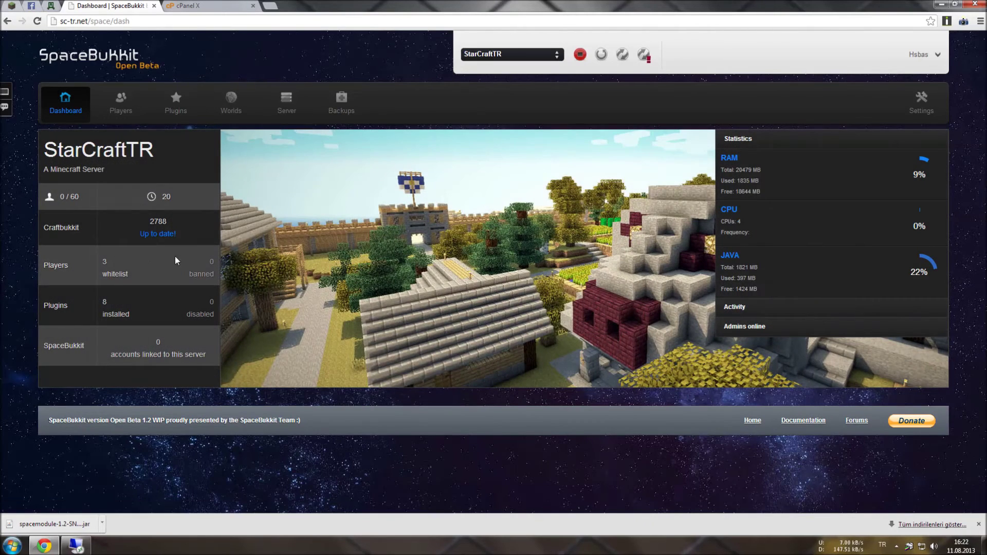
{"action": "left_click", "coordinate": [131, 123]}
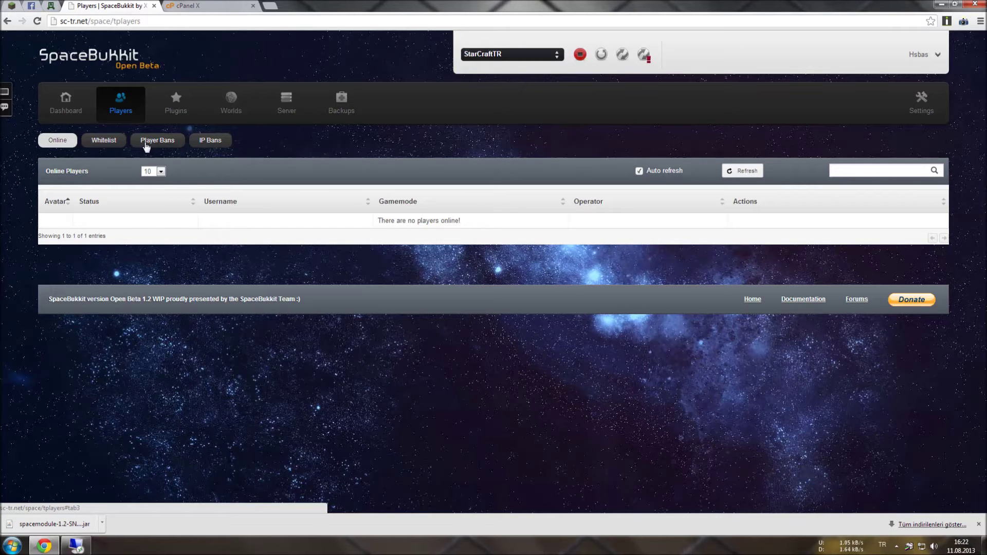
- Add the player Asds to the whitelist
{"action": "left_click", "coordinate": [104, 140]}
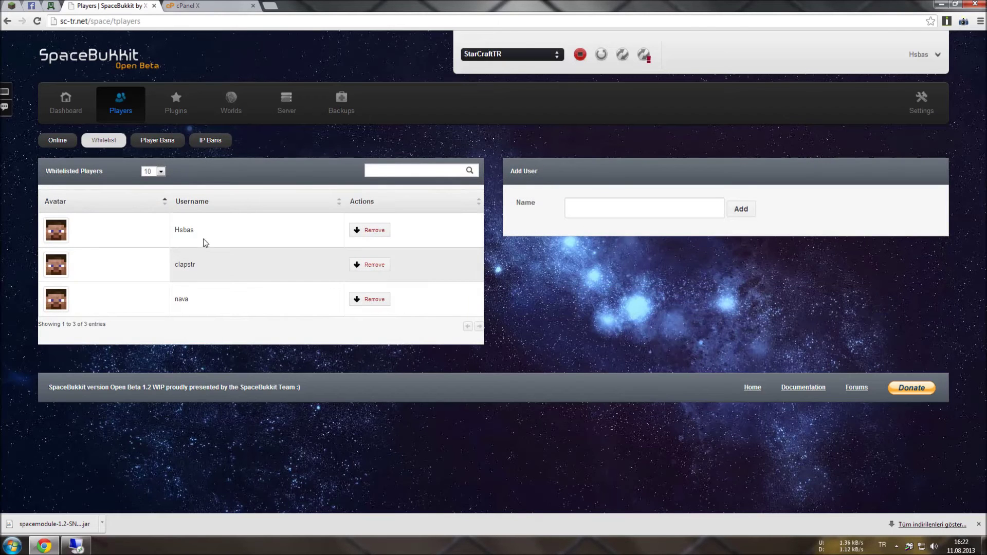
{"action": "left_click_drag", "start_coordinate": [157, 286], "coordinate": [153, 257]}
{"action": "left_click", "coordinate": [569, 207]}
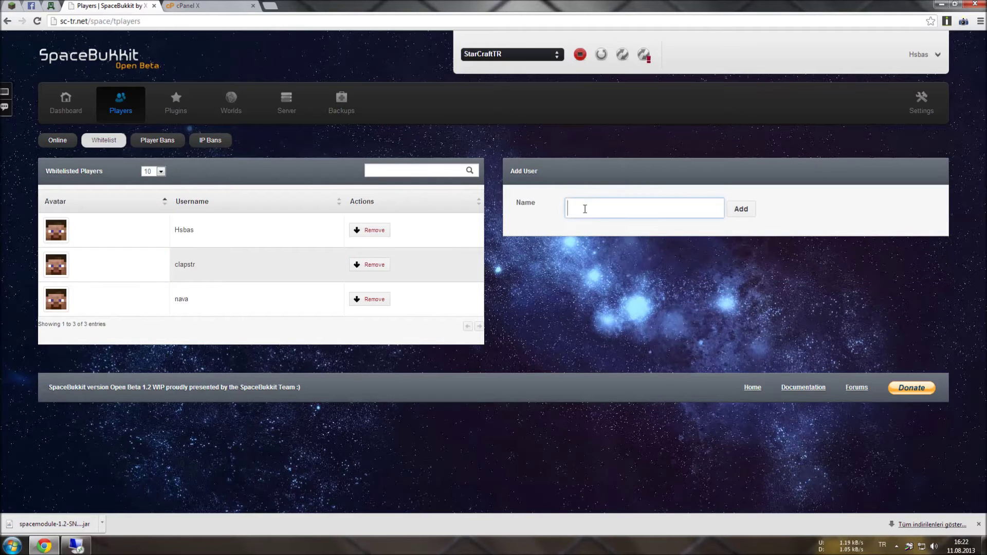
{"action": "type", "text": "Asds"}
{"action": "left_click", "coordinate": [740, 210]}
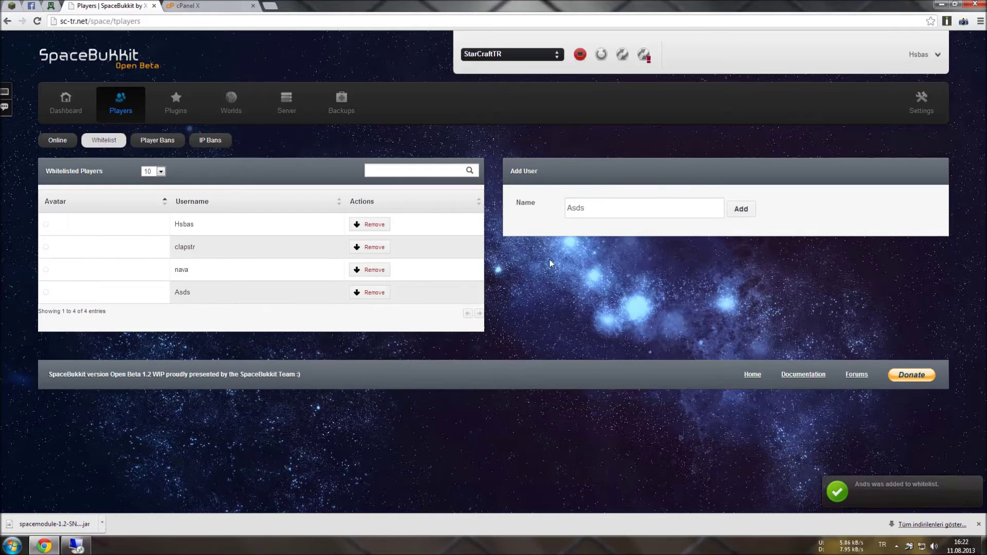
{"action": "left_click_drag", "start_coordinate": [942, 484], "coordinate": [836, 468]}
- Ban the player asd, then check the empty IP bans list
{"action": "left_click", "coordinate": [166, 148]}
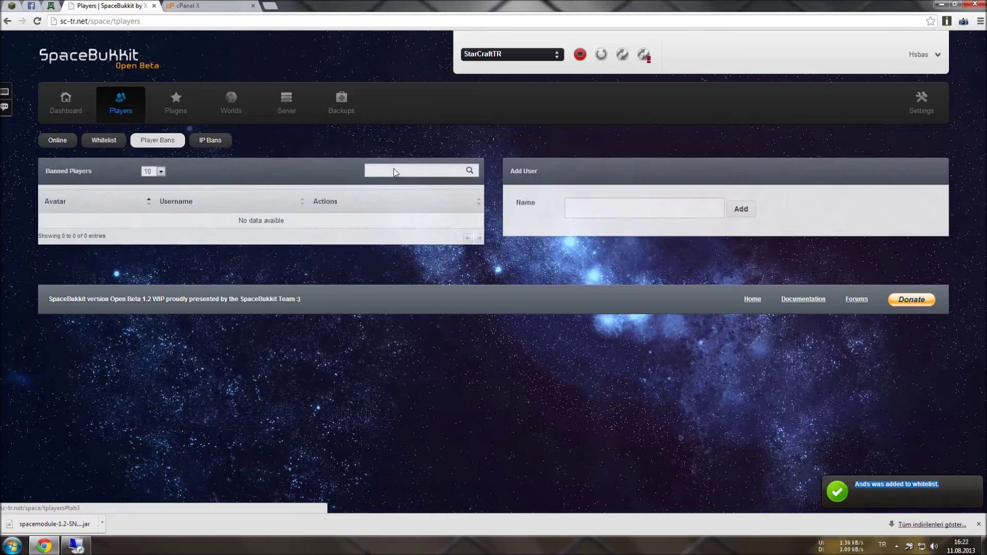
{"action": "left_click", "coordinate": [617, 208]}
{"action": "type", "text": "asd"}
{"action": "left_click", "coordinate": [746, 211]}
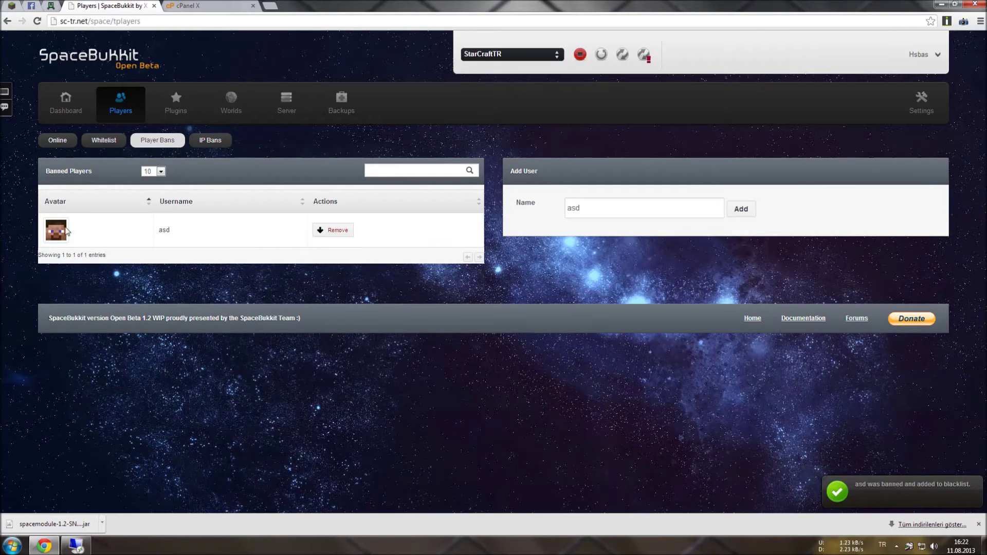
{"action": "left_click", "coordinate": [208, 148]}
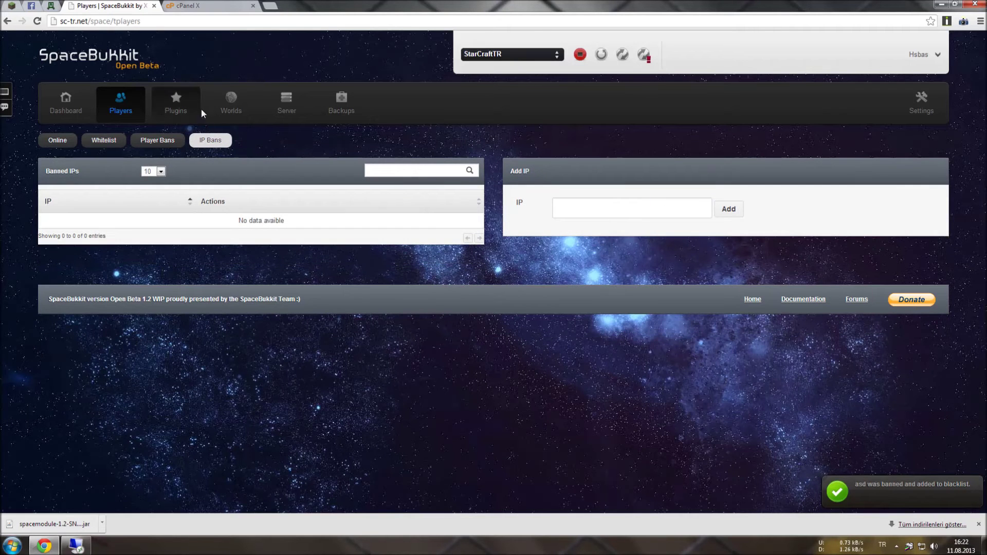
{"action": "left_click", "coordinate": [177, 107]}
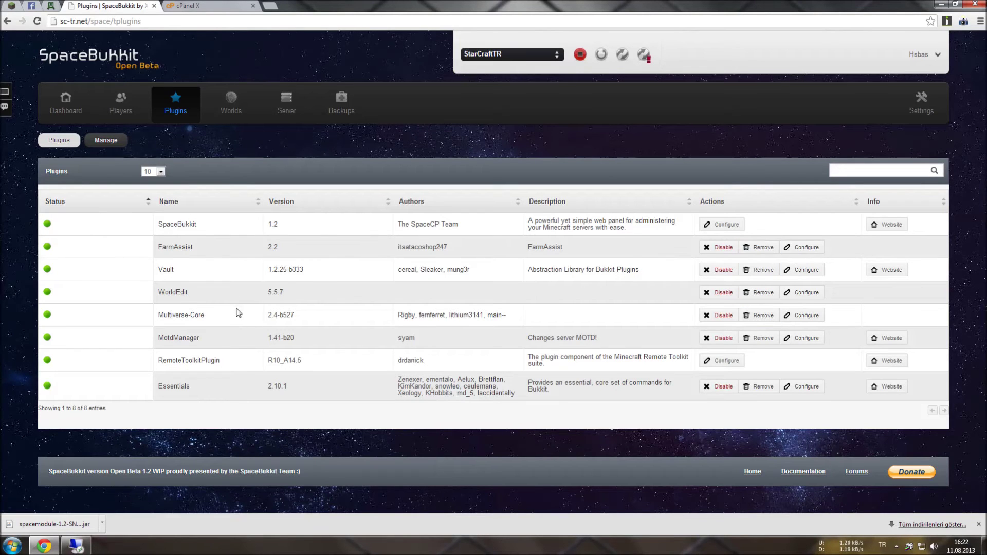
- Open Multiverse-Core's config.yml and look through settings like displaypermerrors and firstspawnoverride
{"action": "left_click", "coordinate": [805, 315]}
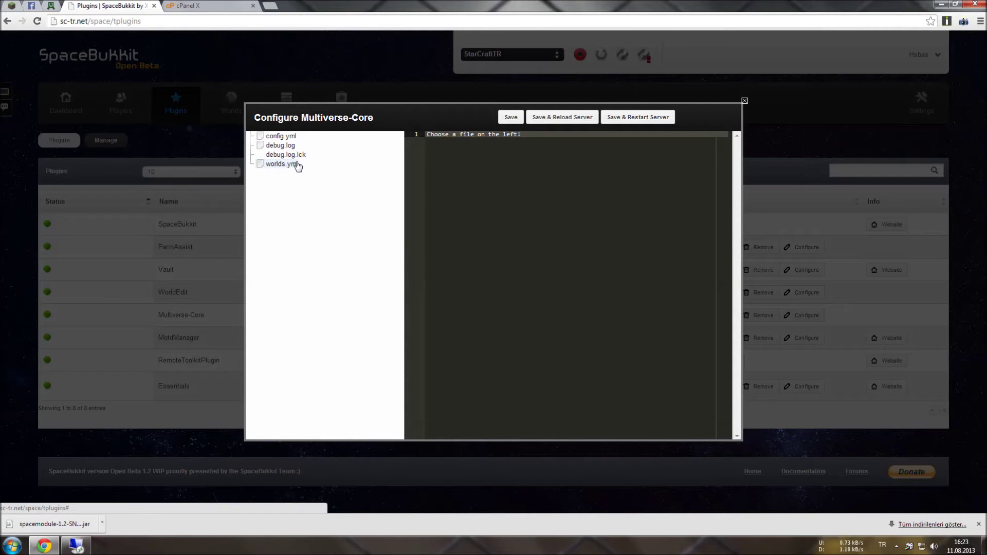
{"action": "left_click", "coordinate": [282, 136]}
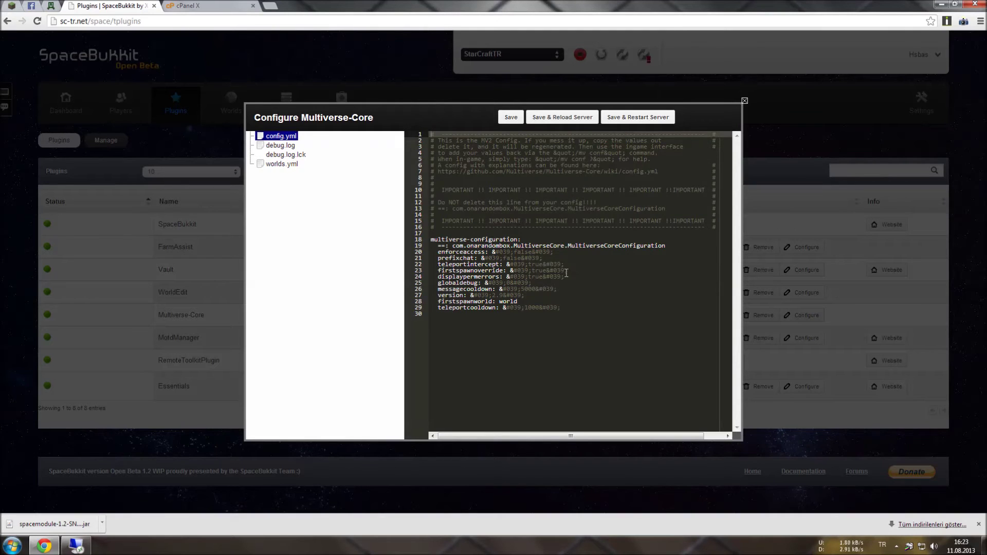
{"action": "left_click", "coordinate": [566, 273]}
{"action": "left_click", "coordinate": [571, 320]}
{"action": "left_click", "coordinate": [543, 277]}
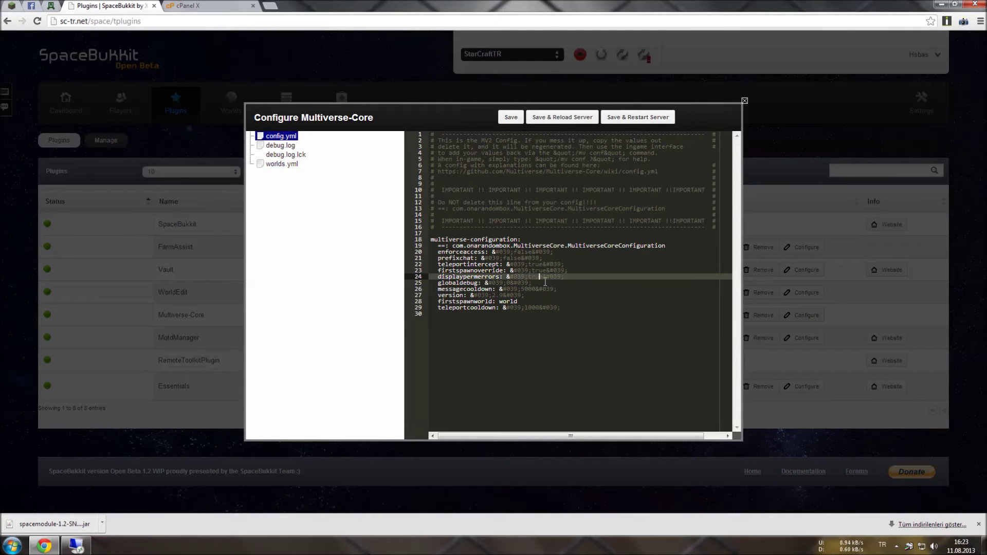
{"action": "left_click", "coordinate": [548, 272]}
{"action": "key", "text": "Left"}
{"action": "key", "text": "Left"}
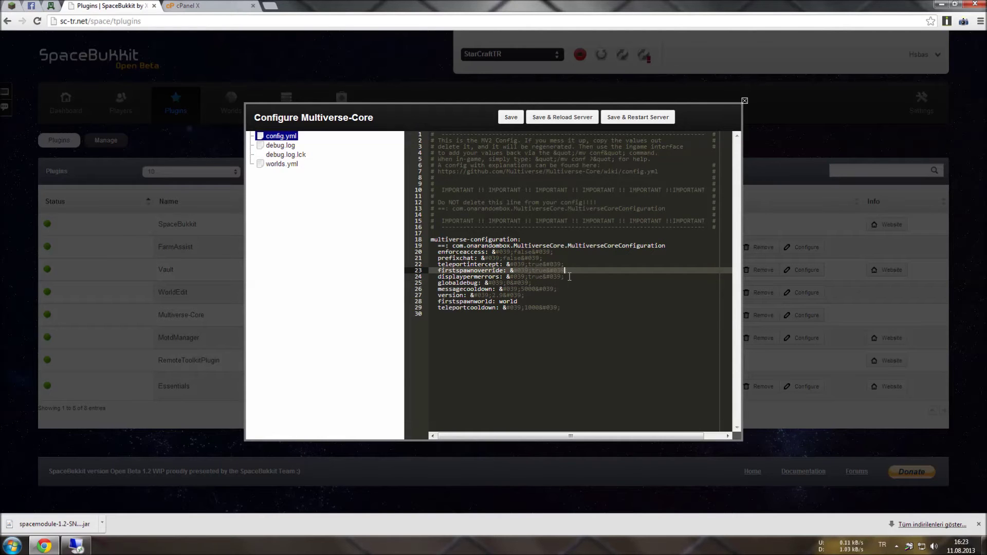
{"action": "left_click", "coordinate": [545, 272]}
- Save and reload the config, close the window, and view the Worlds overview listing world
{"action": "left_click", "coordinate": [568, 119]}
{"action": "left_click_drag", "start_coordinate": [563, 140], "coordinate": [594, 141]}
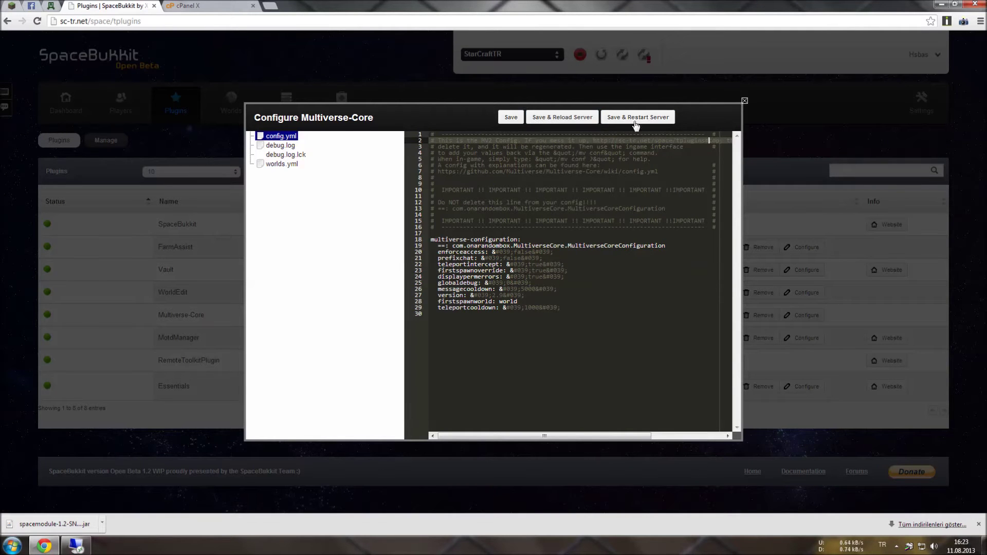
{"action": "left_click", "coordinate": [745, 98]}
{"action": "left_click", "coordinate": [106, 141]}
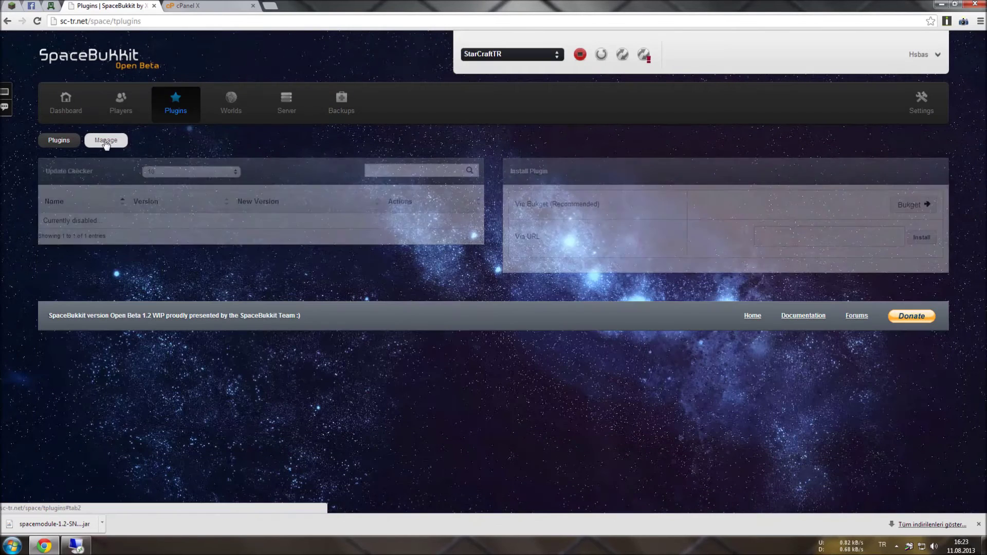
{"action": "left_click", "coordinate": [242, 108]}
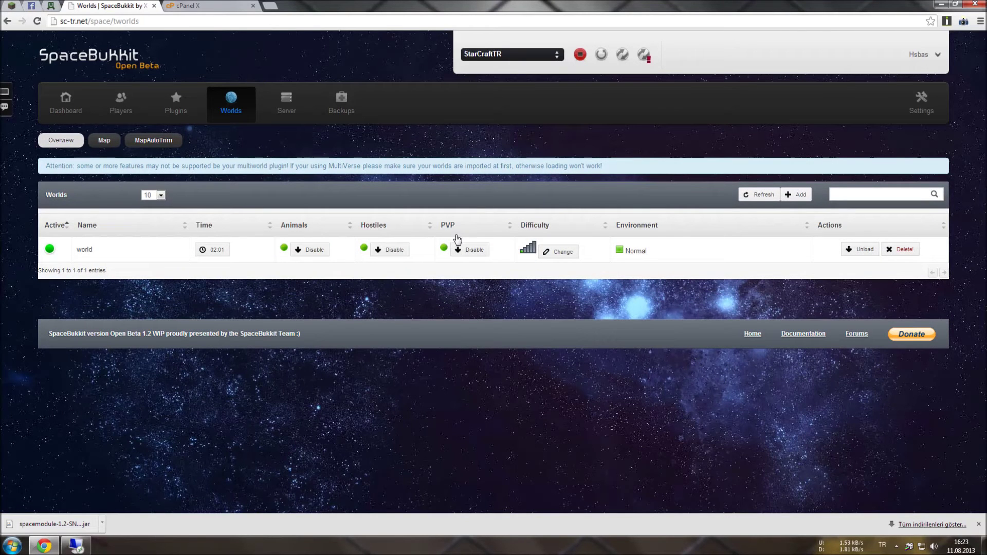
- Check world's difficulty, Map, MapAutoTrim and Backups, then view the host's specs in Server Overview
{"action": "left_click", "coordinate": [561, 253]}
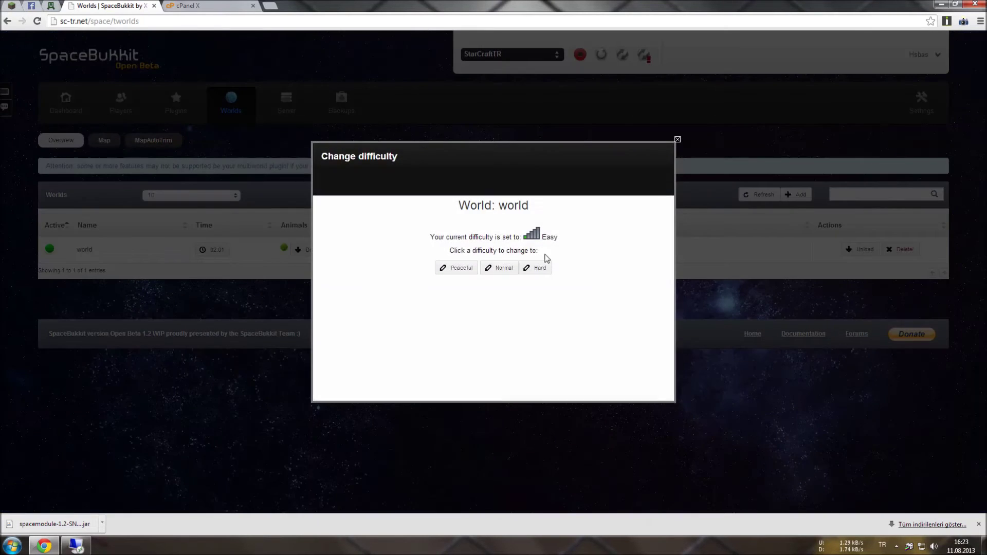
{"action": "left_click", "coordinate": [677, 143]}
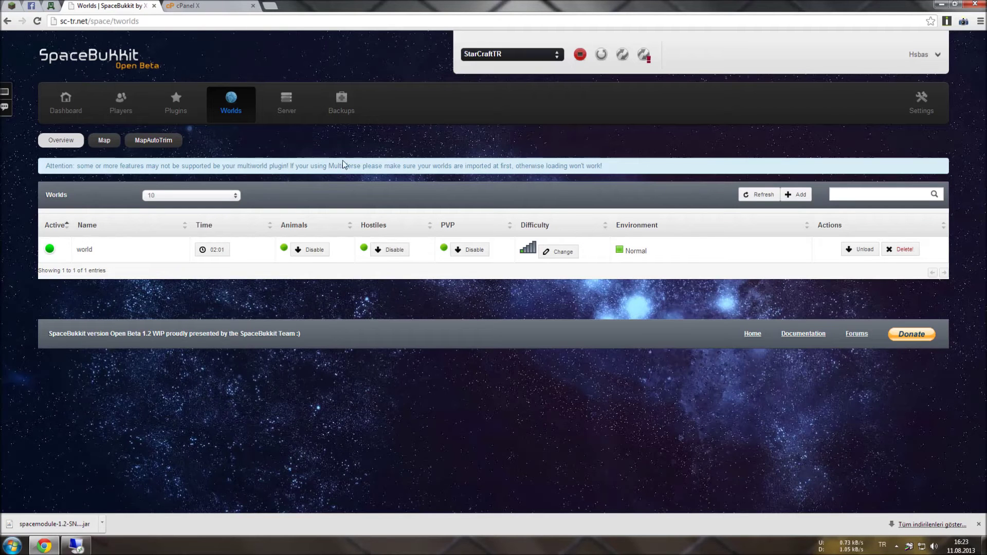
{"action": "left_click", "coordinate": [107, 144]}
{"action": "left_click", "coordinate": [138, 141]}
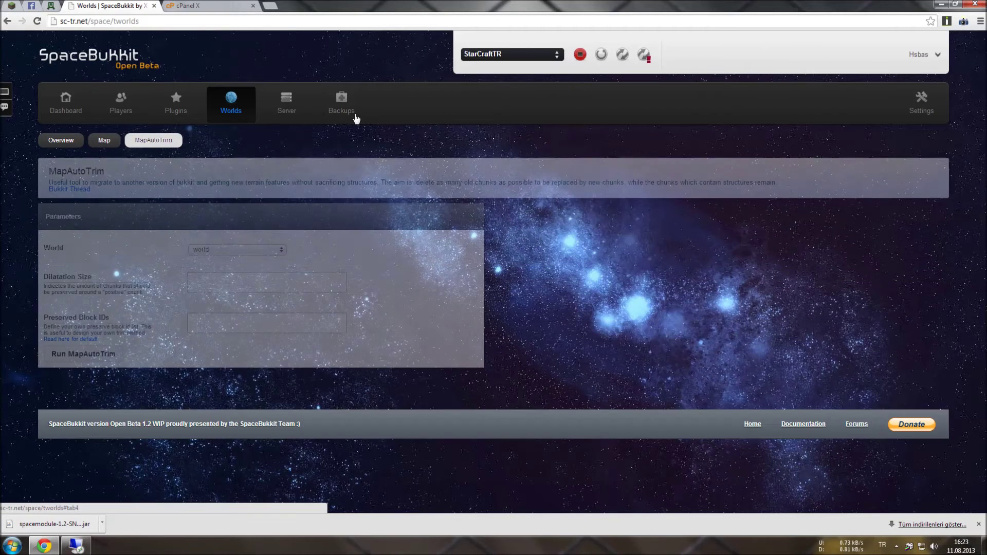
{"action": "left_click", "coordinate": [271, 105]}
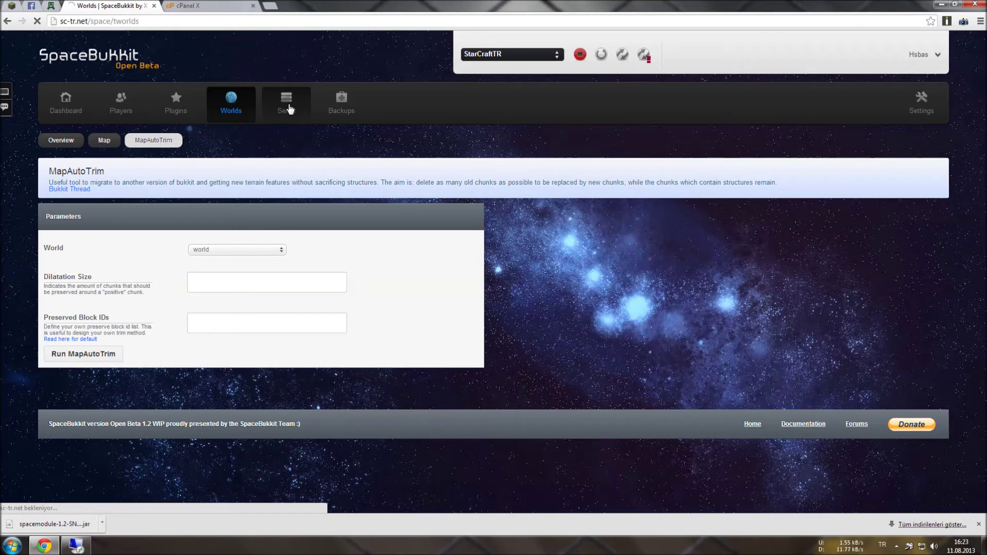
{"action": "left_click", "coordinate": [342, 103]}
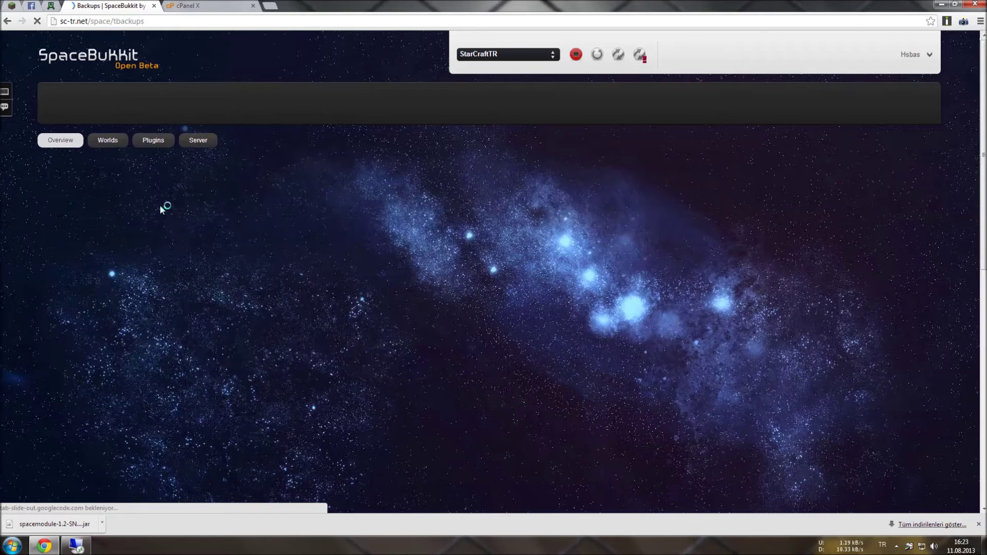
{"action": "left_click", "coordinate": [286, 111]}
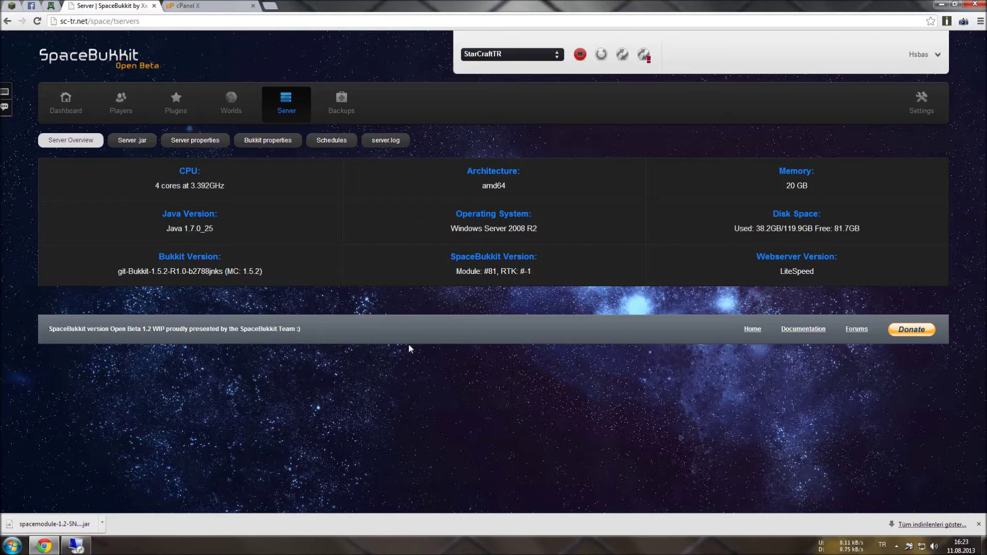
- Browse the CraftBukkit builds and server properties, leaving max build height at 256
{"action": "left_click", "coordinate": [154, 143]}
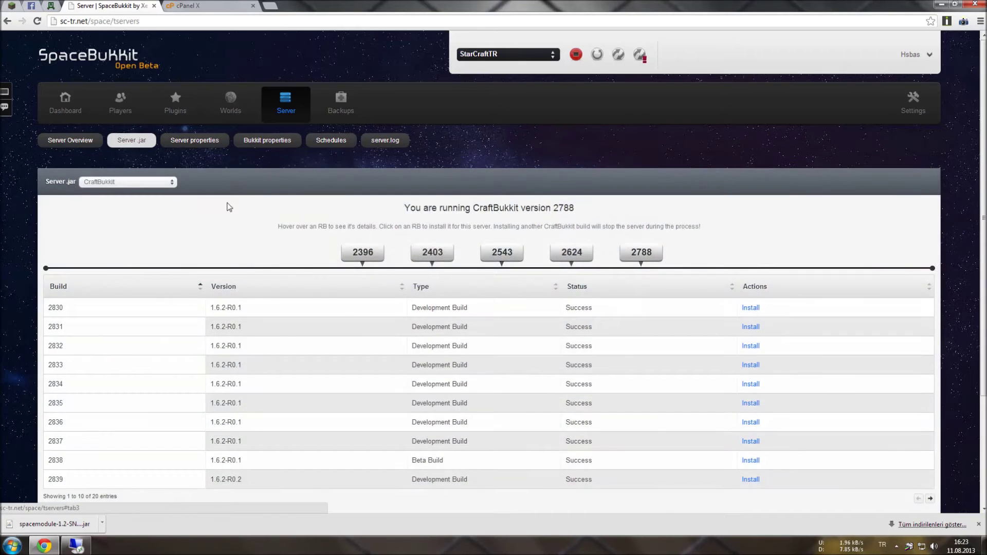
{"action": "scroll", "coordinate": [354, 326], "scroll_direction": "down", "scroll_amount": 3}
{"action": "scroll", "coordinate": [365, 304], "scroll_direction": "up", "scroll_amount": 2}
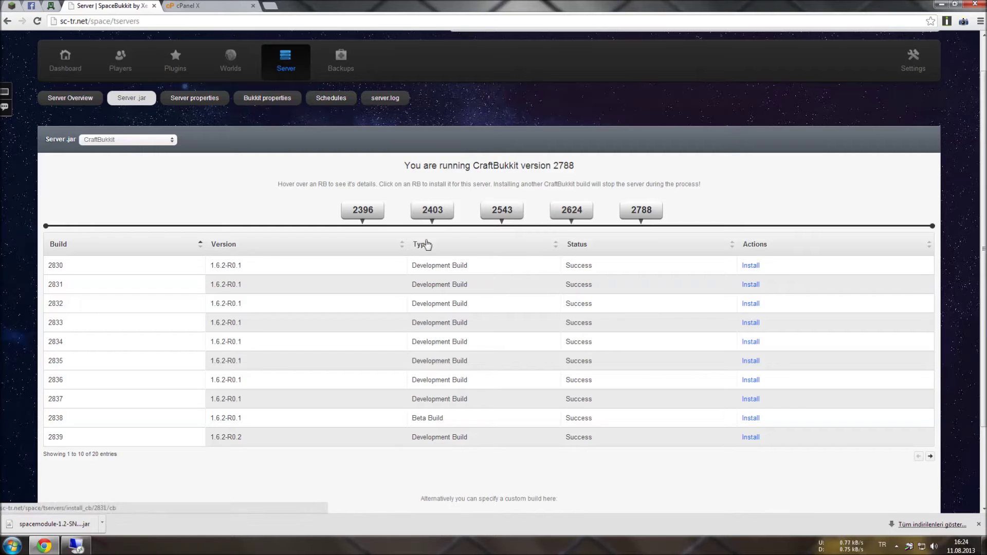
{"action": "left_click", "coordinate": [194, 98]}
{"action": "scroll", "coordinate": [372, 229], "scroll_direction": "down", "scroll_amount": 2}
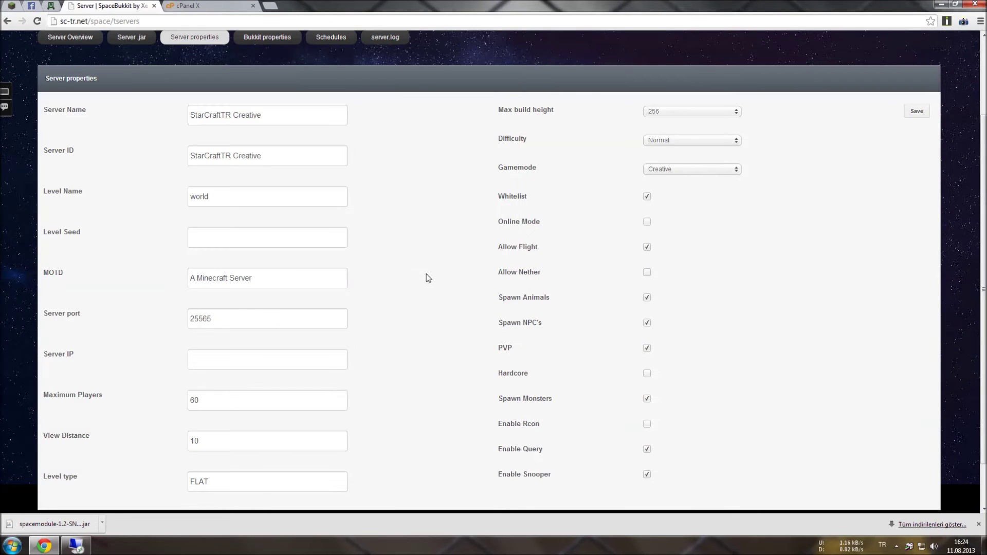
{"action": "scroll", "coordinate": [723, 290], "scroll_direction": "down", "scroll_amount": 1}
{"action": "scroll", "coordinate": [268, 445], "scroll_direction": "up", "scroll_amount": 3}
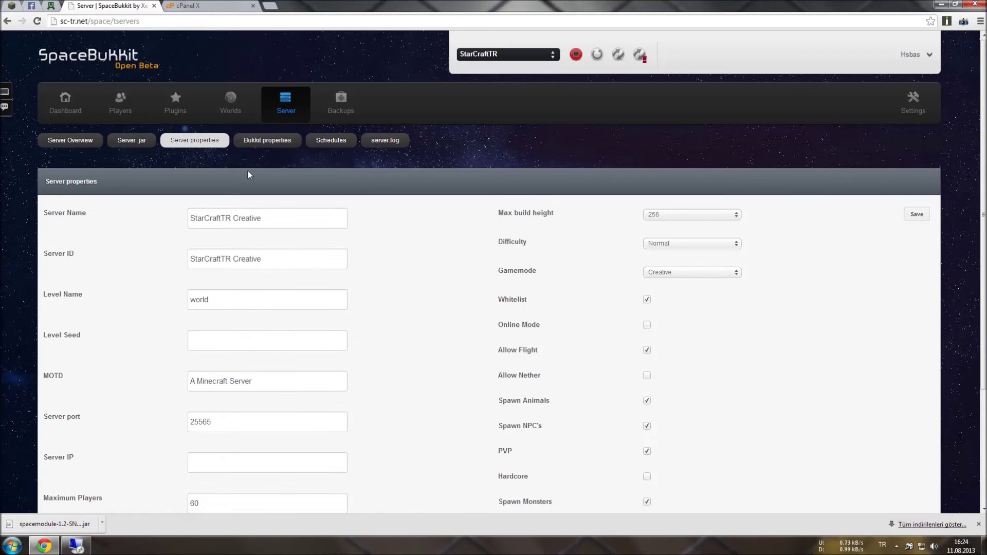
{"action": "left_click", "coordinate": [689, 216]}
{"action": "left_click", "coordinate": [691, 216]}
- Review the Bukkit properties fields like the permissions file and update folder, then view the empty Schedules list
{"action": "left_click", "coordinate": [268, 145]}
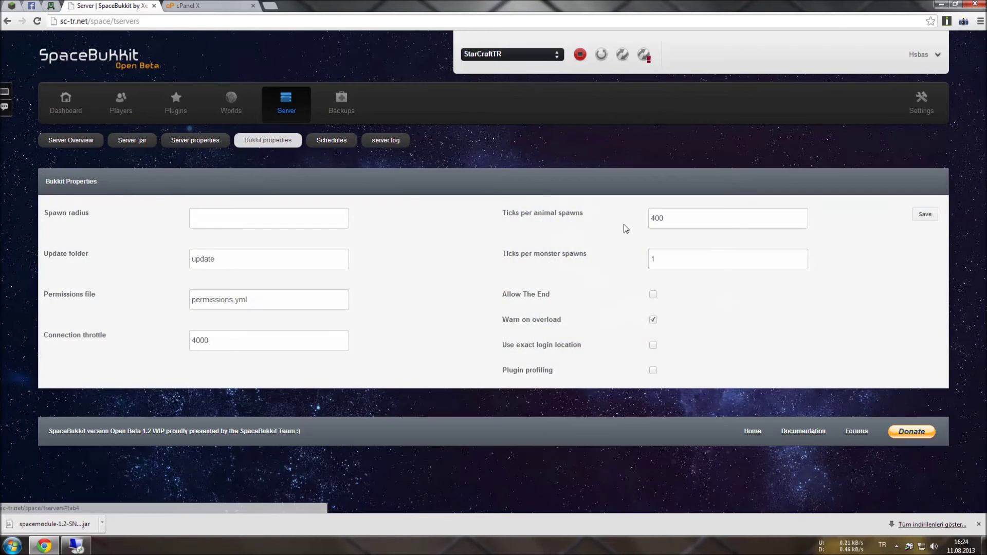
{"action": "left_click_drag", "start_coordinate": [246, 302], "coordinate": [126, 294]}
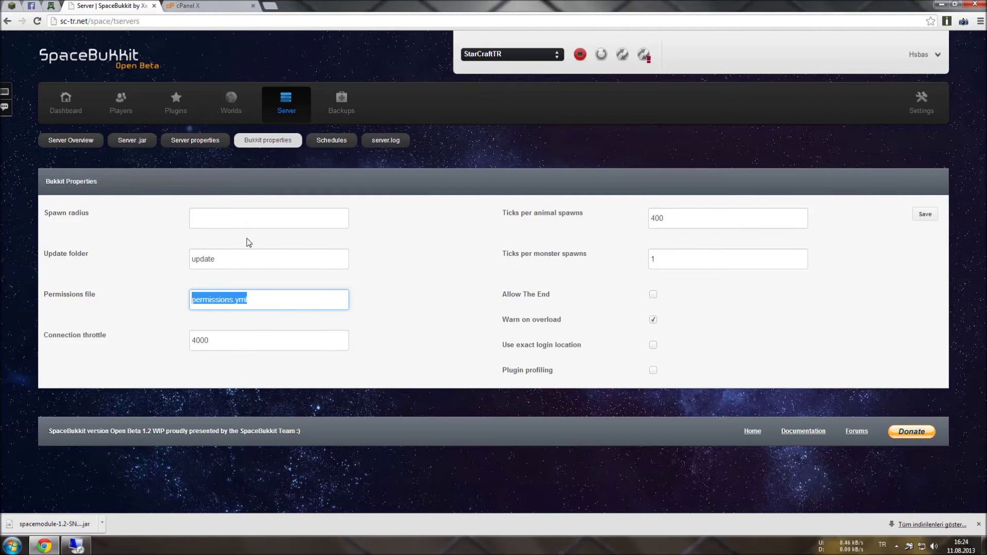
{"action": "left_click", "coordinate": [246, 258]}
{"action": "left_click", "coordinate": [332, 140]}
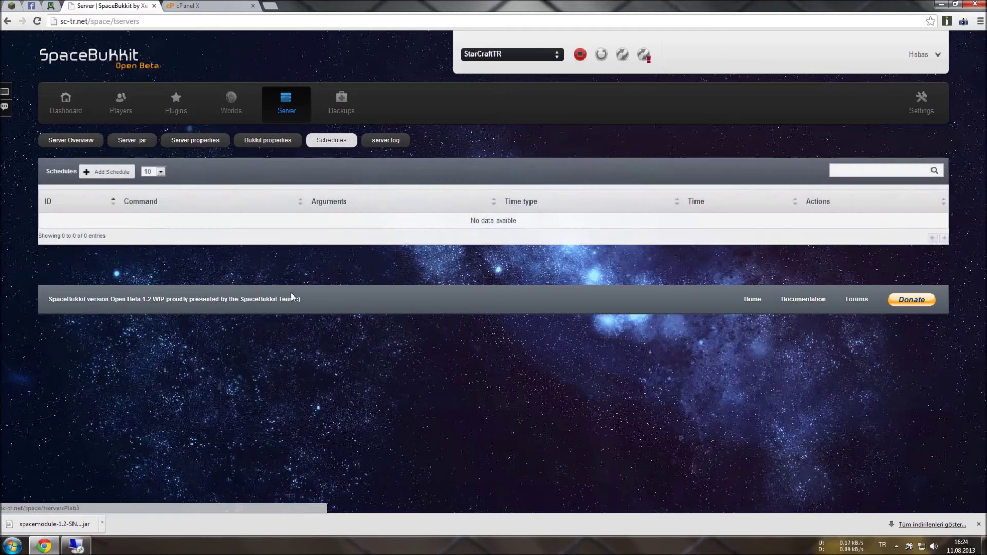
- Start a new schedule and title it 'Res'
{"action": "left_click", "coordinate": [118, 171]}
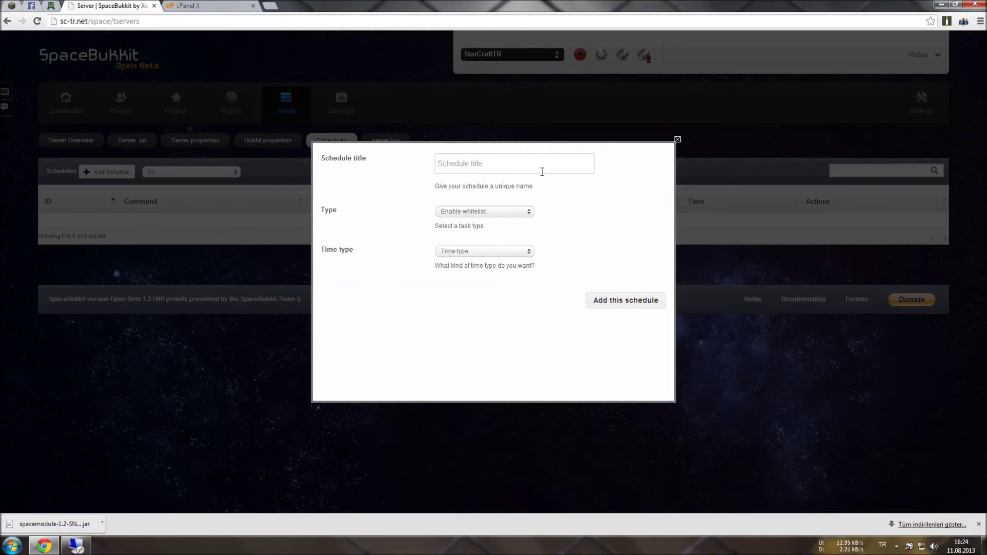
{"action": "left_click", "coordinate": [504, 213]}
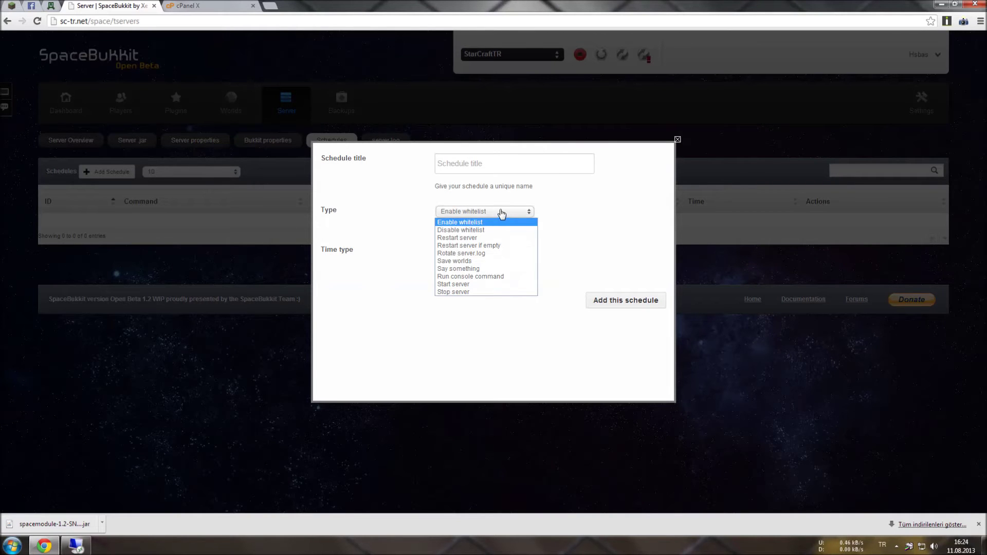
{"action": "left_click", "coordinate": [502, 213]}
{"action": "left_click", "coordinate": [486, 165]}
{"action": "left_click", "coordinate": [495, 250]}
{"action": "left_click", "coordinate": [493, 255]}
{"action": "left_click", "coordinate": [473, 163]}
{"action": "type", "text": "Restart"}
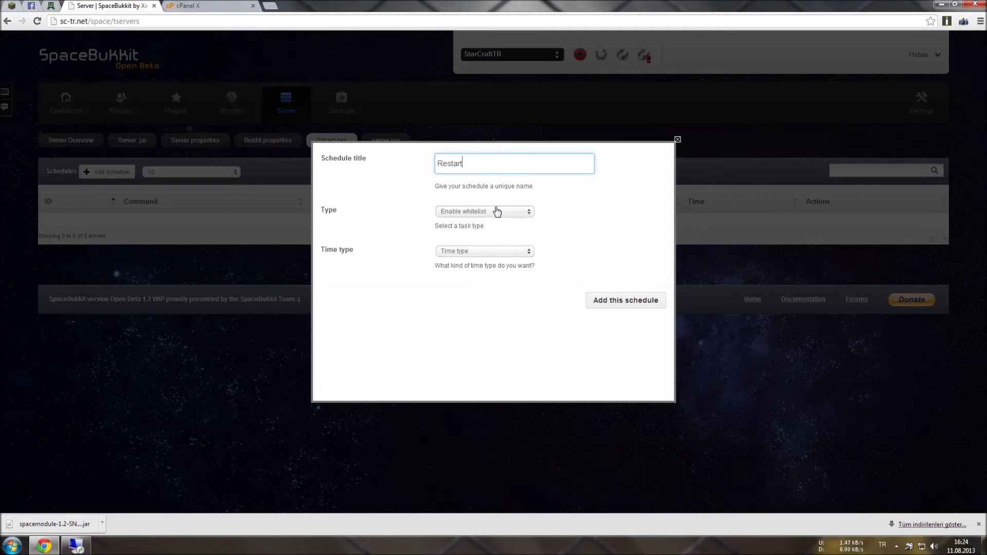
- Choose Restart server every X hours, then discard the schedule unsaved and view server.log
{"action": "left_click", "coordinate": [496, 212]}
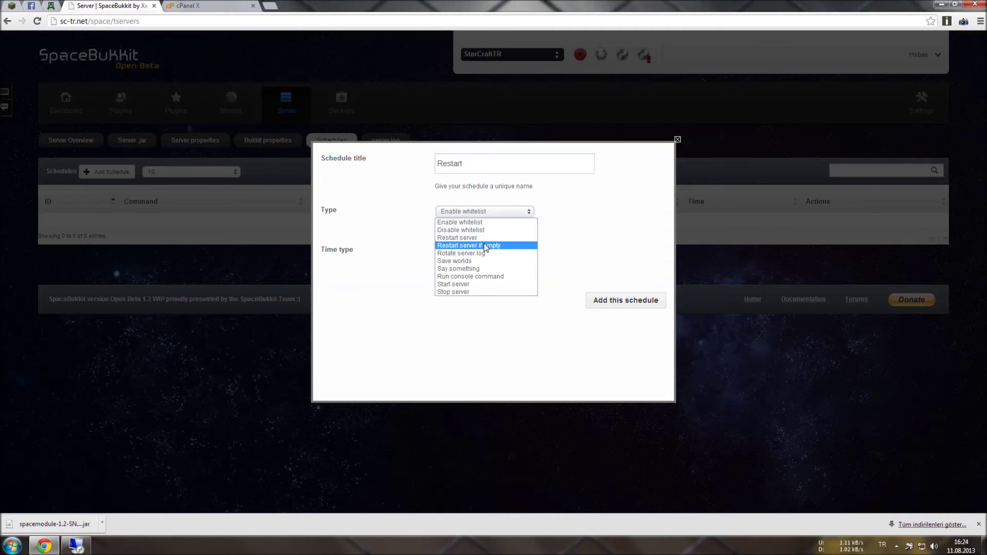
{"action": "left_click", "coordinate": [487, 237]}
{"action": "left_click", "coordinate": [494, 251]}
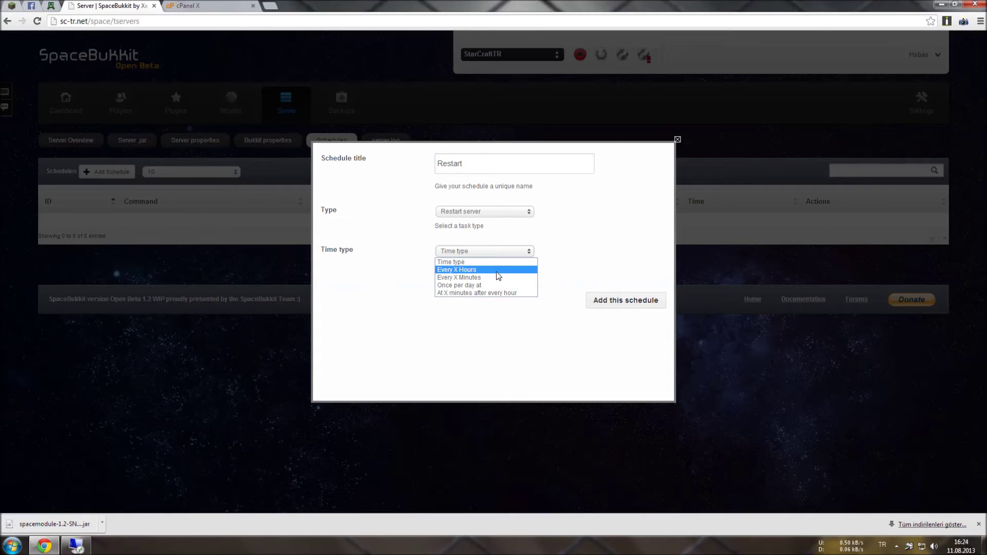
{"action": "left_click", "coordinate": [493, 270]}
{"action": "left_click", "coordinate": [482, 289]}
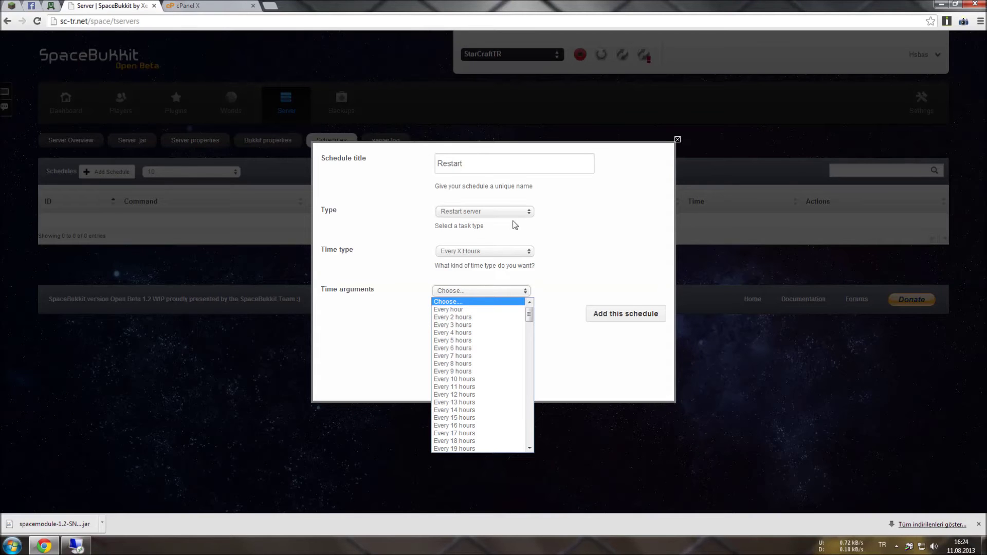
{"action": "left_click", "coordinate": [486, 211]}
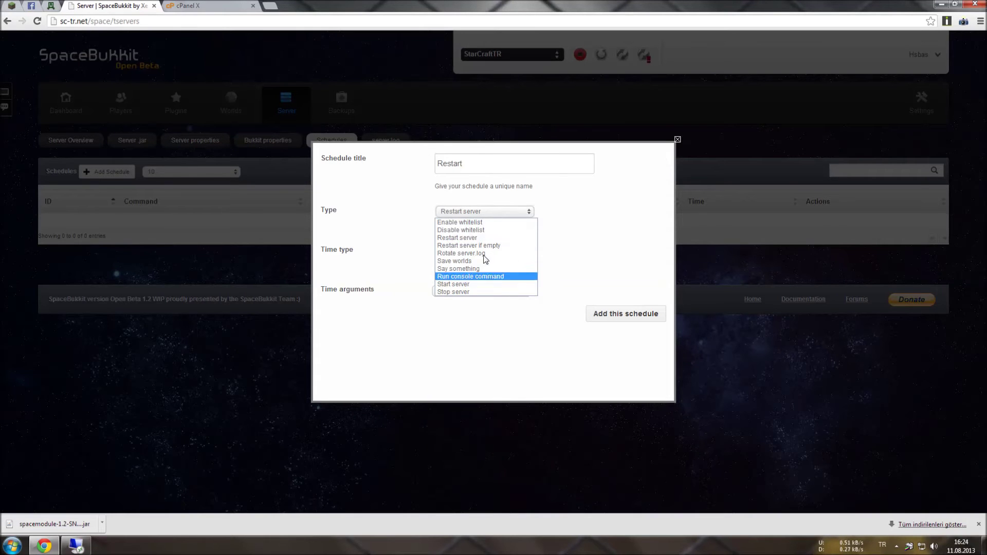
{"action": "left_click", "coordinate": [612, 231]}
{"action": "left_click", "coordinate": [677, 139]}
{"action": "left_click", "coordinate": [387, 144]}
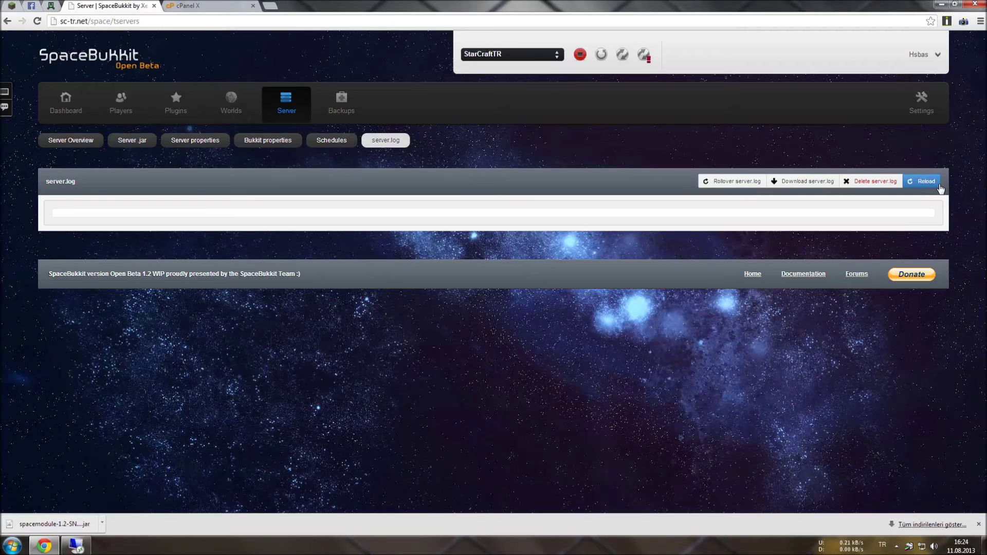
- Back up world without stopping the server, after finding Schedule backup deactivated
{"action": "left_click", "coordinate": [325, 103]}
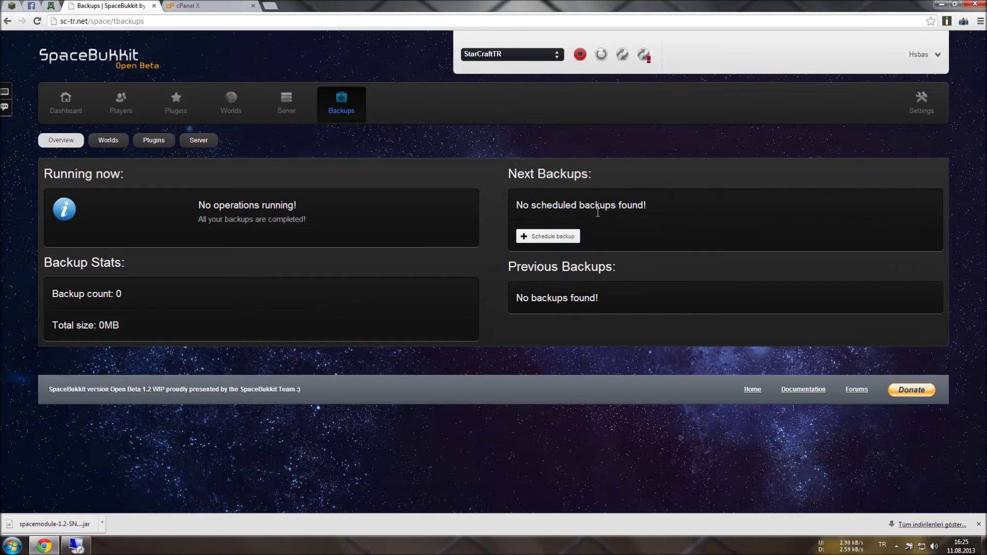
{"action": "left_click", "coordinate": [551, 235]}
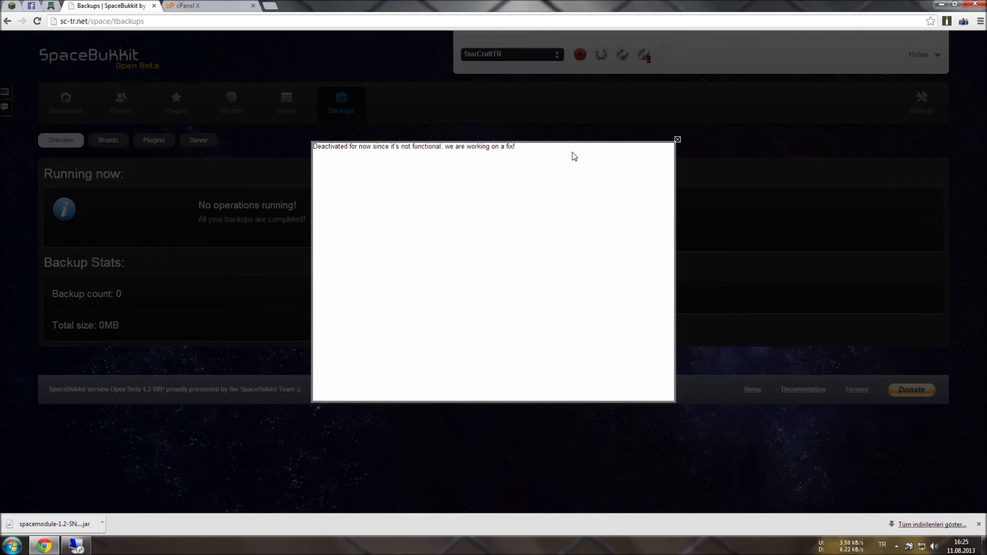
{"action": "left_click", "coordinate": [678, 139]}
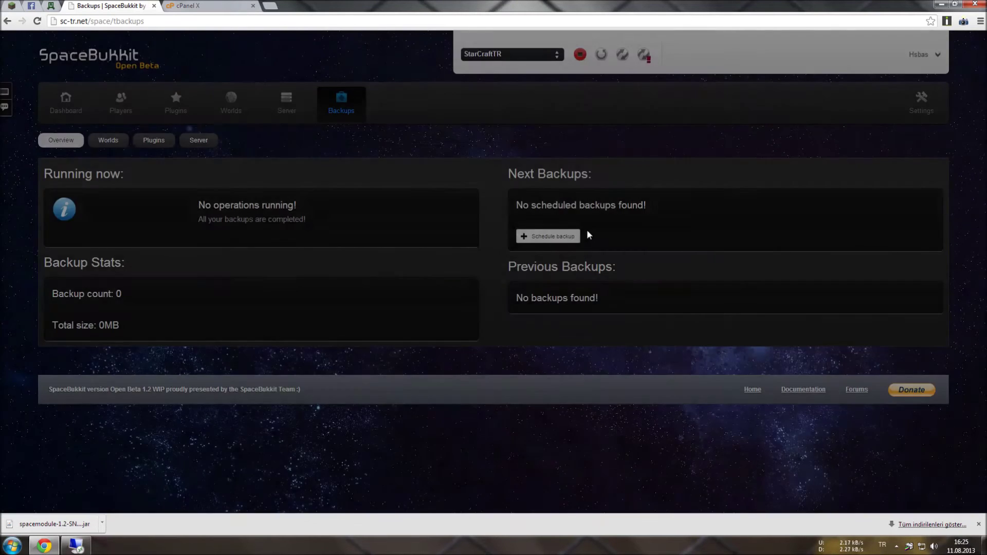
{"action": "left_click", "coordinate": [105, 139]}
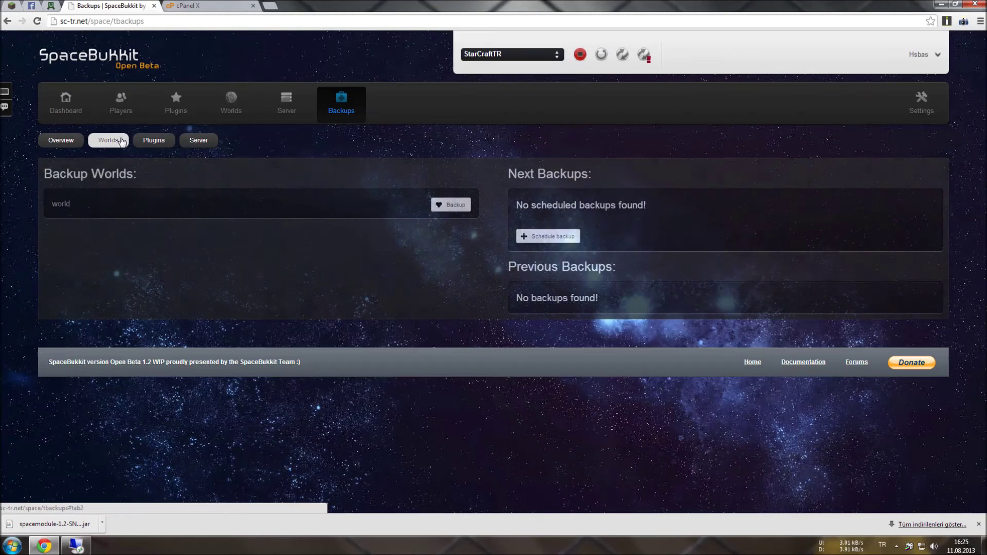
{"action": "left_click", "coordinate": [447, 205]}
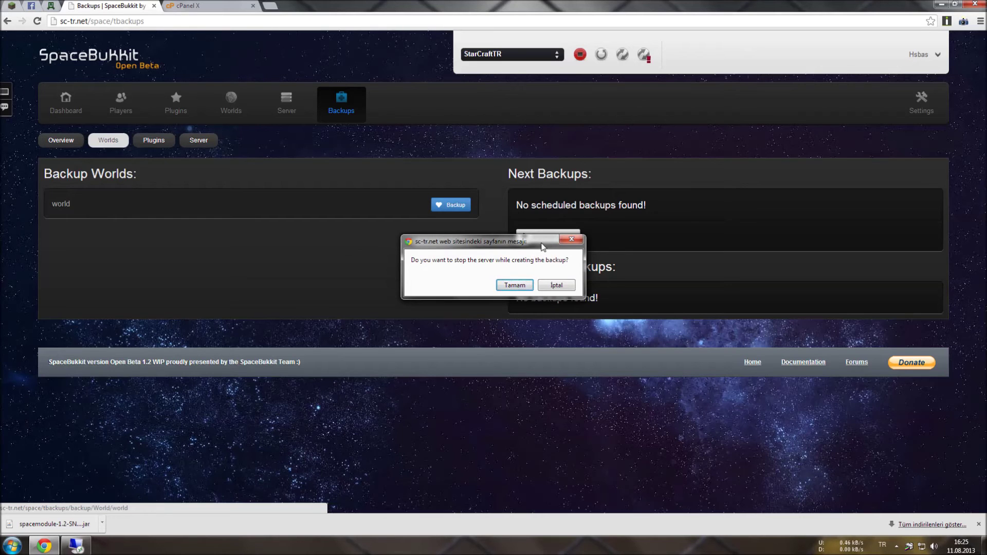
{"action": "left_click_drag", "start_coordinate": [542, 246], "coordinate": [422, 221]}
{"action": "left_click", "coordinate": [450, 262]}
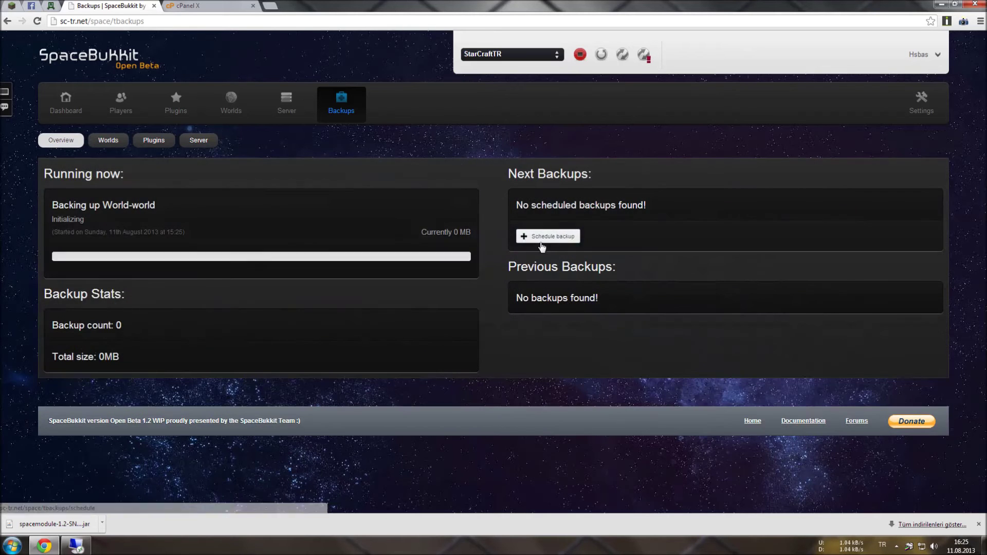
- Retry scheduling a backup, dismiss the deactivated notice, and check the plugin backups list
{"action": "left_click", "coordinate": [552, 238]}
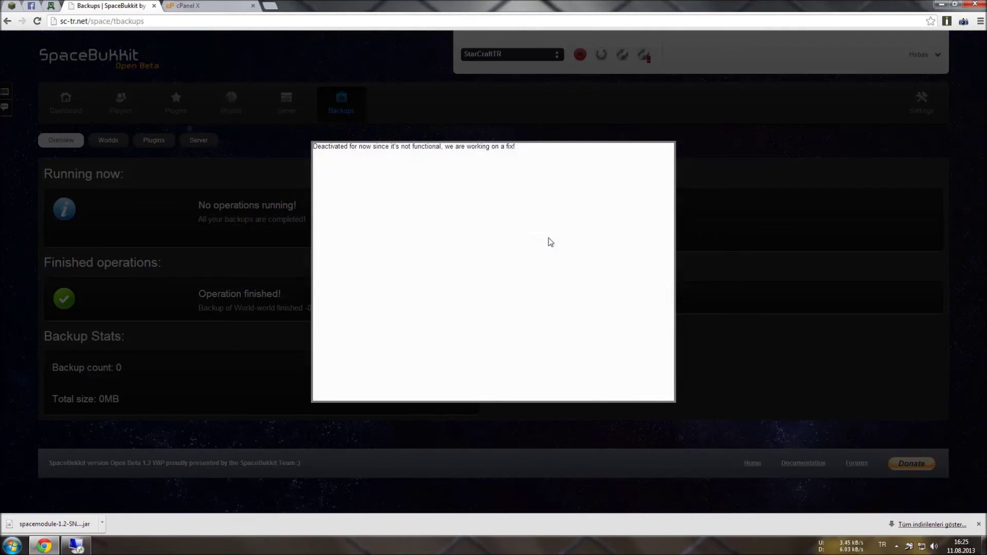
{"action": "left_click", "coordinate": [678, 140]}
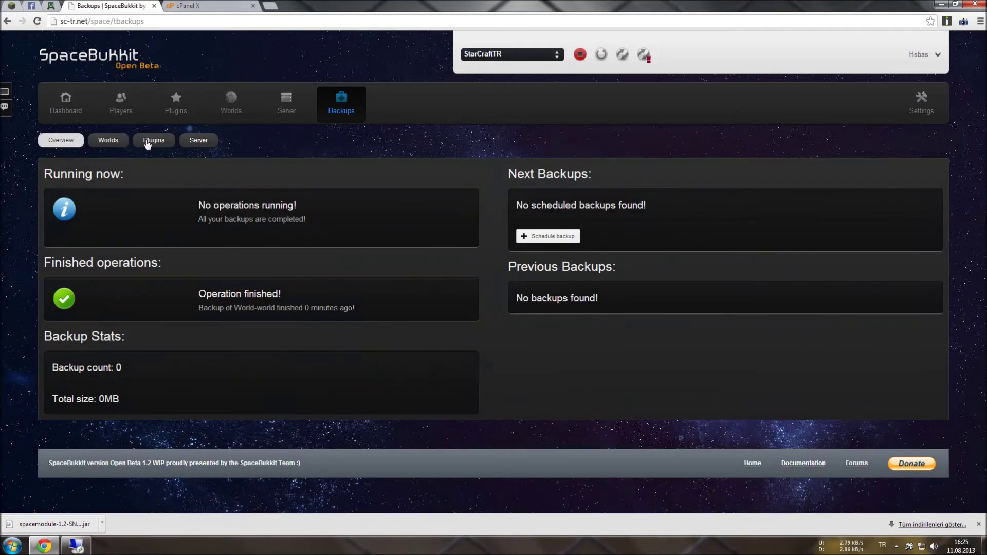
{"action": "left_click", "coordinate": [153, 140]}
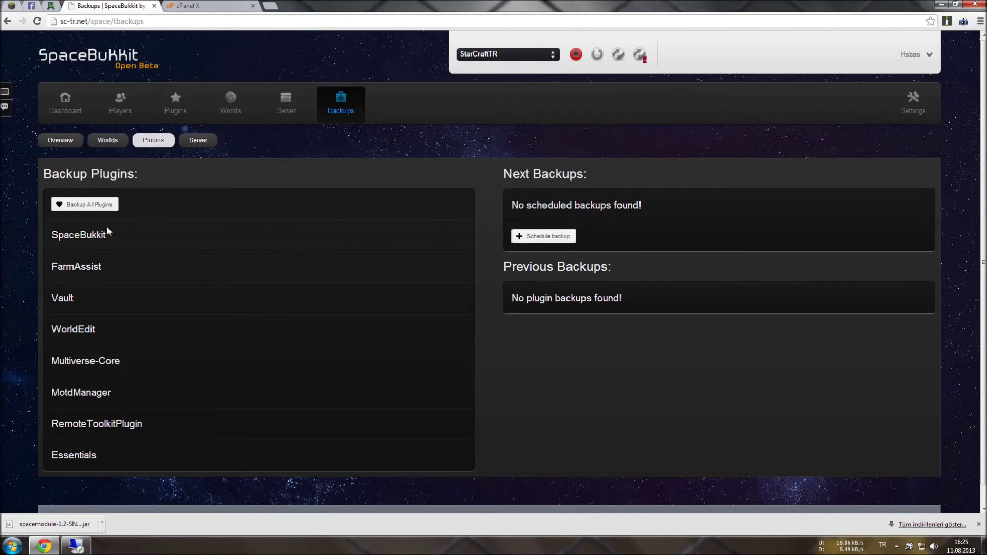
{"action": "left_click", "coordinate": [127, 144]}
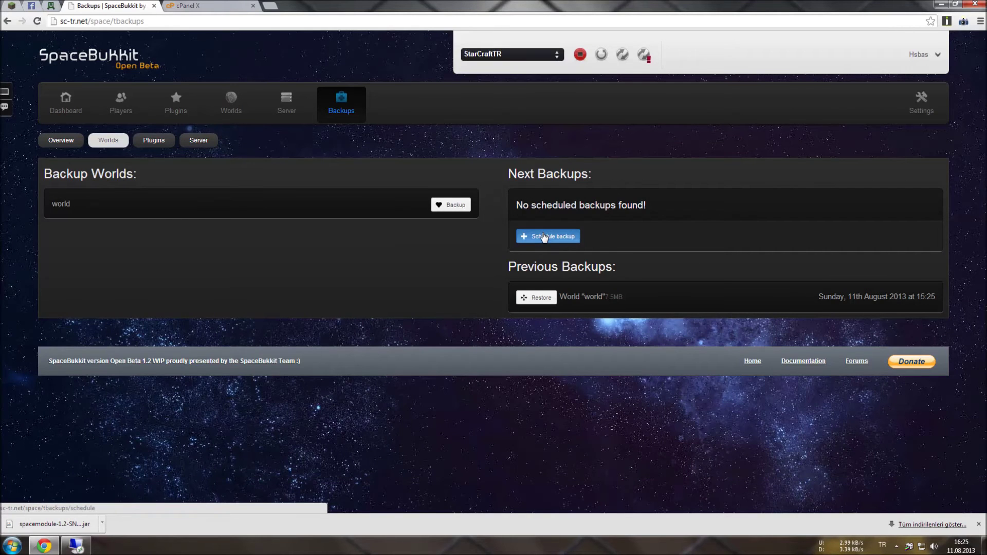
{"action": "left_click", "coordinate": [544, 238]}
{"action": "left_click", "coordinate": [678, 140]}
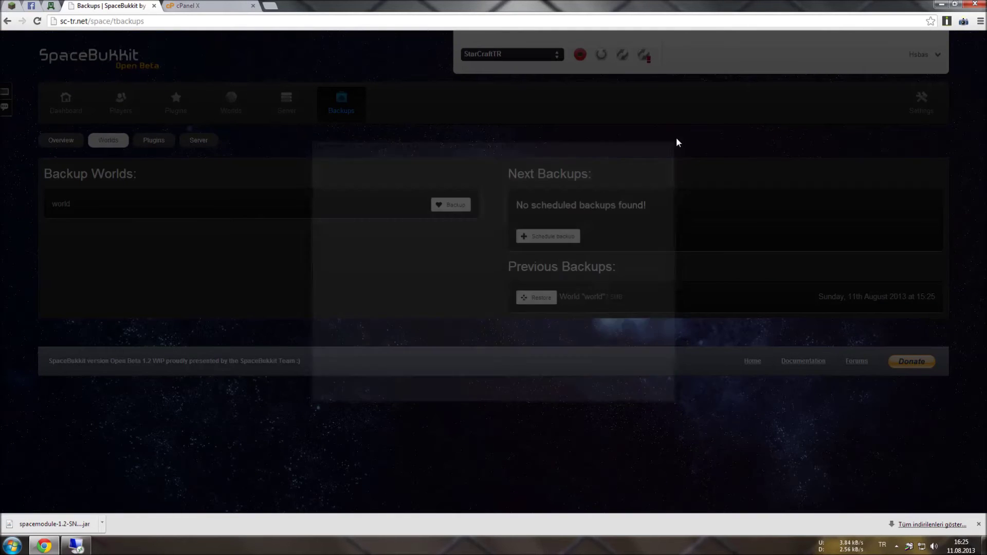
- Run another world backup, answer the stop-server prompt, and restore from the saved backup
{"action": "left_click", "coordinate": [451, 206]}
{"action": "left_click", "coordinate": [515, 284]}
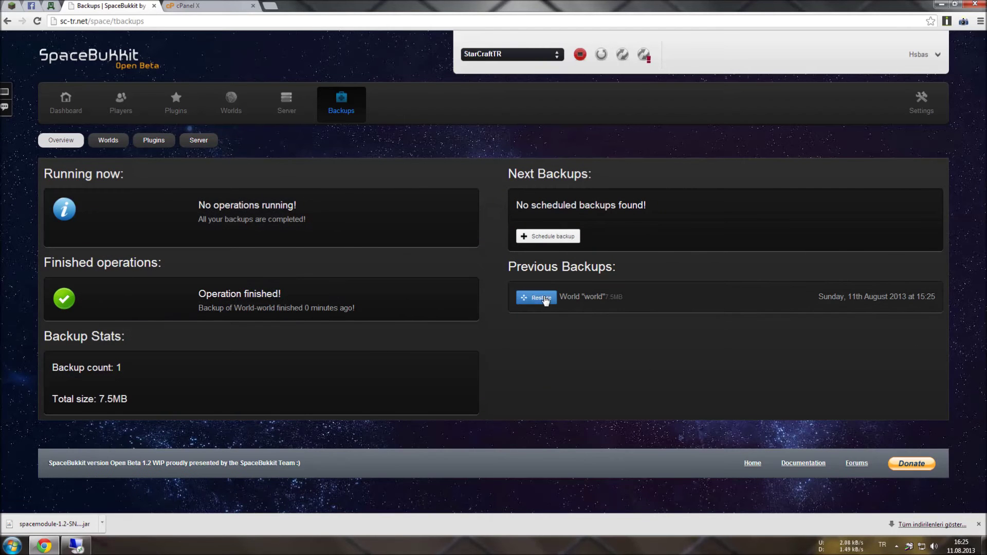
{"action": "left_click", "coordinate": [536, 297]}
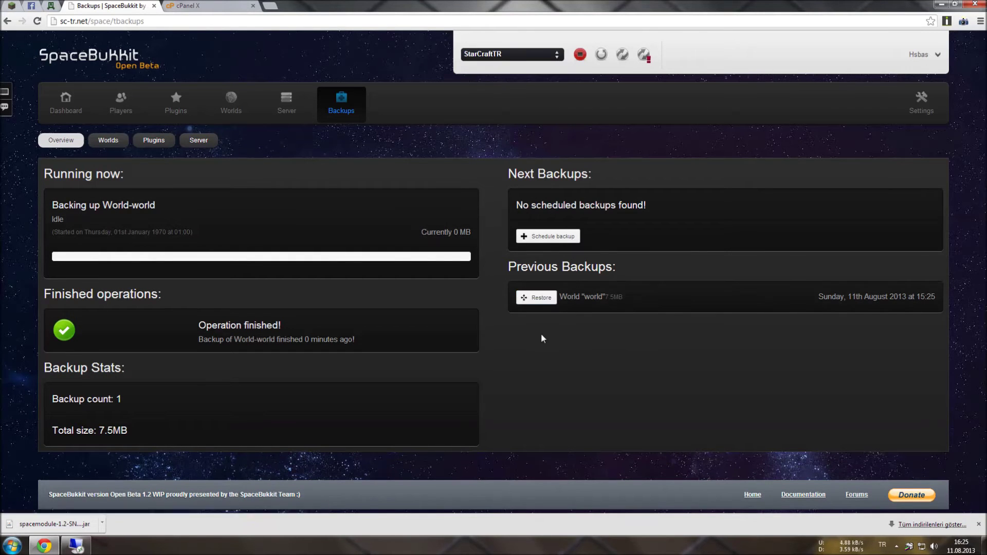
{"action": "left_click", "coordinate": [524, 293]}
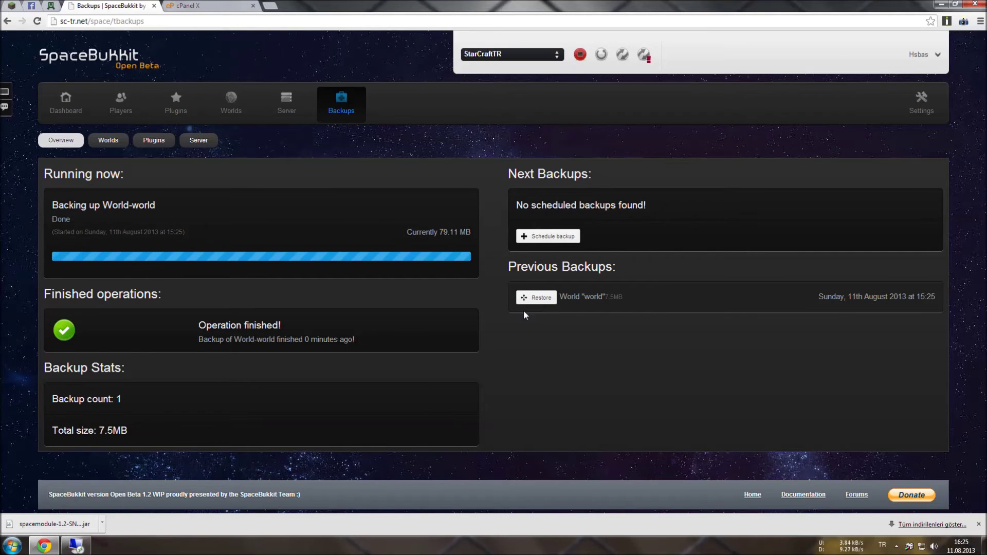
{"action": "left_click", "coordinate": [197, 143]}
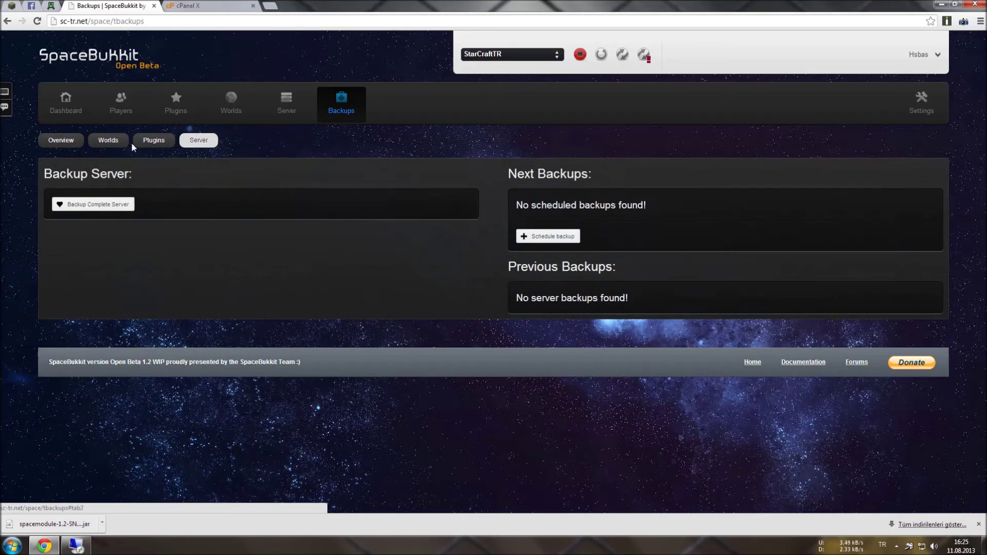
{"action": "left_click", "coordinate": [282, 101]}
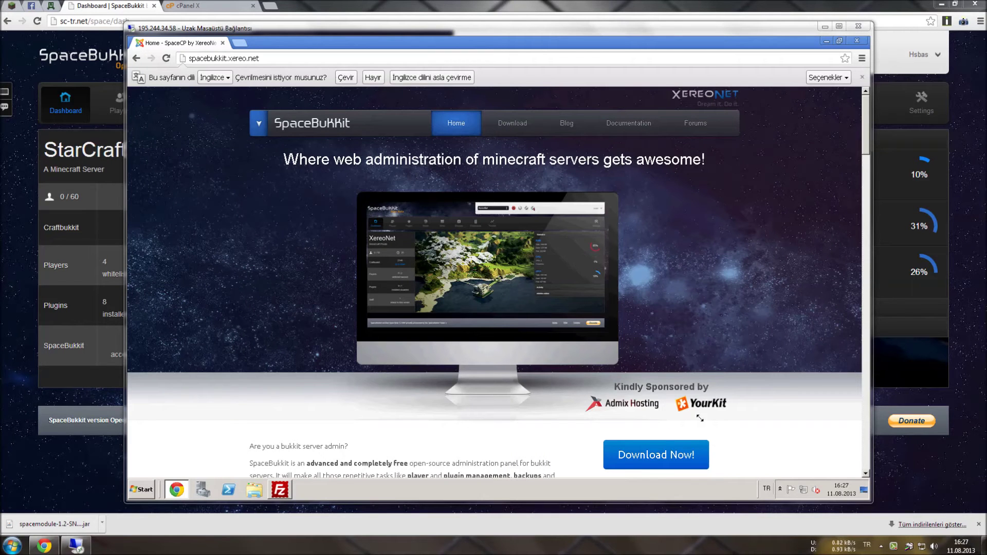
- Open the SpaceBukkit download page and its requirements guide in a new tab
{"action": "left_click_drag", "start_coordinate": [863, 151], "coordinate": [866, 198]}
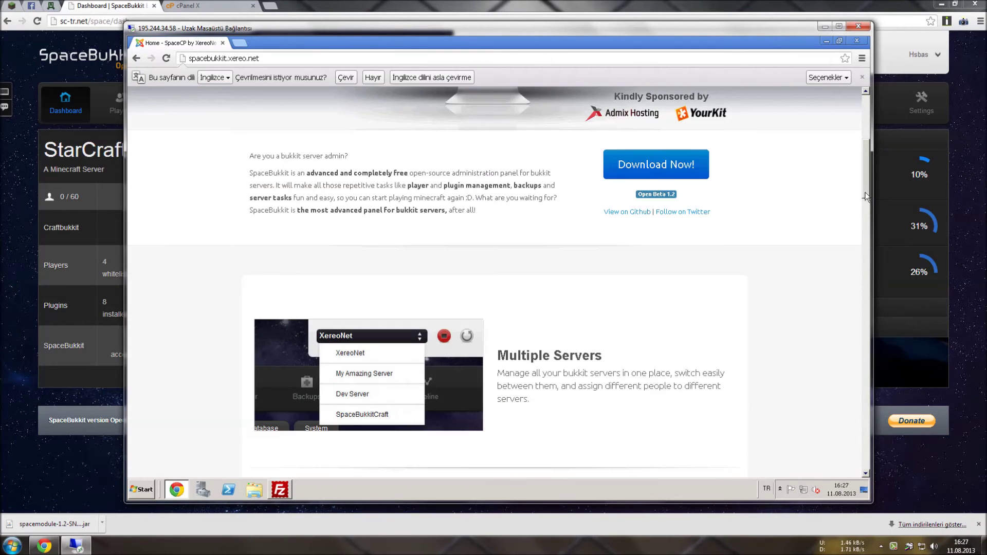
{"action": "left_click", "coordinate": [658, 180]}
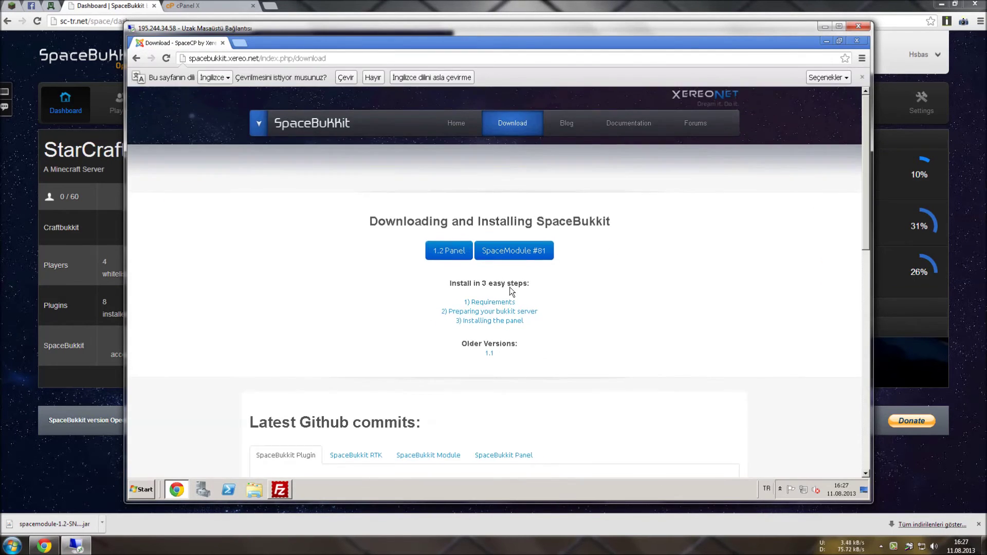
{"action": "left_click_drag", "start_coordinate": [529, 287], "coordinate": [449, 284]}
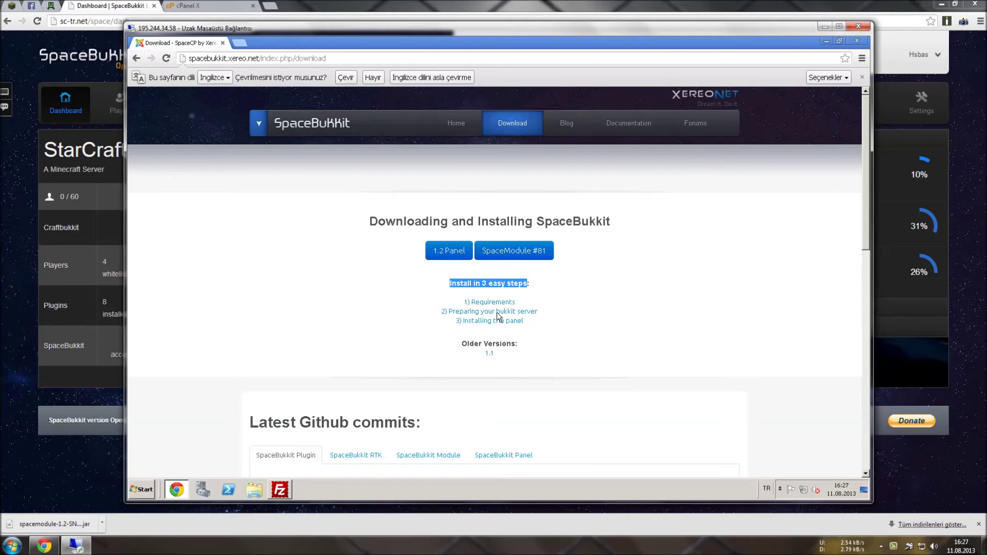
{"action": "middle_click", "coordinate": [493, 302]}
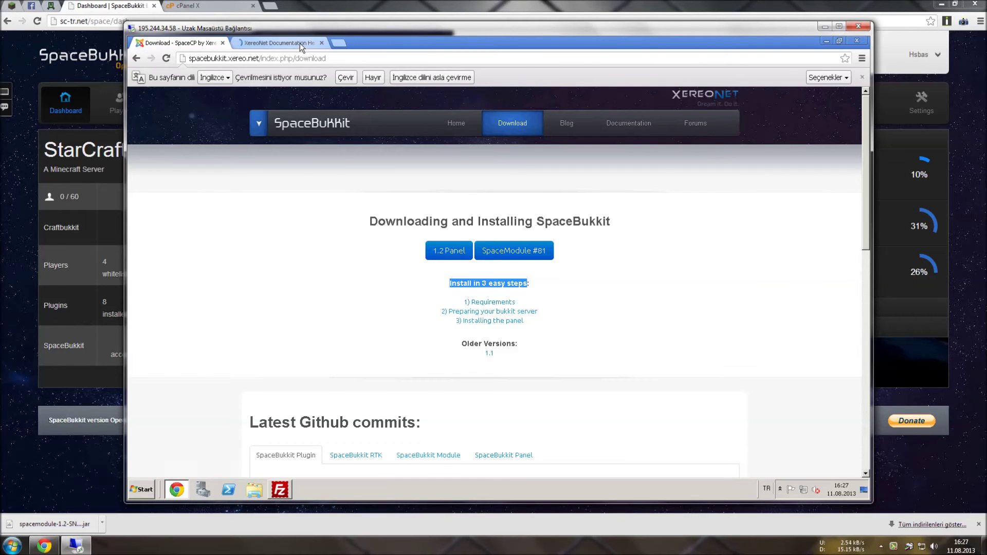
{"action": "left_click", "coordinate": [302, 45]}
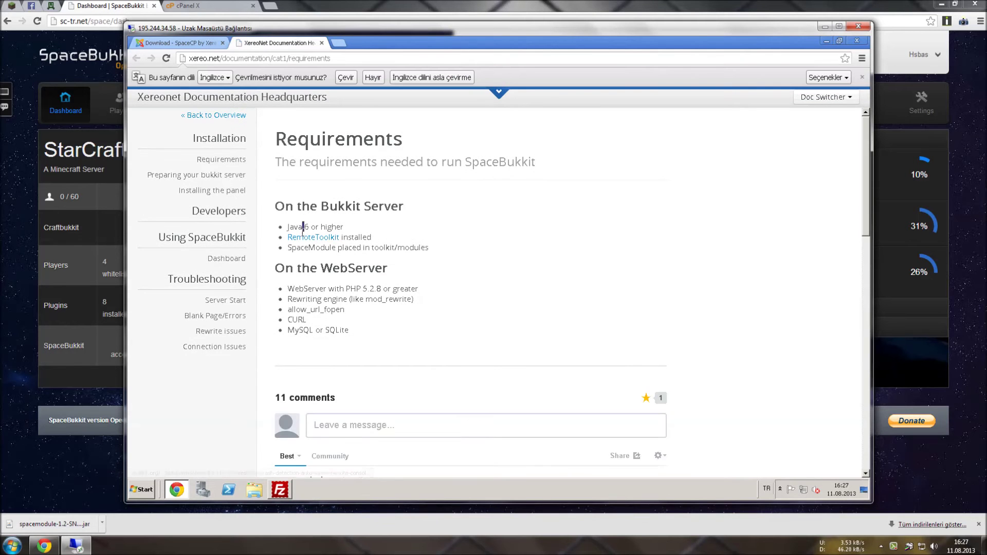
{"action": "left_click_drag", "start_coordinate": [295, 230], "coordinate": [301, 231]}
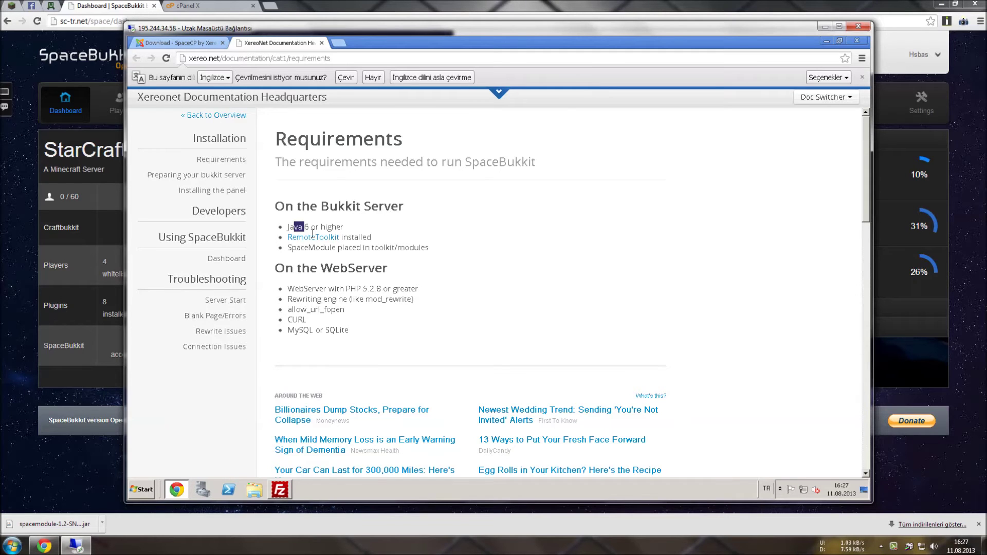
{"action": "left_click", "coordinate": [473, 279]}
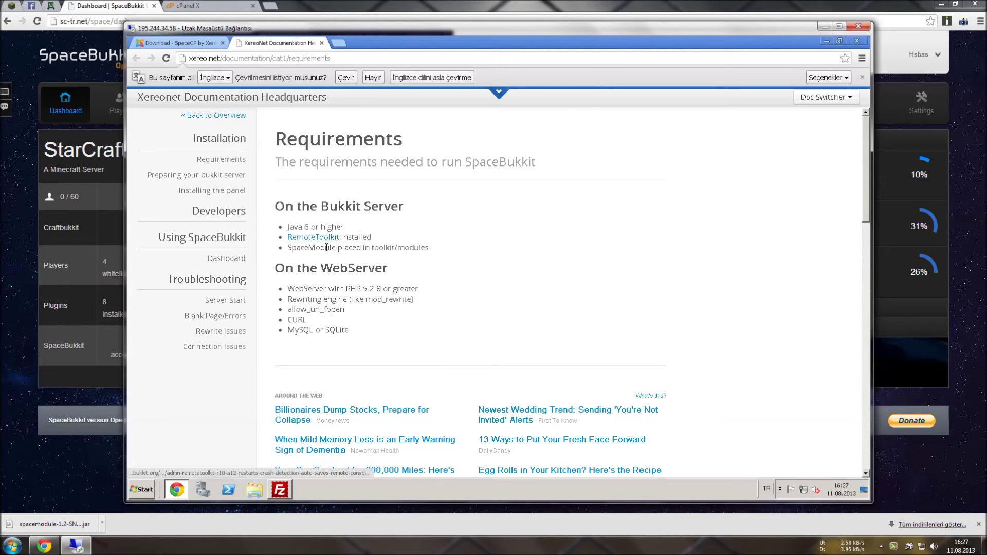
- Open the RemoteToolkit forum thread and download the release for server administrators
{"action": "middle_click", "coordinate": [332, 241]}
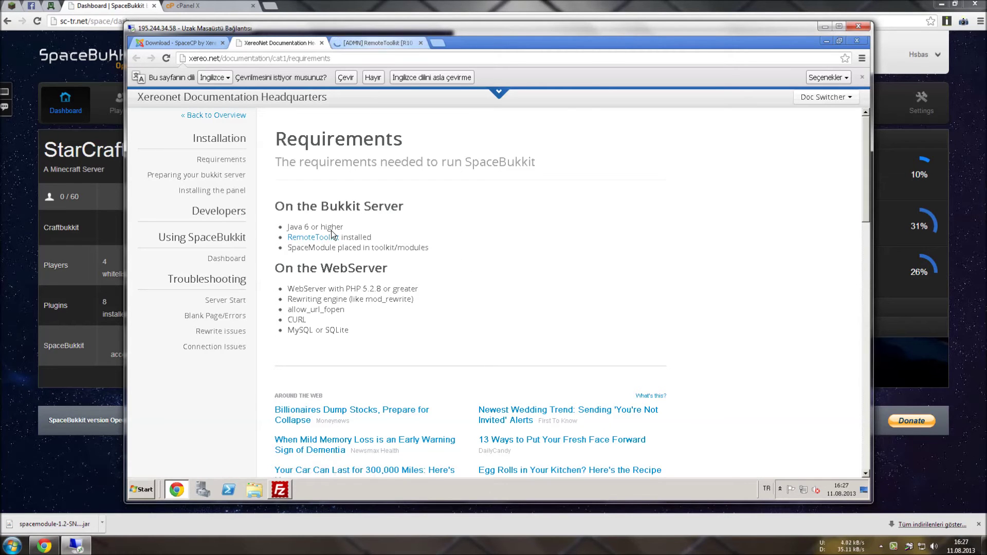
{"action": "left_click", "coordinate": [390, 42]}
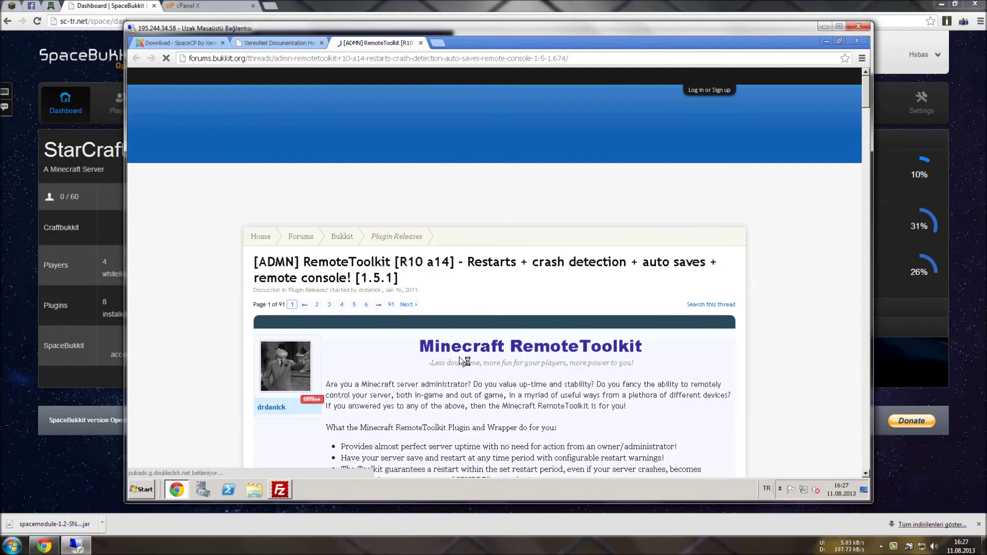
{"action": "scroll", "coordinate": [524, 355], "scroll_direction": "down", "scroll_amount": 5}
{"action": "scroll", "coordinate": [524, 356], "scroll_direction": "down", "scroll_amount": 3}
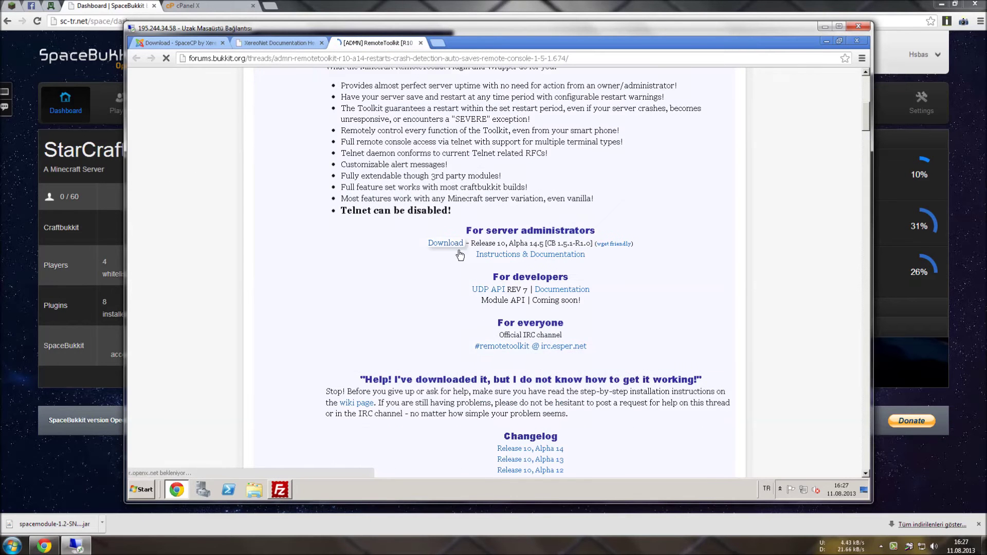
{"action": "left_click", "coordinate": [455, 247]}
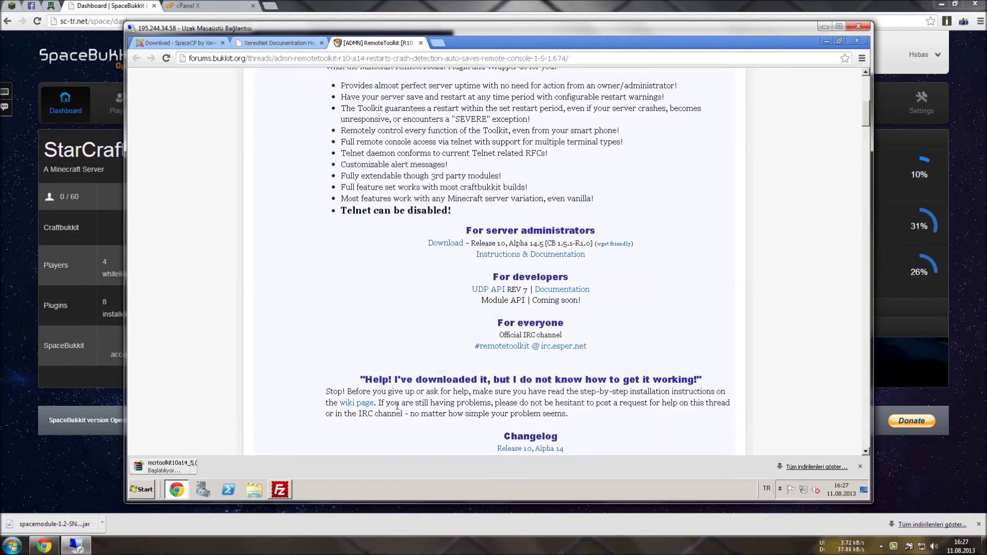
- Open the downloaded RemoteToolkit archive in WinRAR and arrange it beside the desktop
{"action": "left_click", "coordinate": [180, 467]}
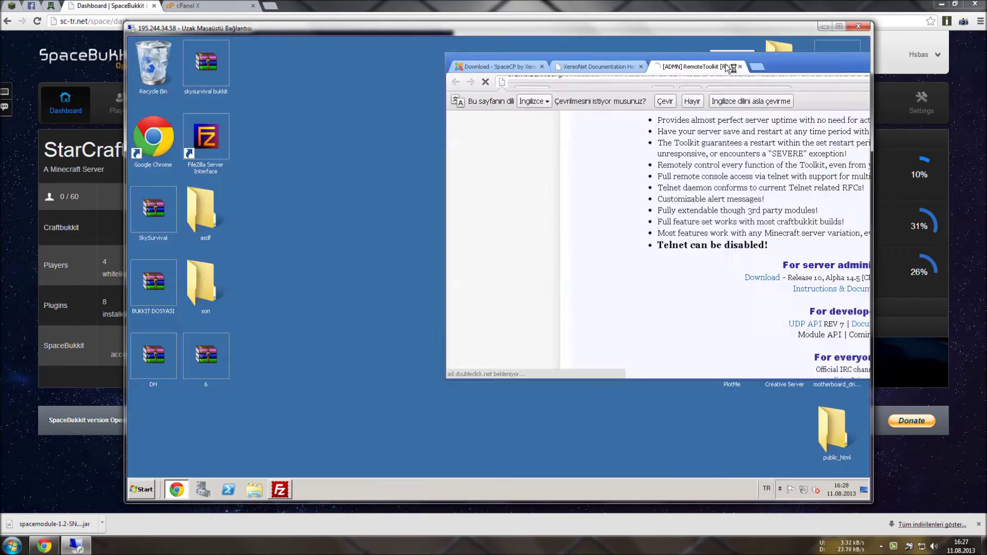
{"action": "double_click", "coordinate": [581, 44]}
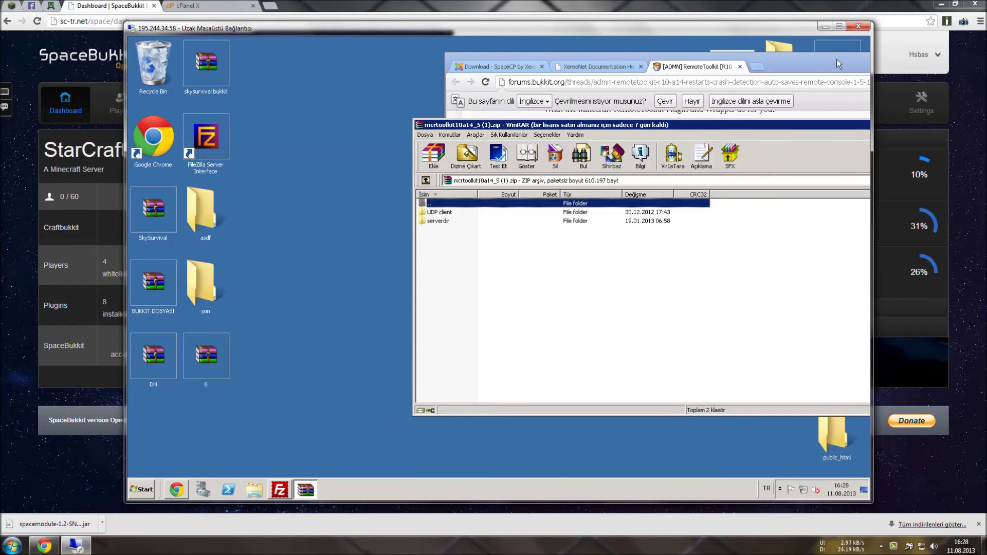
{"action": "left_click", "coordinate": [742, 66]}
{"action": "left_click", "coordinate": [740, 54]}
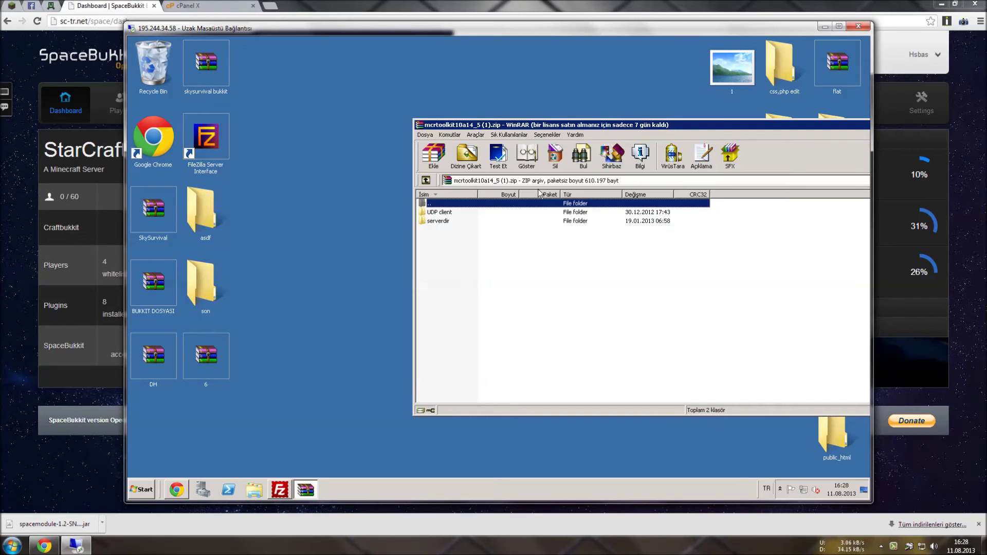
- Extract all serverdir entries into BUKKIT DOSYASI, confirm merging plugins, and close WinRAR
{"action": "double_click", "coordinate": [438, 221]}
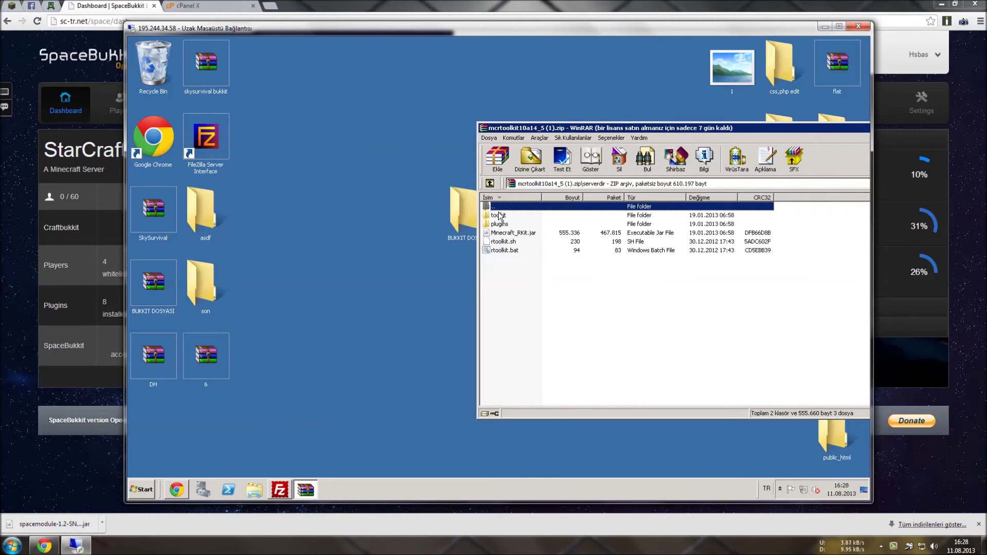
{"action": "double_click", "coordinate": [496, 207]}
{"action": "double_click", "coordinate": [518, 227]}
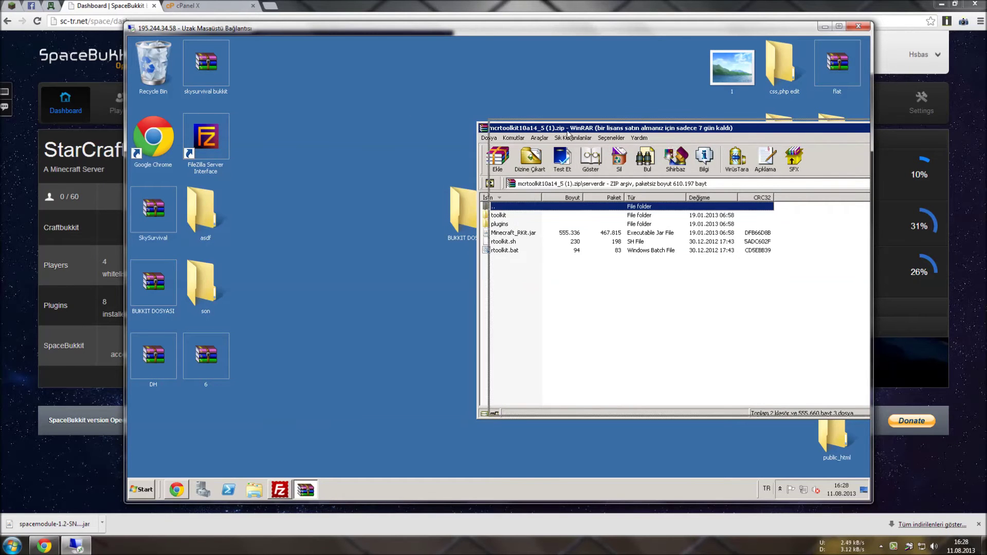
{"action": "left_click_drag", "start_coordinate": [566, 321], "coordinate": [583, 214]}
{"action": "left_click_drag", "start_coordinate": [583, 213], "coordinate": [471, 217]}
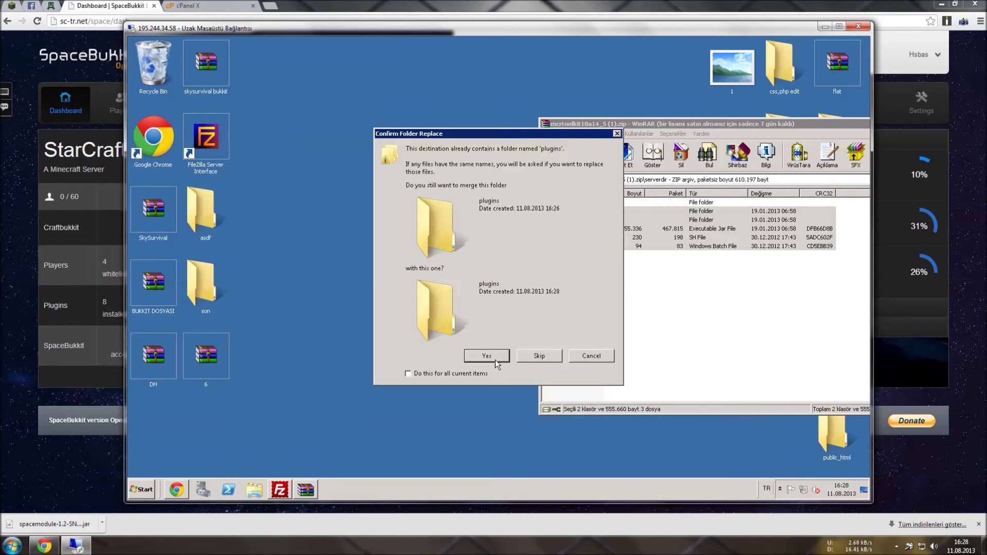
{"action": "left_click_drag", "start_coordinate": [487, 142], "coordinate": [382, 112]}
{"action": "left_click", "coordinate": [383, 326]}
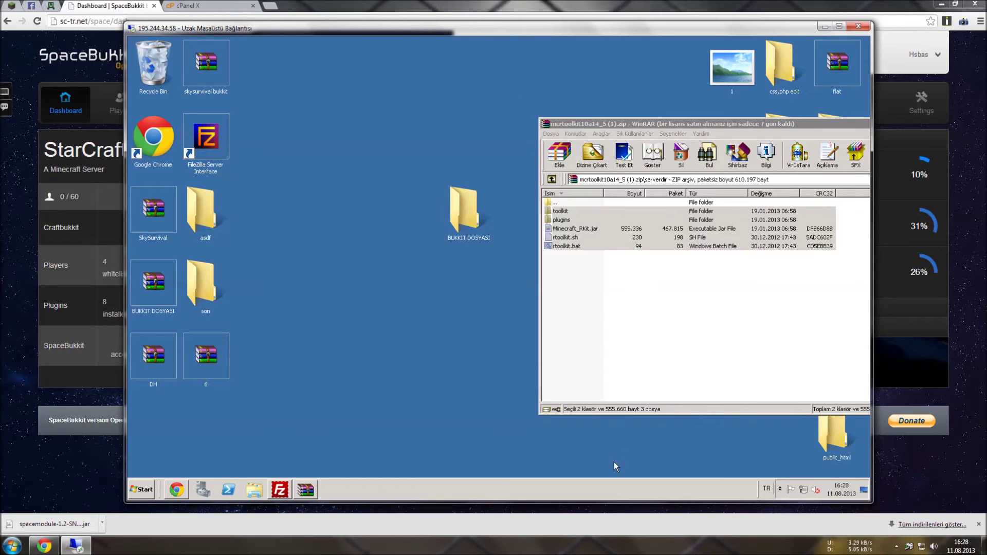
{"action": "key", "text": "alt+F4"}
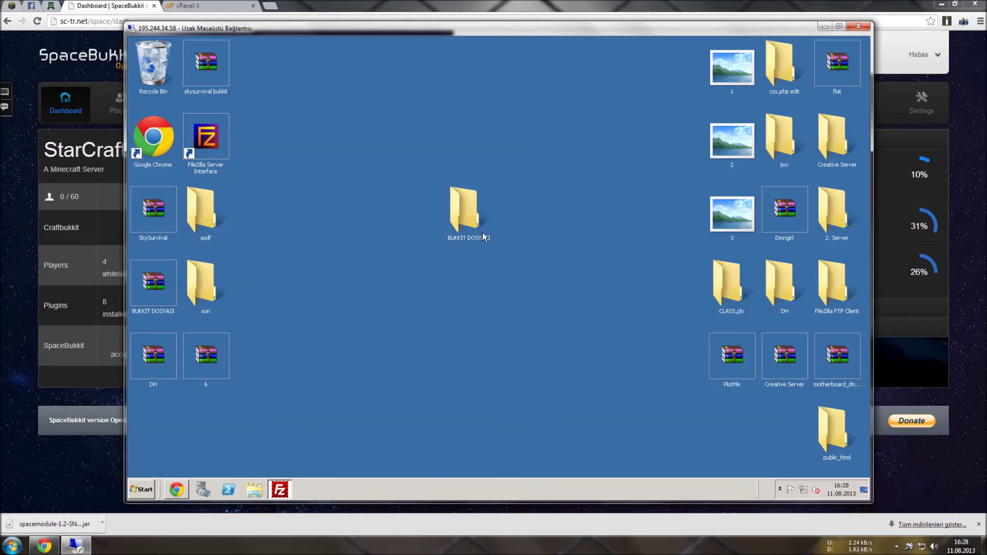
{"action": "double_click", "coordinate": [483, 236]}
{"action": "left_click", "coordinate": [483, 217]}
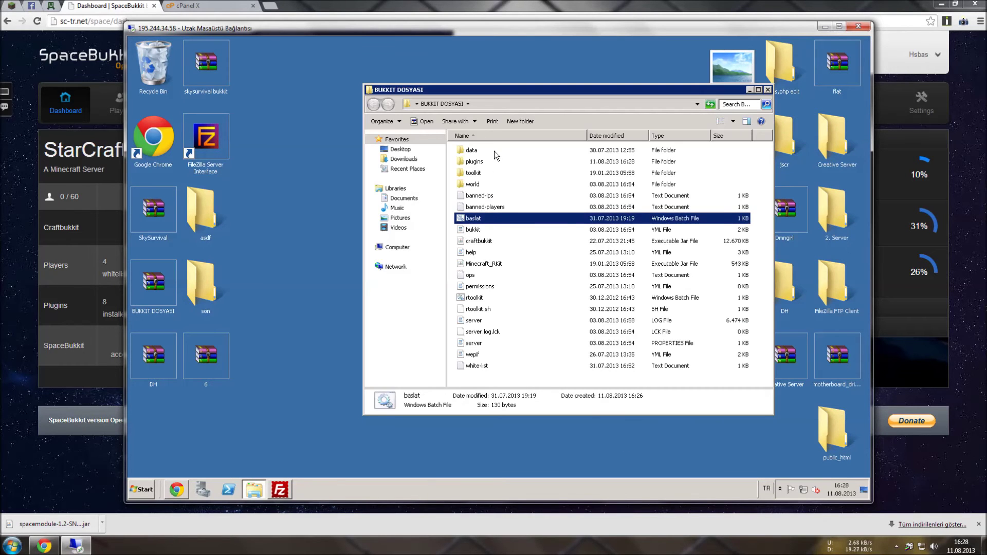
{"action": "left_click", "coordinate": [479, 300]}
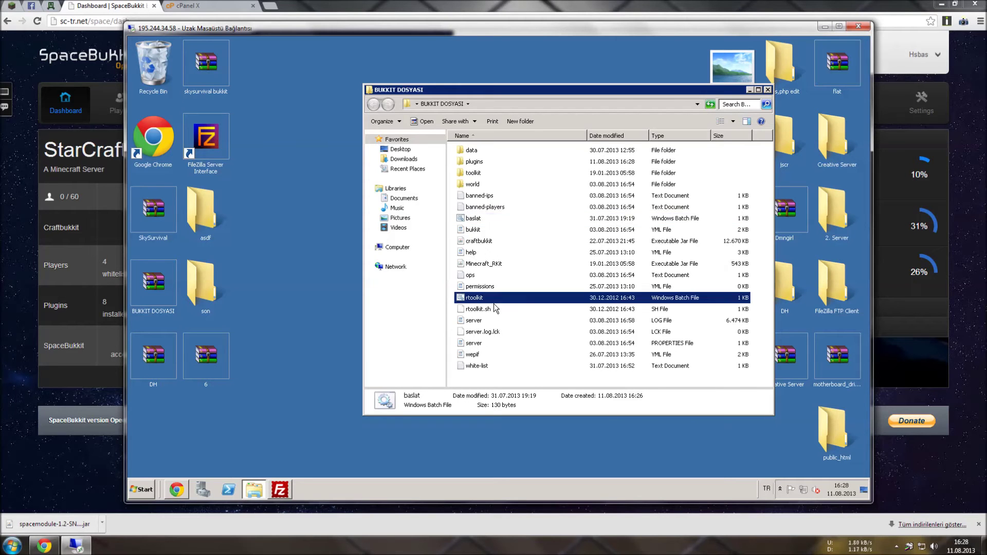
{"action": "right_click", "coordinate": [492, 302]}
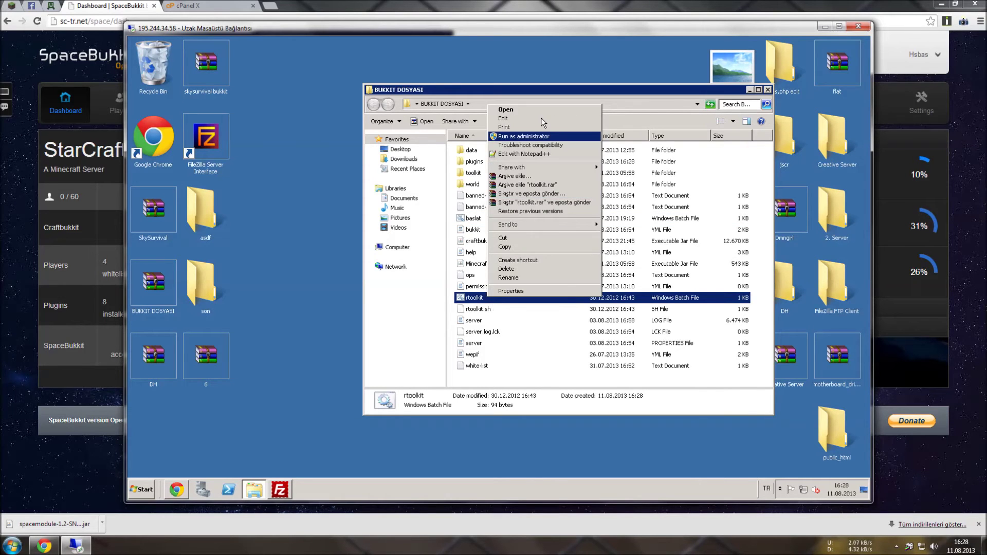
{"action": "left_click", "coordinate": [635, 321]}
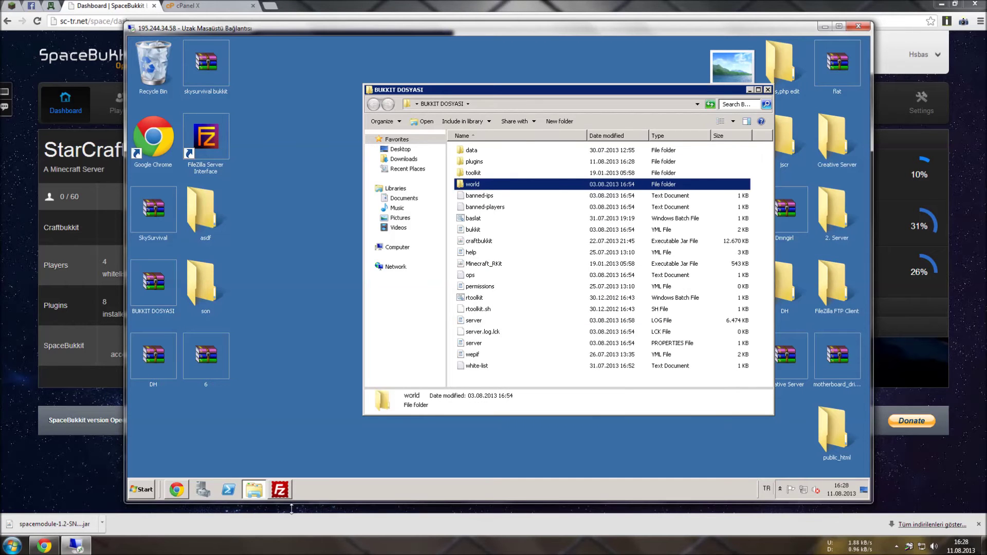
{"action": "left_click", "coordinate": [285, 493]}
{"action": "left_click", "coordinate": [281, 489]}
- Return to the remote Chrome and close the XereoNet documentation and RemoteToolkit forum tabs
{"action": "left_click", "coordinate": [254, 490]}
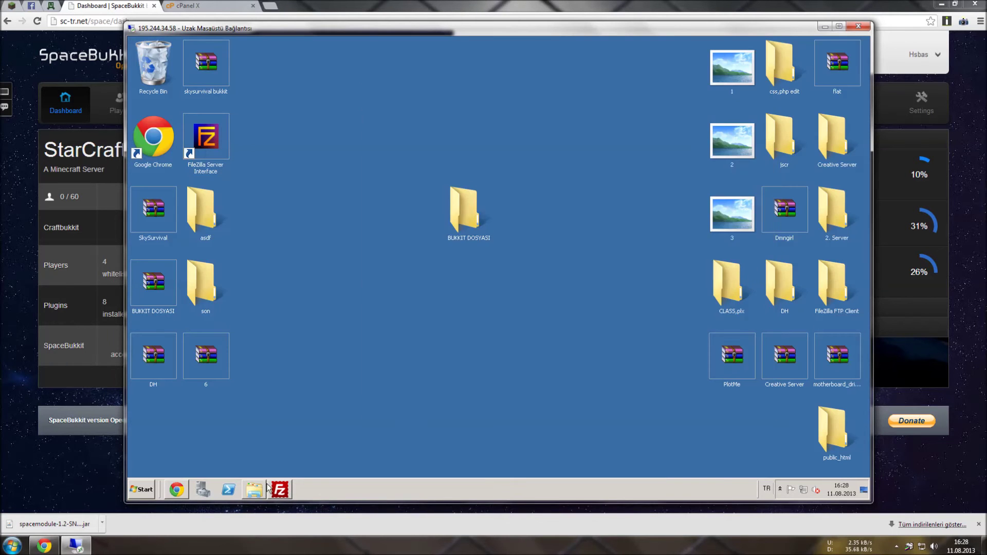
{"action": "left_click", "coordinate": [176, 489]}
{"action": "scroll", "coordinate": [576, 243], "scroll_direction": "up", "scroll_amount": 5}
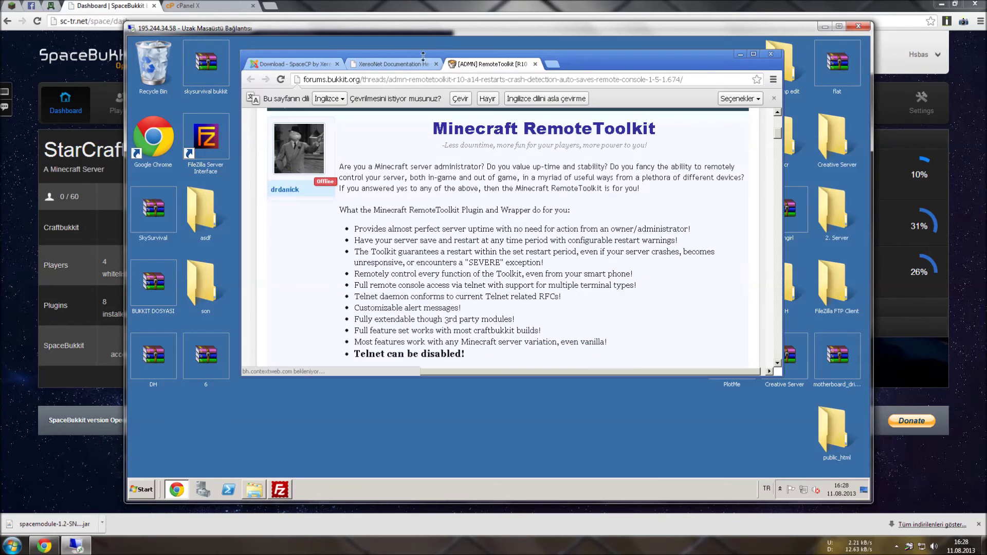
{"action": "left_click", "coordinate": [398, 64]}
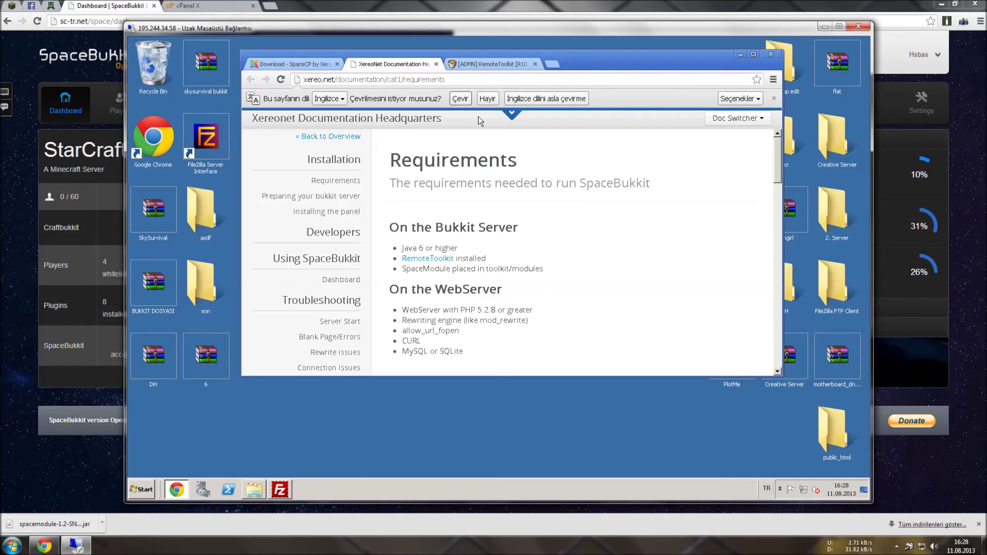
{"action": "left_click", "coordinate": [436, 64]}
{"action": "left_click", "coordinate": [436, 64]}
- Download SpaceModule #81, keeping the flagged jar, and bring BUKKIT DOSYASI back
{"action": "scroll", "coordinate": [514, 291], "scroll_direction": "down", "scroll_amount": 1}
{"action": "left_click", "coordinate": [473, 221]}
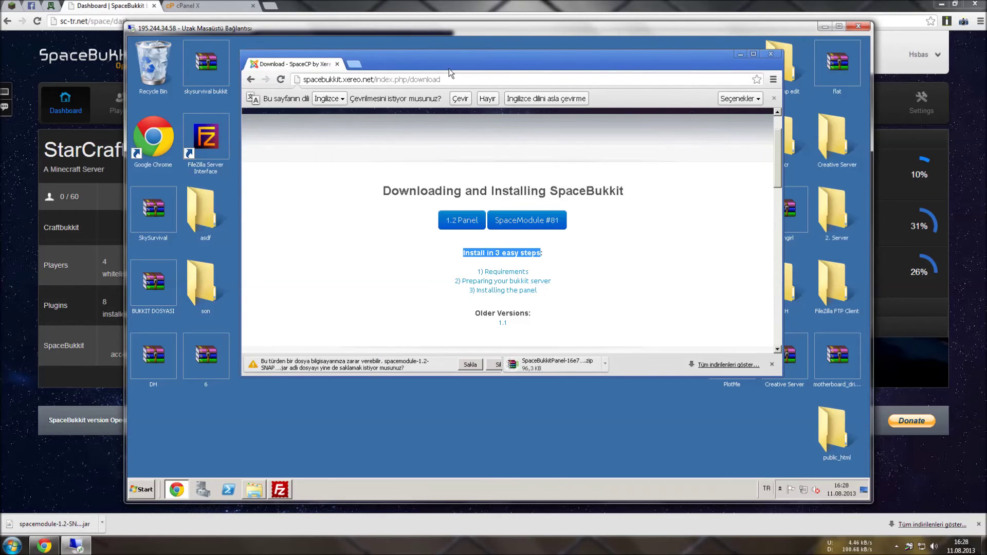
{"action": "left_click", "coordinate": [470, 365]}
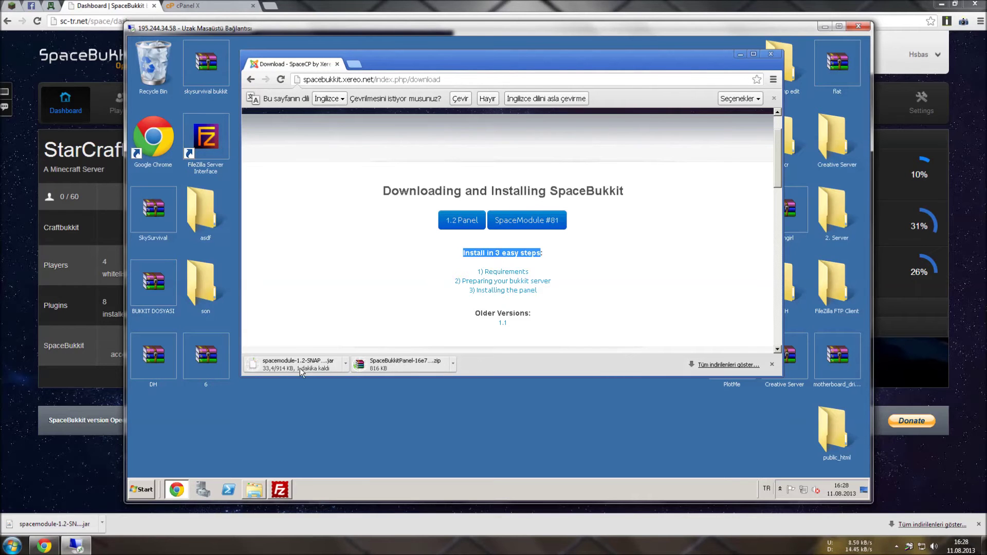
{"action": "left_click", "coordinate": [255, 489]}
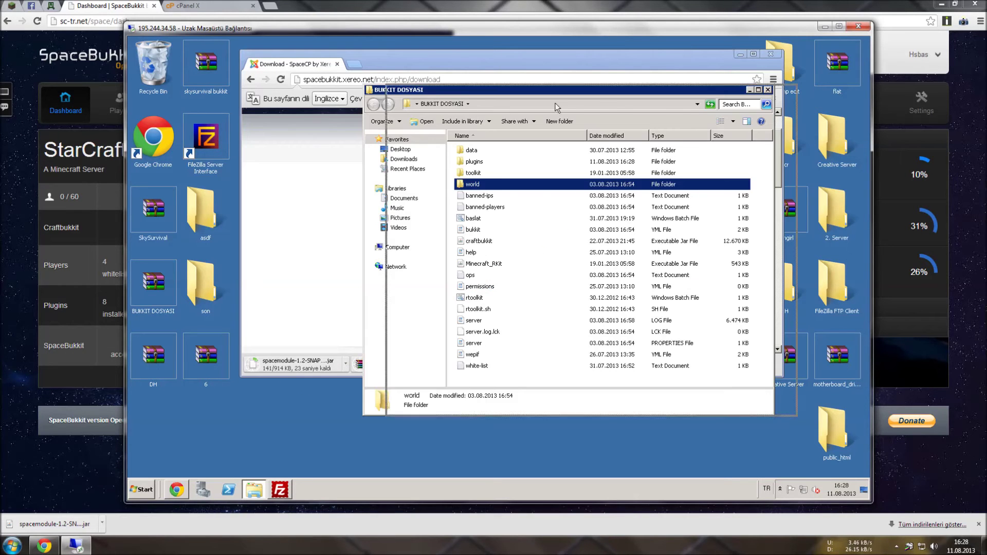
- Copy the downloaded SpaceModule jar into the server's toolkit\modules folder
{"action": "left_click_drag", "start_coordinate": [463, 90], "coordinate": [623, 102]}
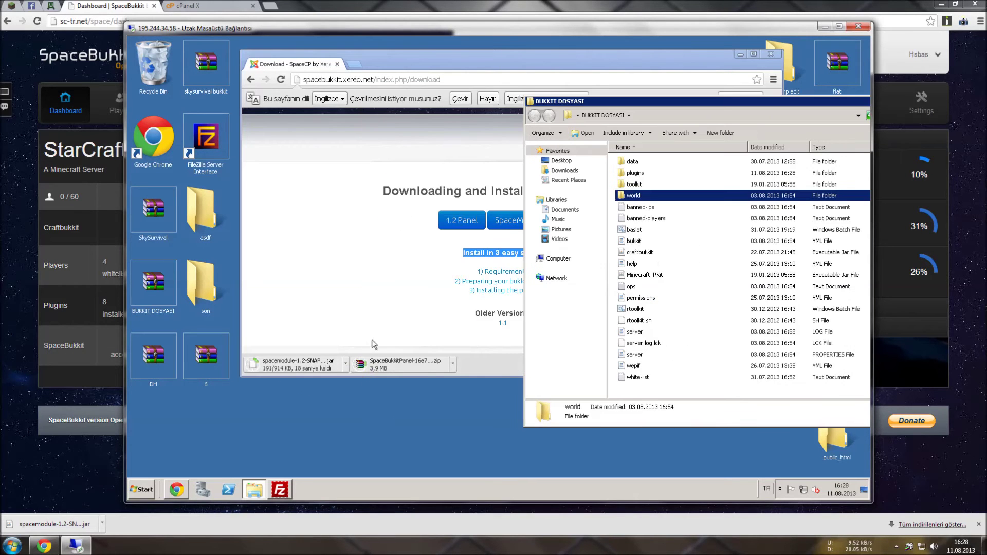
{"action": "double_click", "coordinate": [651, 185]}
{"action": "double_click", "coordinate": [637, 162]}
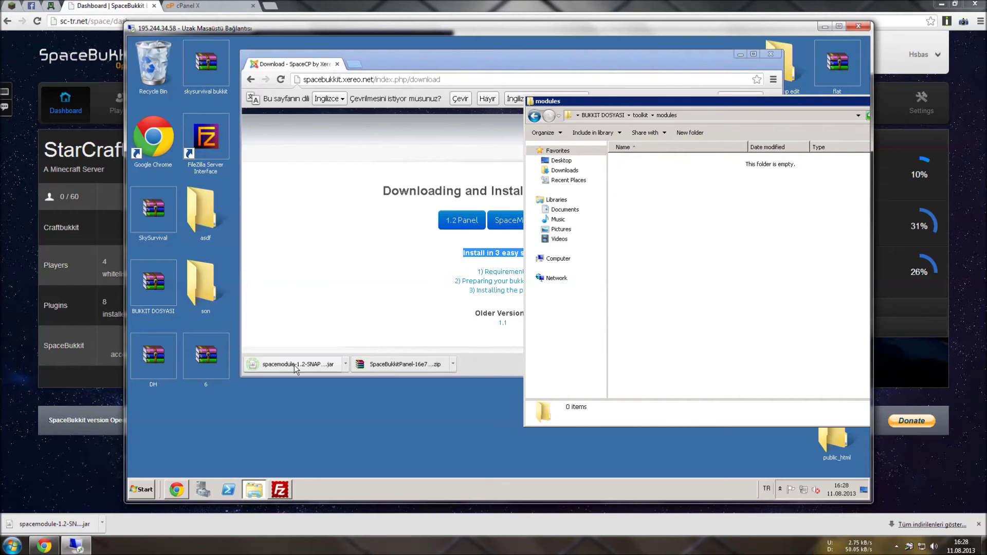
{"action": "left_click_drag", "start_coordinate": [296, 364], "coordinate": [301, 489]}
{"action": "left_click_drag", "start_coordinate": [831, 329], "coordinate": [832, 330]}
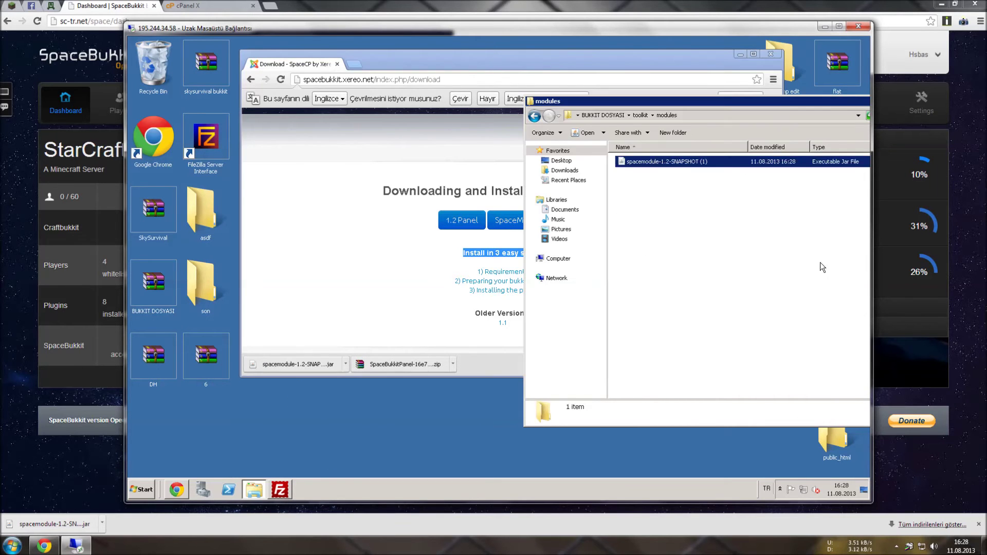
- Open the SpaceBukkitPanel zip in WinRAR and select its SpaceBukkitPanel folder
{"action": "left_click", "coordinate": [415, 366]}
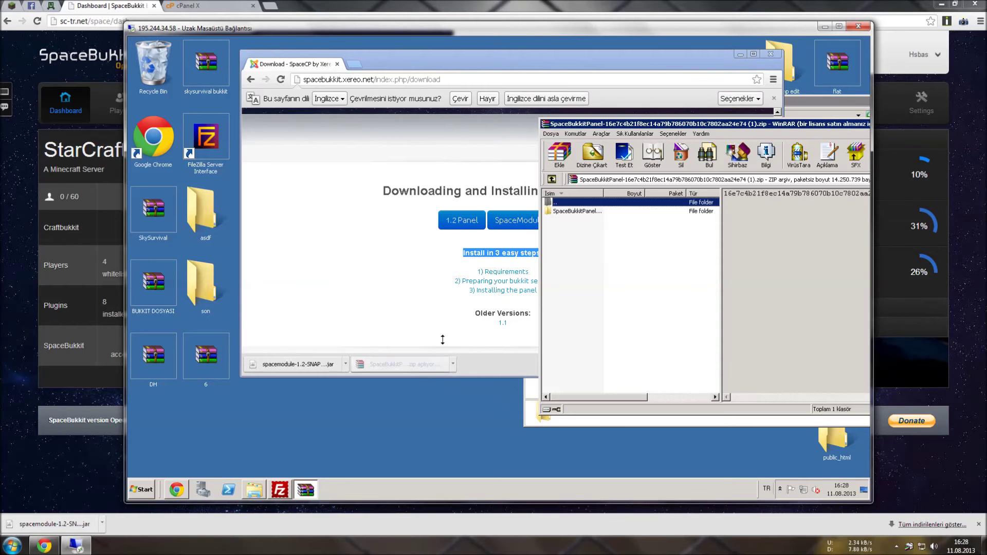
{"action": "left_click", "coordinate": [281, 490]}
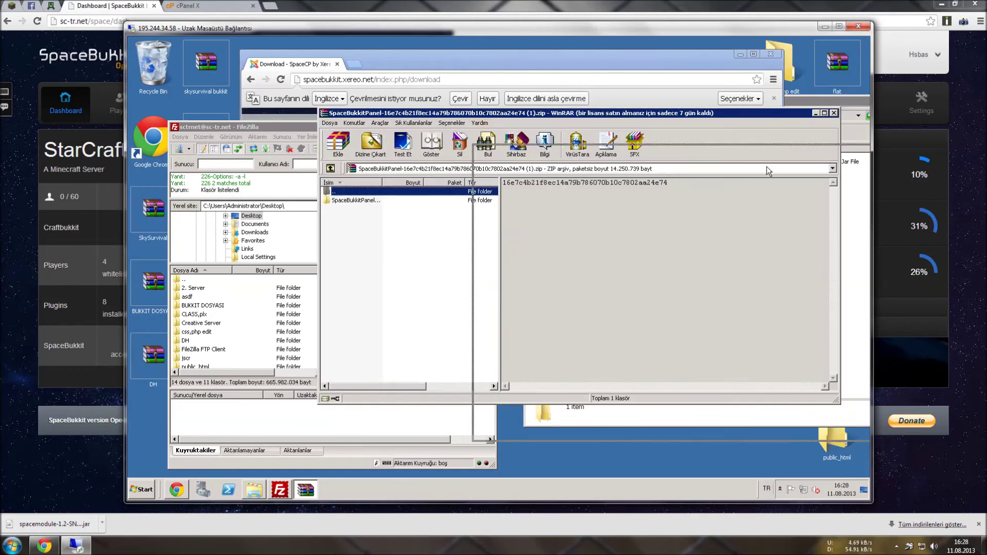
{"action": "left_click", "coordinate": [590, 249]}
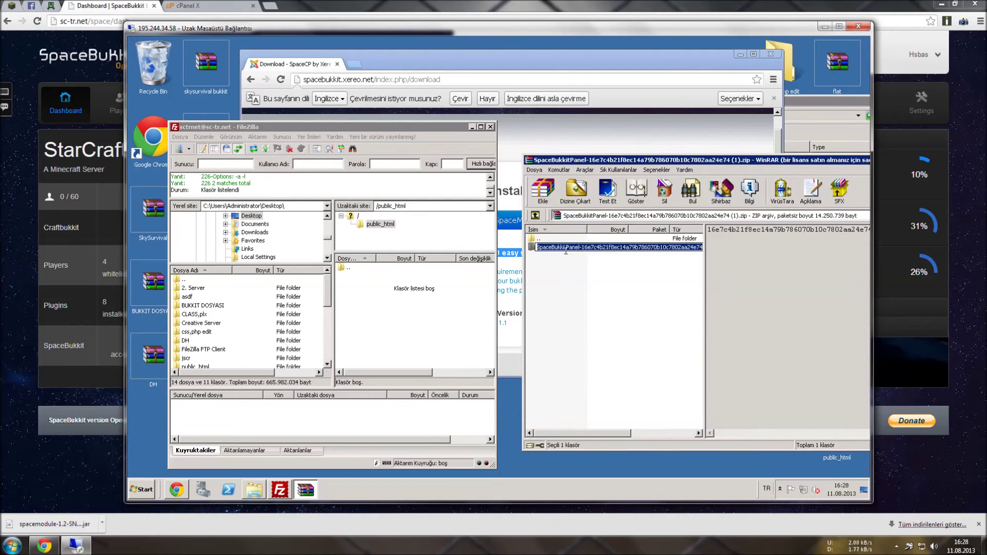
- Rename the archive's SpaceBukkitPanel folder to panel and upload it into FileZilla's /public_html
{"action": "right_click", "coordinate": [563, 248]}
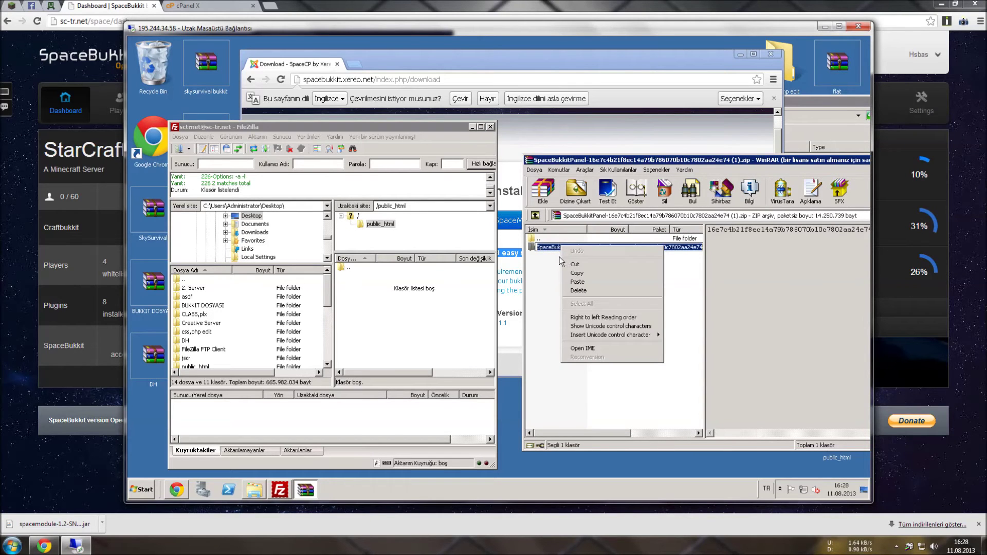
{"action": "left_click", "coordinate": [564, 263]}
{"action": "type", "text": "b"}
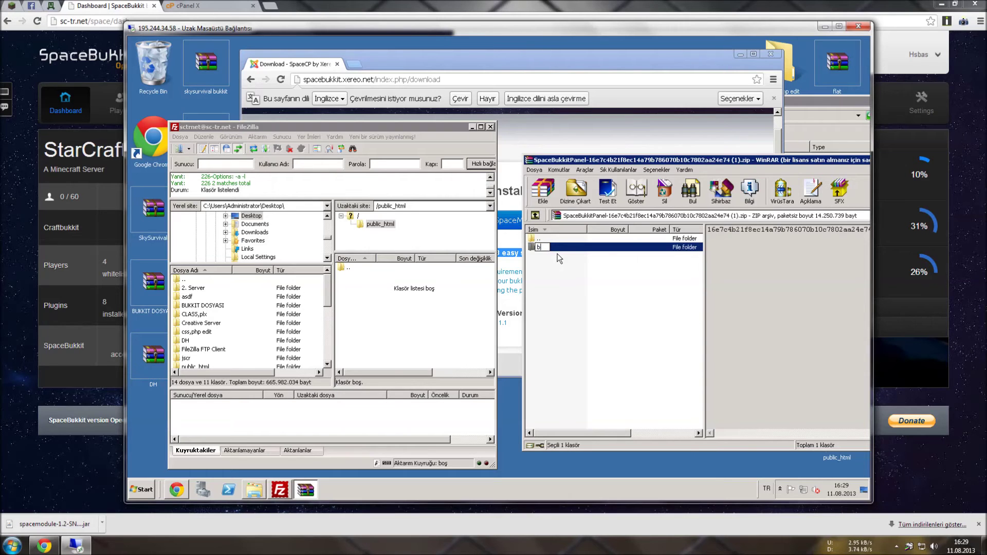
{"action": "type", "text": "anel"}
{"action": "key", "text": "Return"}
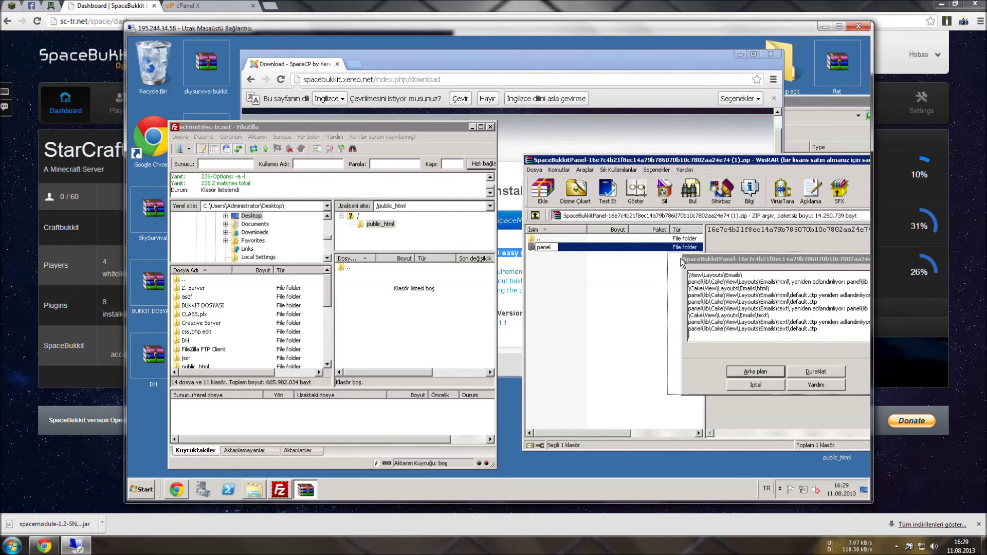
{"action": "left_click_drag", "start_coordinate": [410, 304], "coordinate": [412, 305]}
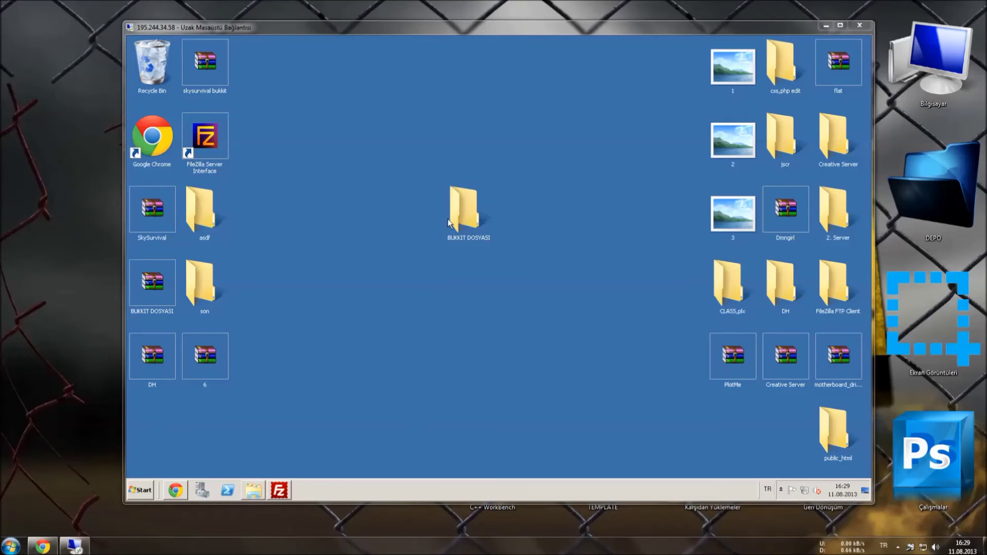
- Launch the rtoolkit.bat Remote Toolkit wrapper from the BUKKIT DOSYASI folder
{"action": "double_click", "coordinate": [463, 211]}
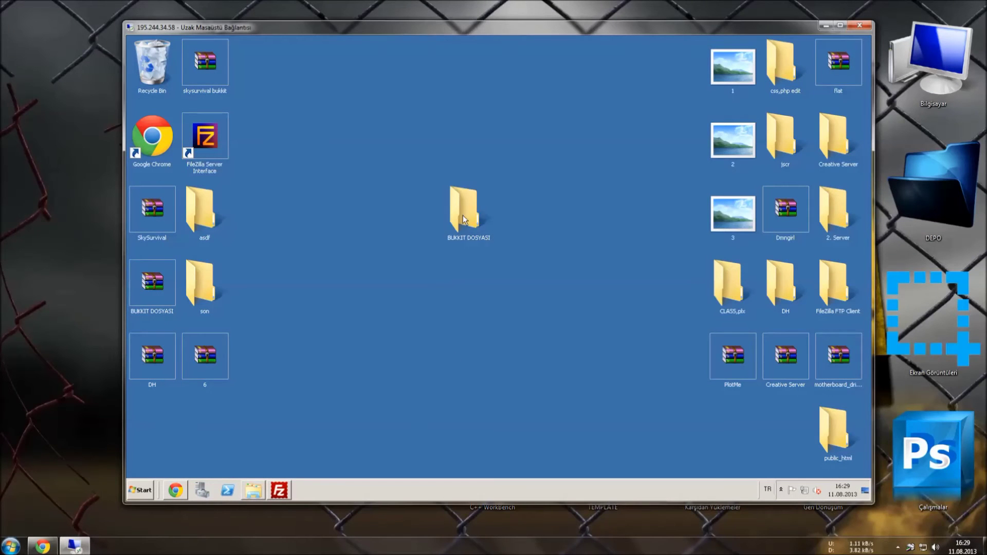
{"action": "left_click_drag", "start_coordinate": [467, 113], "coordinate": [356, 68]}
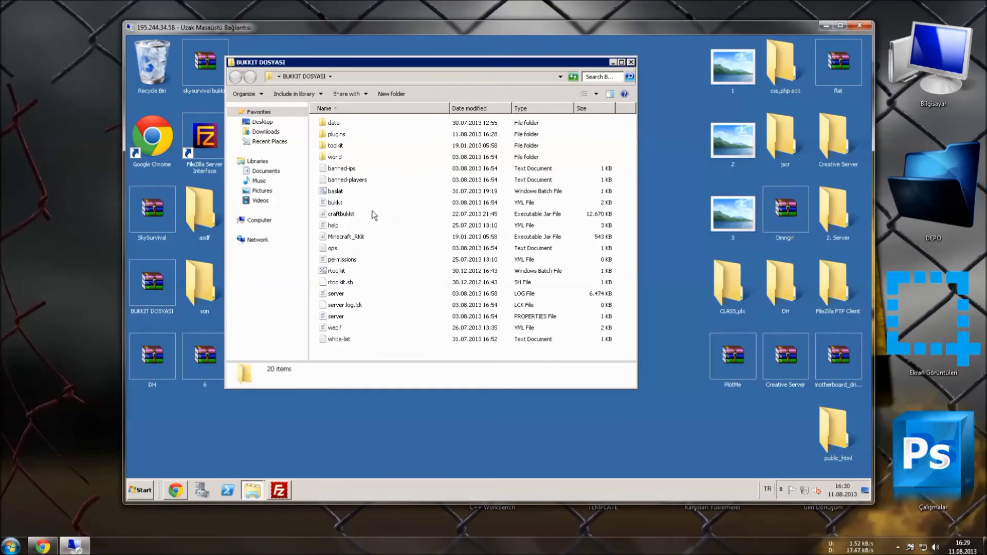
{"action": "left_click", "coordinate": [347, 193]}
{"action": "left_click", "coordinate": [343, 272]}
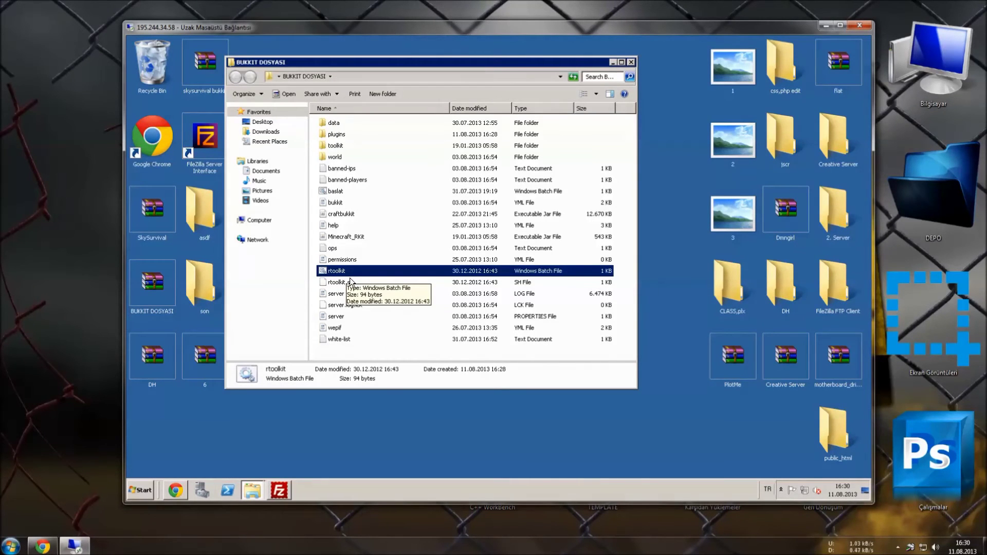
{"action": "double_click", "coordinate": [353, 275]}
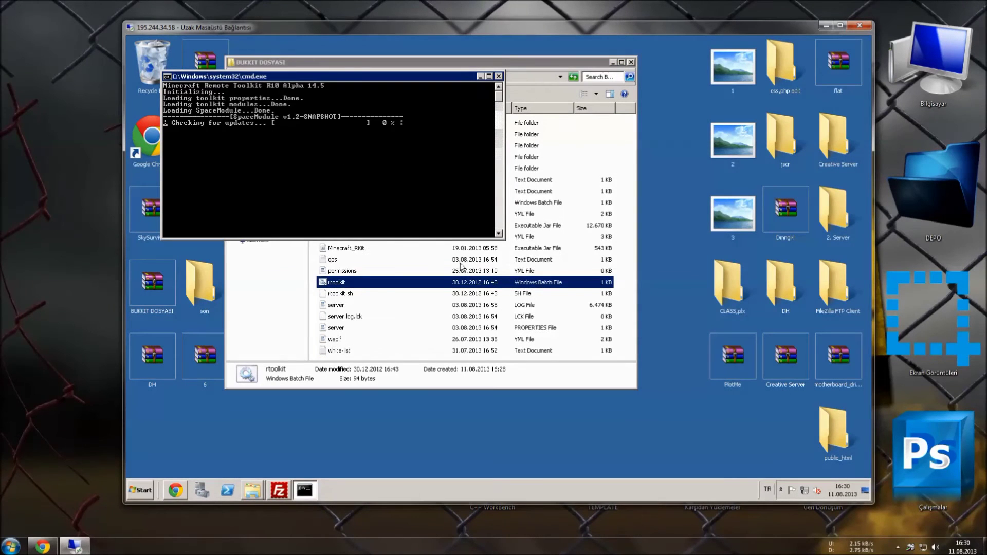
- Open SpaceModule's configuration file in Notepad++ for editing
{"action": "double_click", "coordinate": [344, 146]}
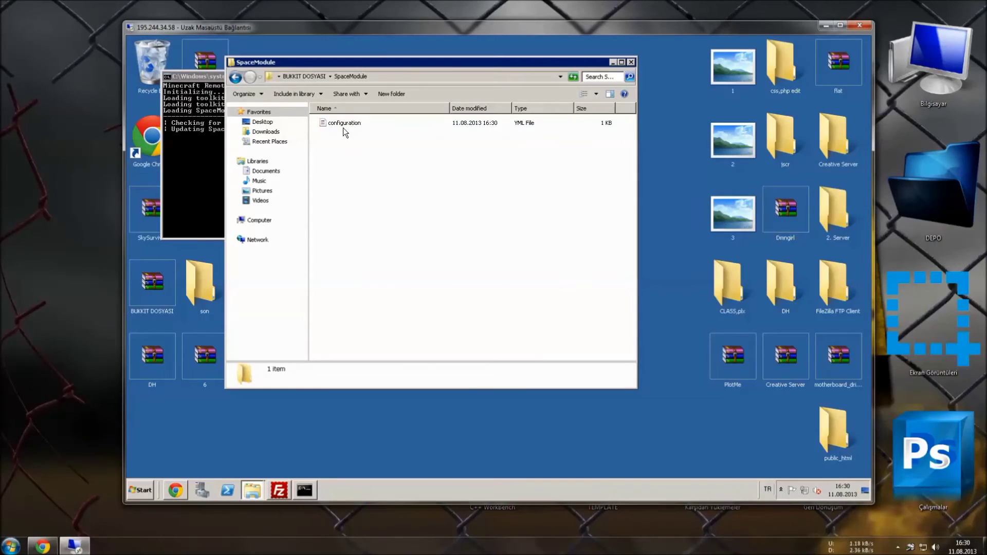
{"action": "right_click", "coordinate": [352, 134]}
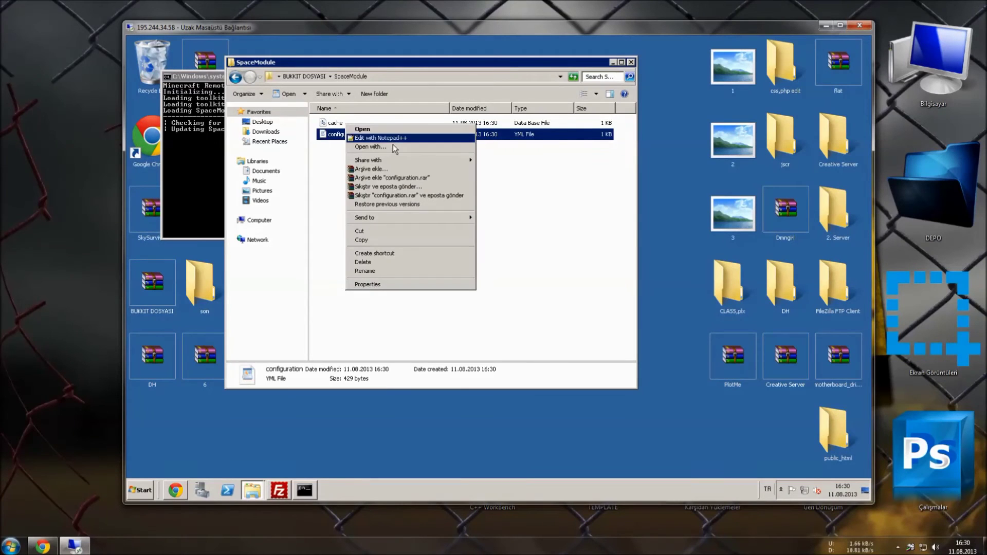
{"action": "left_click", "coordinate": [336, 146]}
{"action": "right_click", "coordinate": [336, 135]}
{"action": "left_click", "coordinate": [372, 160]}
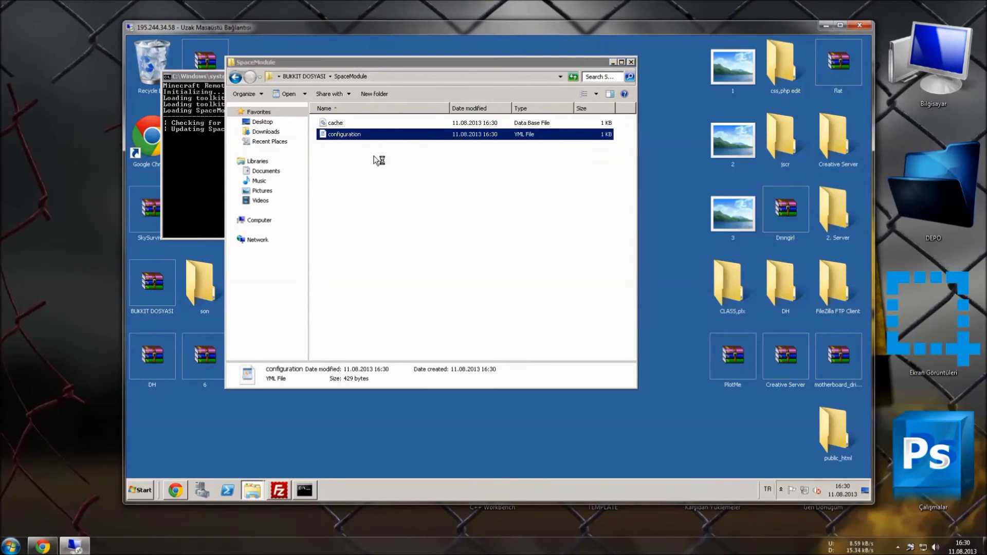
- Select the salt value on line 19 of configuration.yml
{"action": "double_click", "coordinate": [284, 43]}
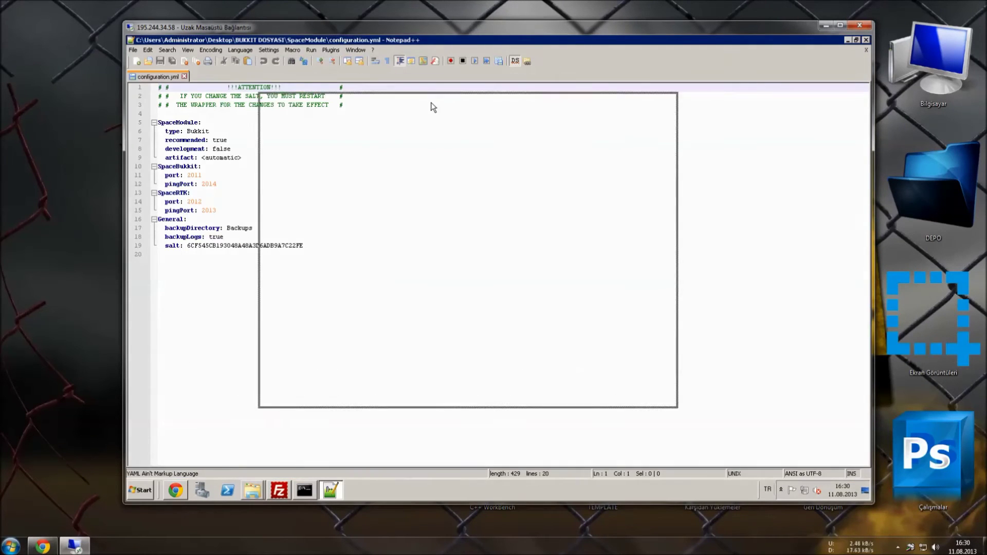
{"action": "left_click_drag", "start_coordinate": [467, 306], "coordinate": [329, 310]}
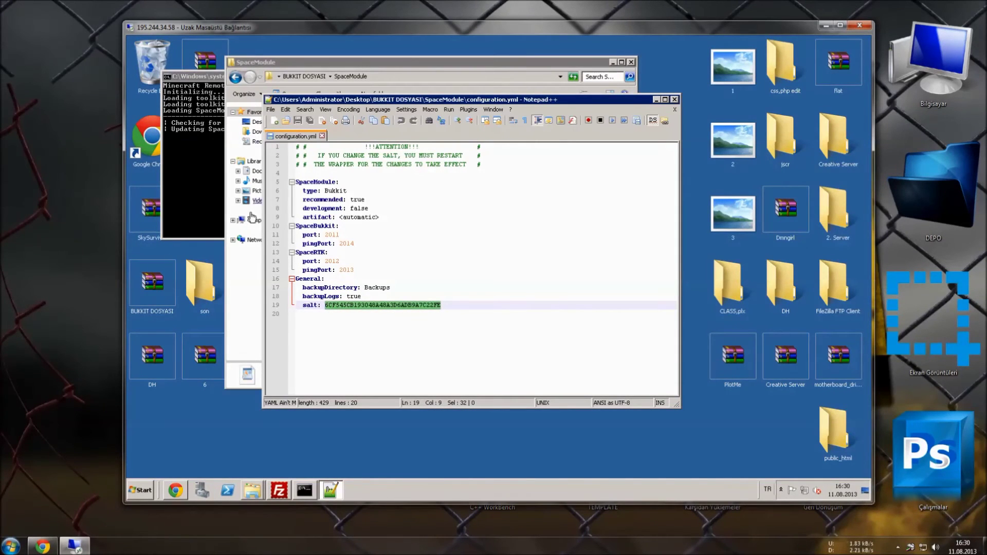
{"action": "mouse_move", "coordinate": [325, 304]}
{"action": "left_mouse_down"}
{"action": "mouse_move", "coordinate": [452, 307]}
{"action": "mouse_move", "coordinate": [331, 311]}
{"action": "left_mouse_up"}
{"action": "left_click", "coordinate": [453, 307]}
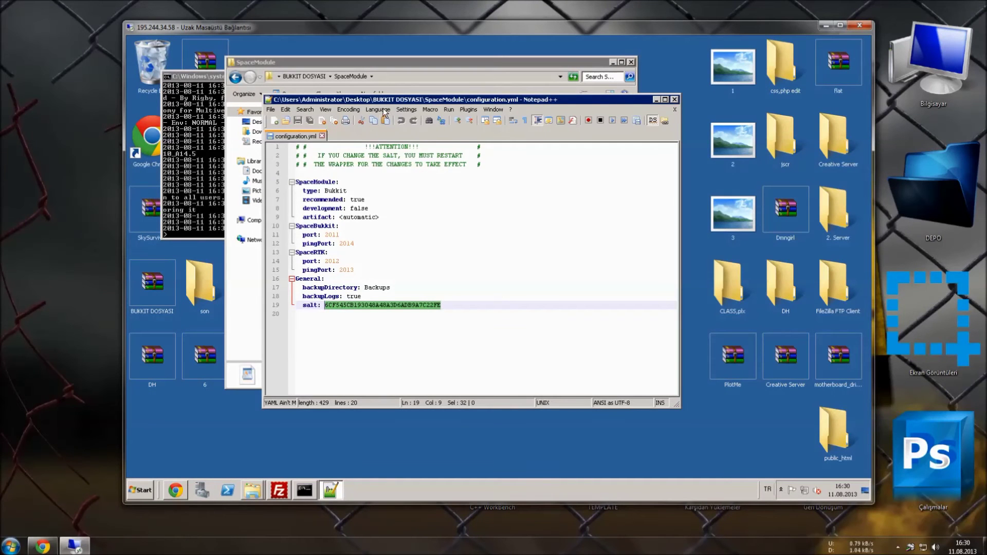
- Close configuration.yml and exit Notepad++, returning to the SpaceModule folder
{"action": "left_click_drag", "start_coordinate": [479, 101], "coordinate": [596, 110]}
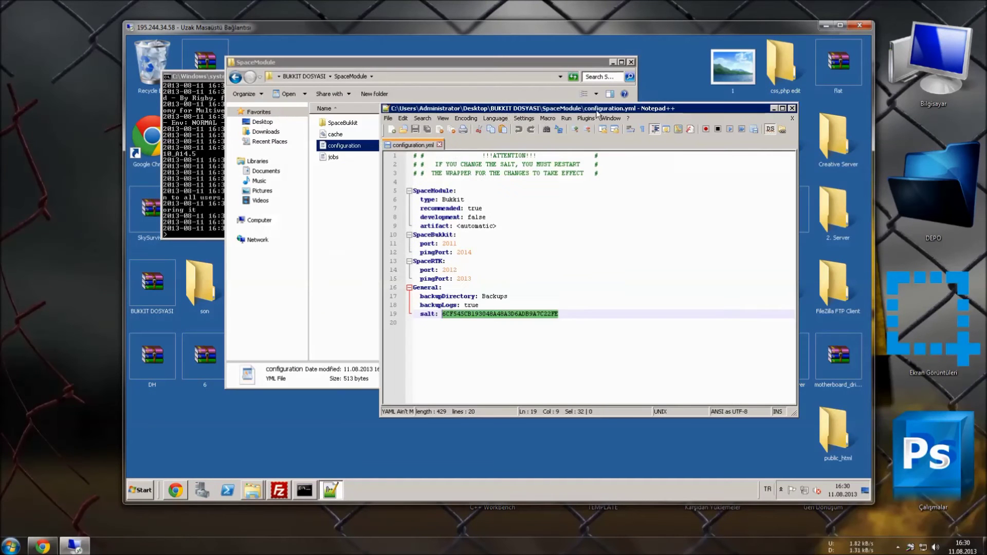
{"action": "left_click", "coordinate": [440, 145]}
{"action": "left_click", "coordinate": [792, 108]}
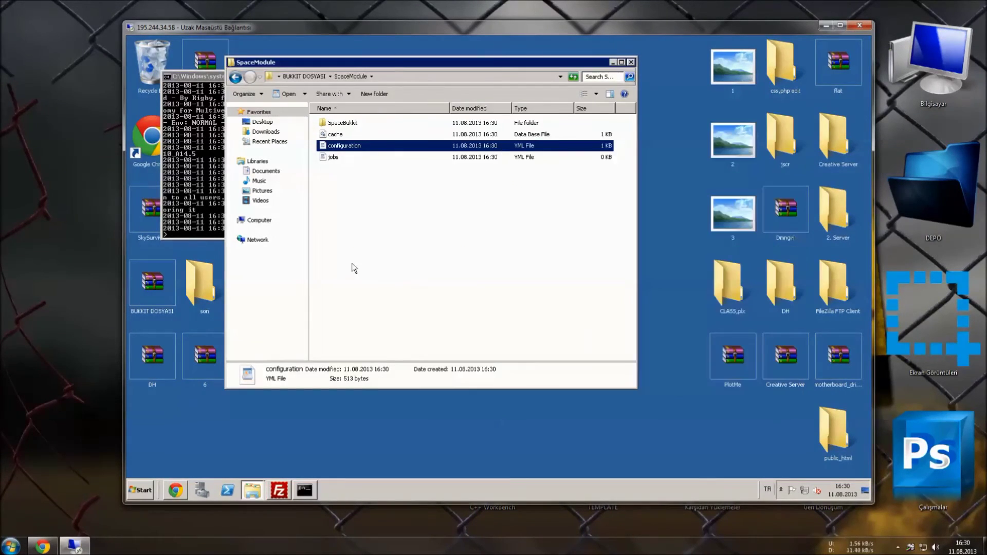
{"action": "left_click", "coordinate": [285, 495]}
{"action": "left_click", "coordinate": [252, 490]}
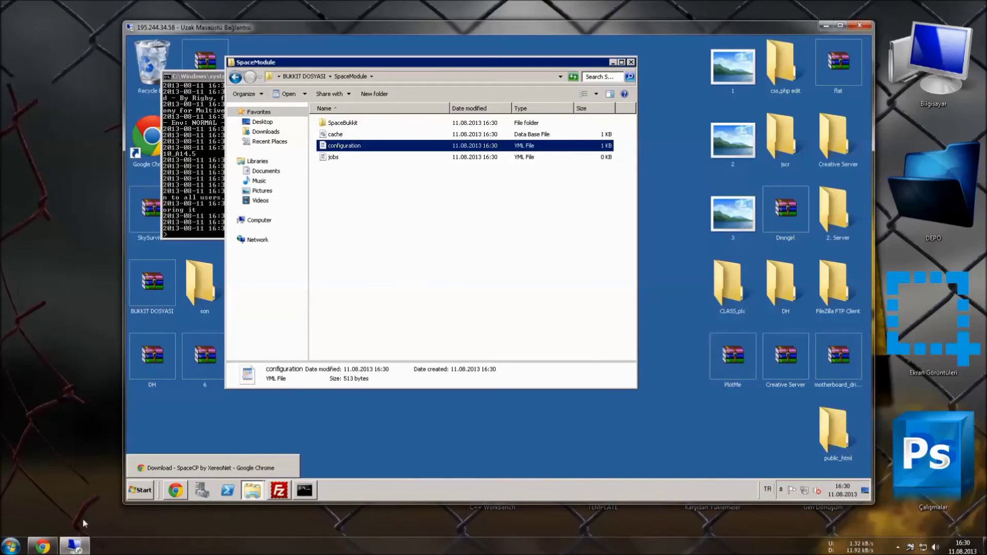
- Remove the dash from the local browser address, leaving sc-tr.net/space/
{"action": "left_click", "coordinate": [43, 546]}
{"action": "left_click_drag", "start_coordinate": [112, 29], "coordinate": [123, 28]}
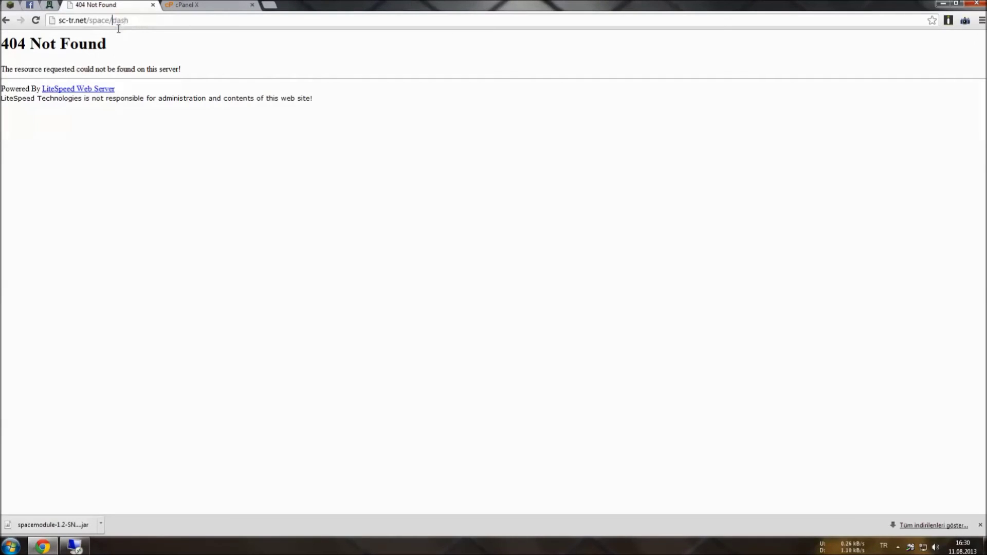
{"action": "key", "text": "BackSpace"}
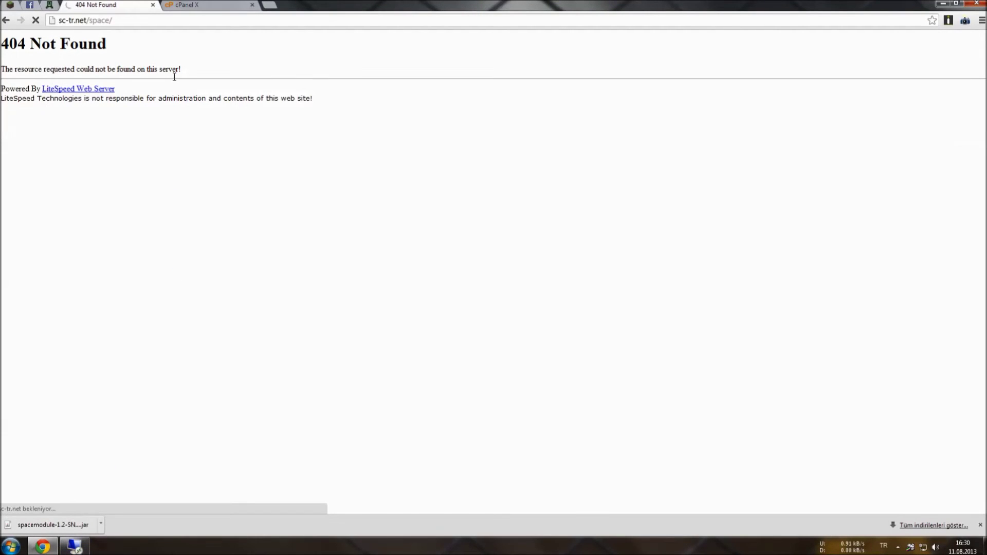
{"action": "left_click", "coordinate": [132, 23]}
{"action": "left_click", "coordinate": [132, 25]}
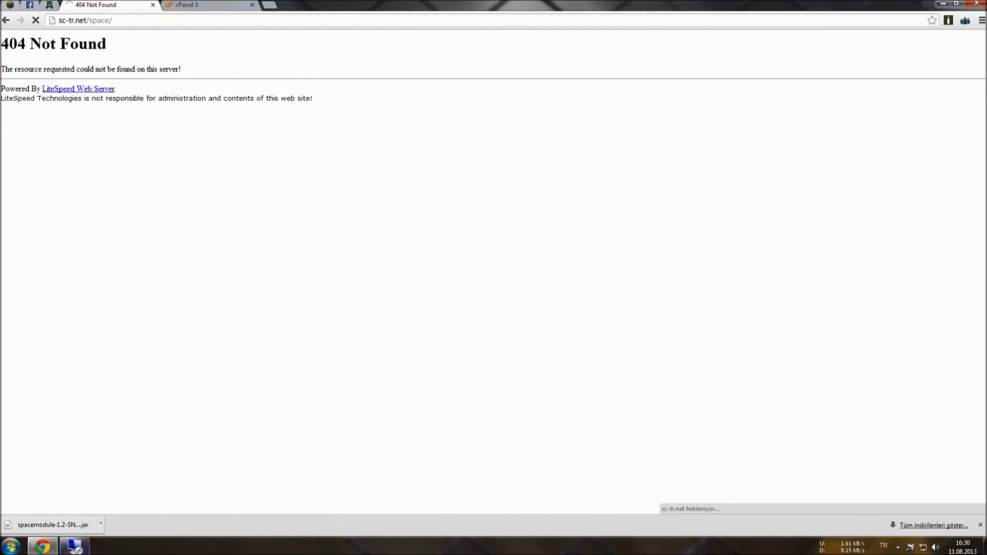
- Load sc-tr.net in the remote browser and open the uploaded panel folder's installer
{"action": "left_click", "coordinate": [75, 546]}
{"action": "left_click", "coordinate": [175, 490]}
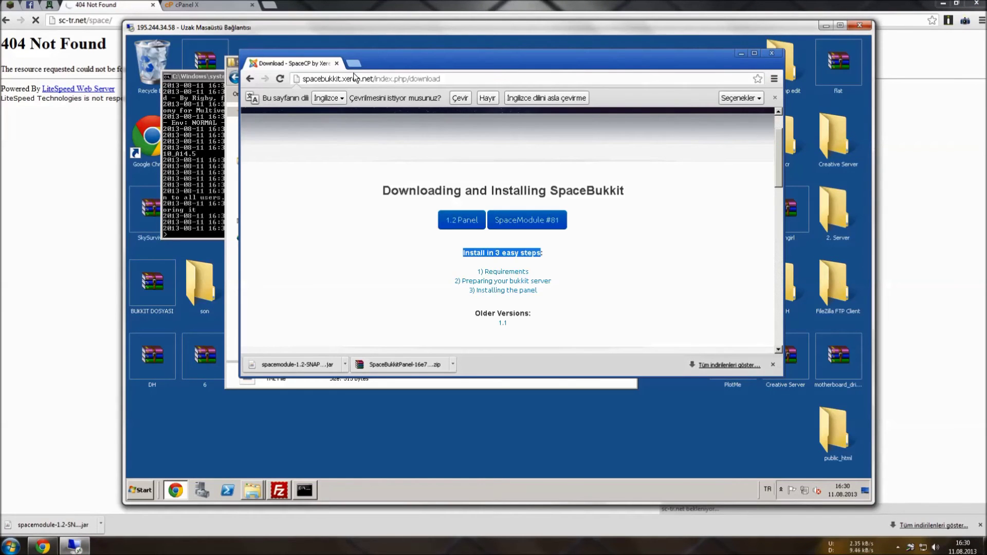
{"action": "left_click", "coordinate": [356, 65]}
{"action": "type", "text": "sc-tr.net"}
{"action": "key", "text": "Return"}
{"action": "left_click", "coordinate": [272, 180]}
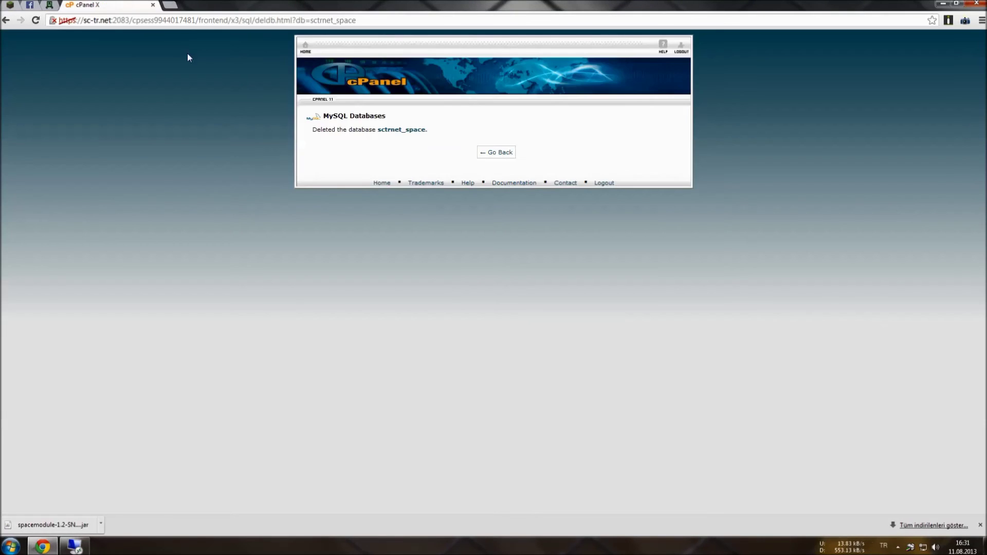
{"action": "left_click", "coordinate": [173, 5]}
{"action": "left_click", "coordinate": [74, 546]}
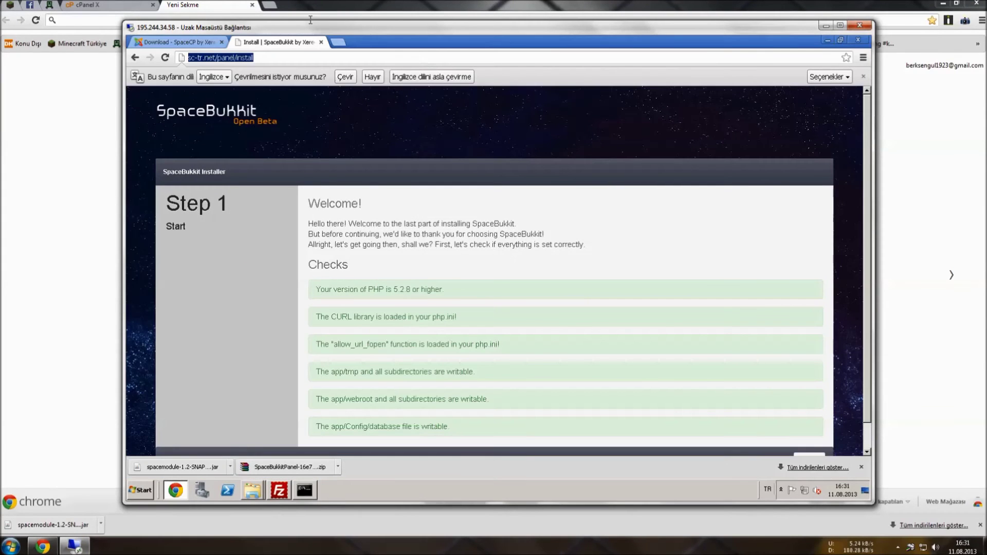
- Load the sc-tr.net/panel/install installer in a new local tab and continue past the PHP and CURL checks
{"action": "left_click", "coordinate": [273, 9]}
{"action": "left_click", "coordinate": [272, 7]}
{"action": "type", "text": "sc-tr.net/panel/install"}
{"action": "key", "text": "Return"}
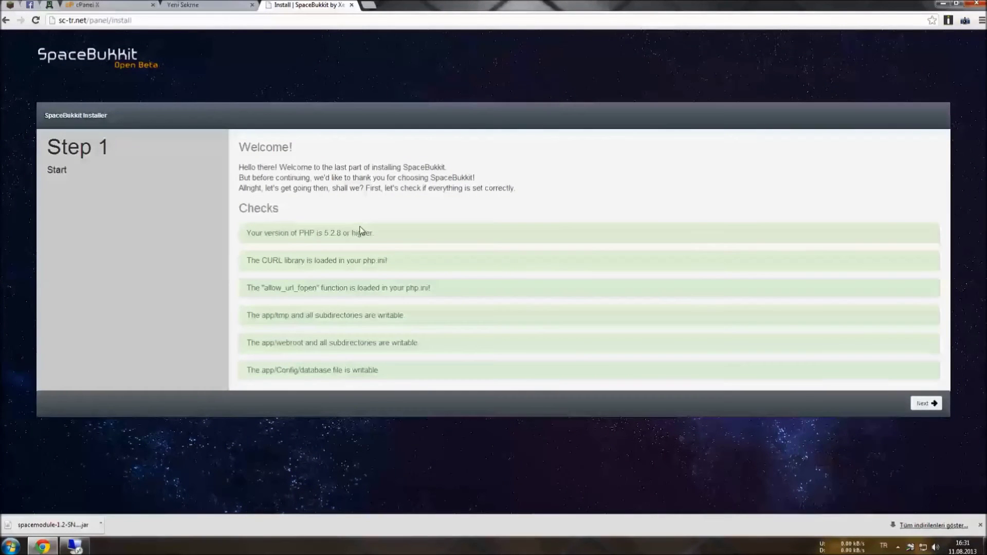
{"action": "left_click_drag", "start_coordinate": [374, 233], "coordinate": [219, 240]}
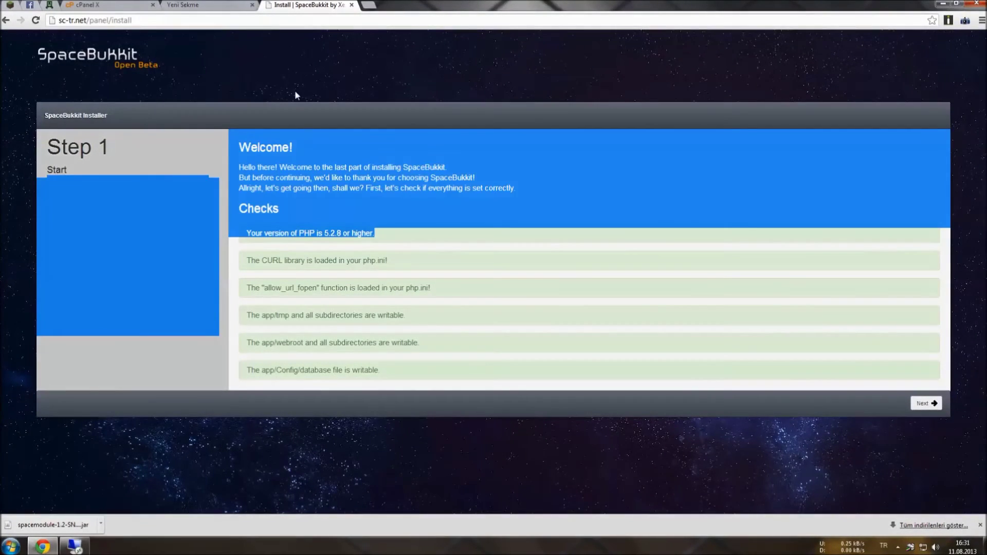
{"action": "left_click", "coordinate": [430, 264]}
{"action": "left_click_drag", "start_coordinate": [388, 260], "coordinate": [221, 263]}
{"action": "left_click", "coordinate": [432, 302]}
{"action": "left_click", "coordinate": [925, 403]}
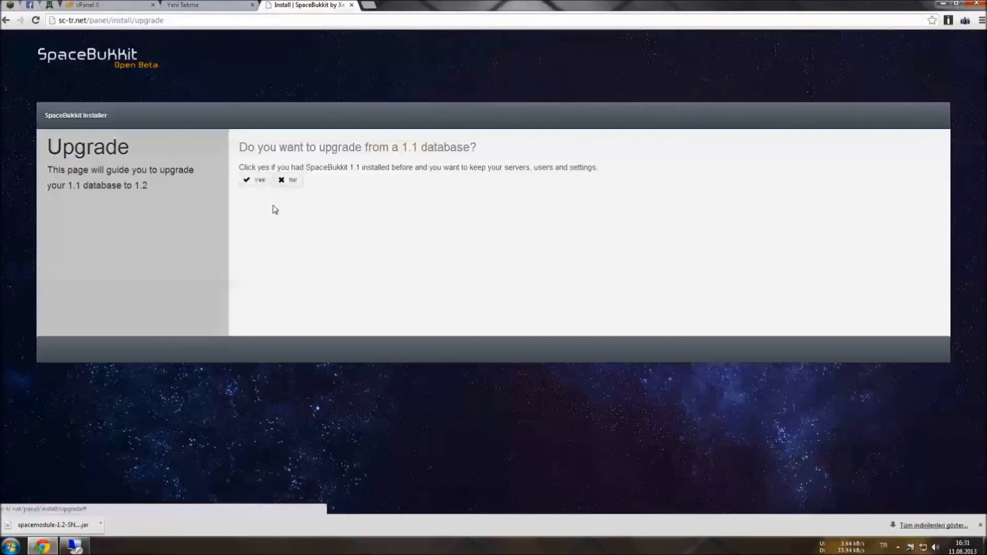
- Skip the 1.1 upgrade, choose MySQL and enter localhost as the hostname
{"action": "left_click", "coordinate": [300, 180]}
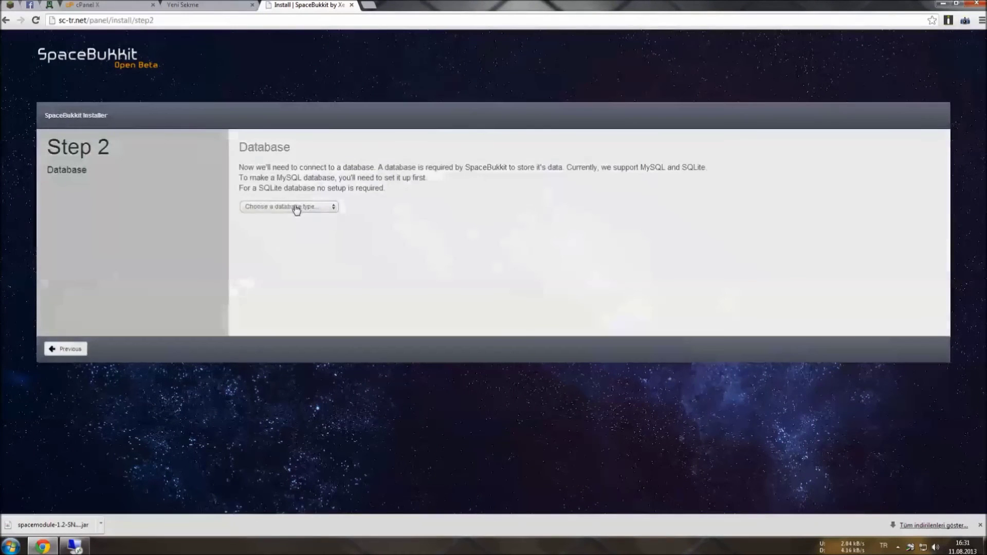
{"action": "left_click", "coordinate": [297, 208]}
{"action": "left_click", "coordinate": [298, 226]}
{"action": "left_click", "coordinate": [419, 288]}
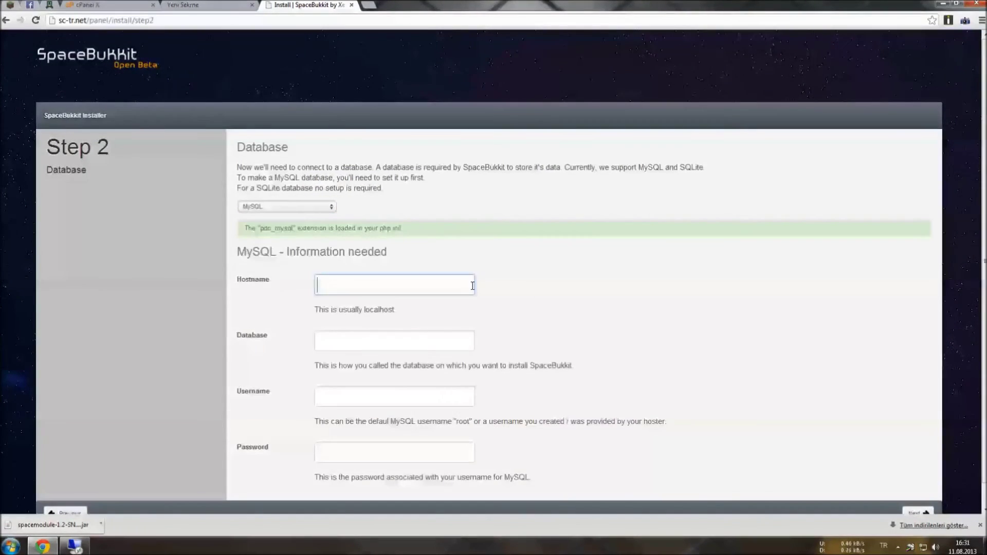
{"action": "type", "text": "localhost"}
{"action": "key", "text": "Tab"}
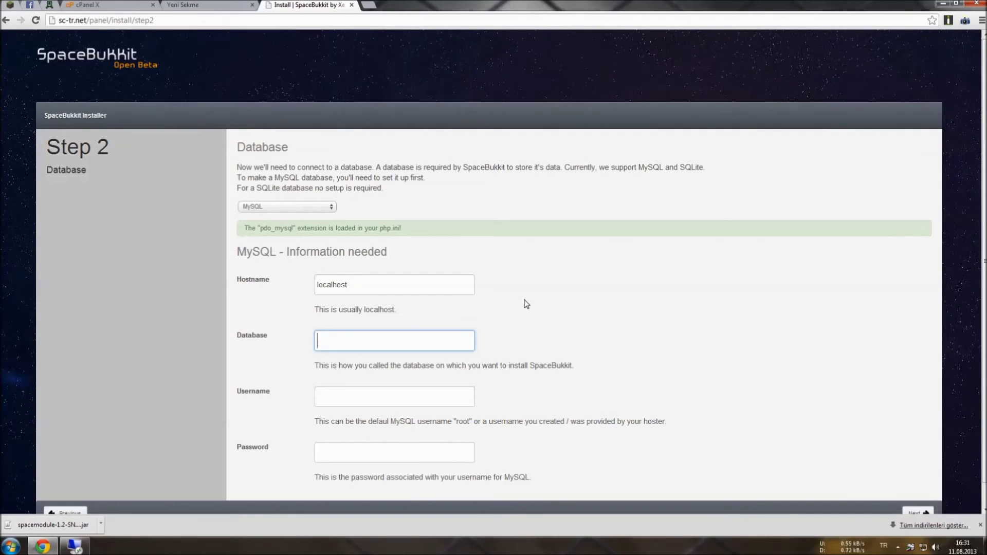
- Confirm sctrnet_space as the database and submit the connection to reach Step 3
{"action": "scroll", "coordinate": [516, 311], "scroll_direction": "down", "scroll_amount": 1}
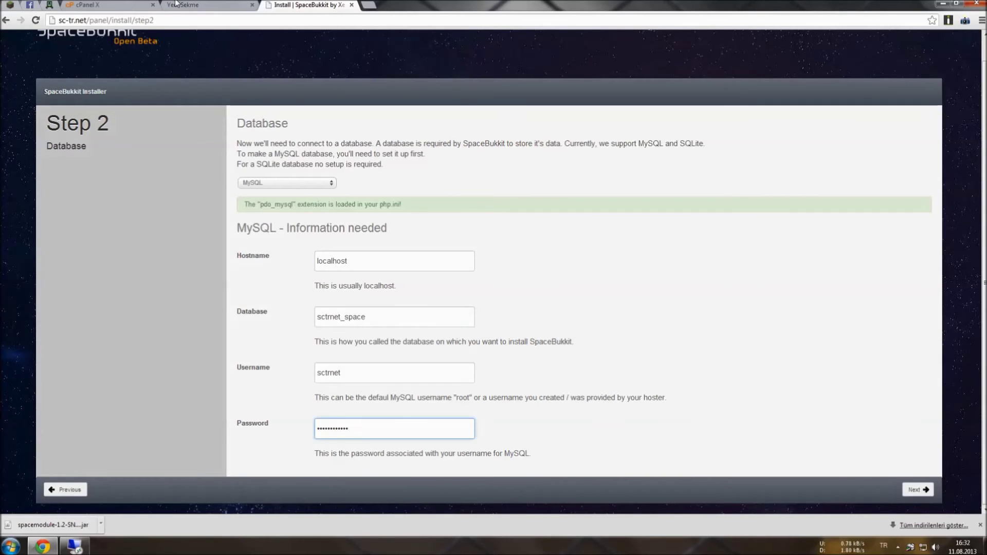
{"action": "left_click", "coordinate": [139, 5]}
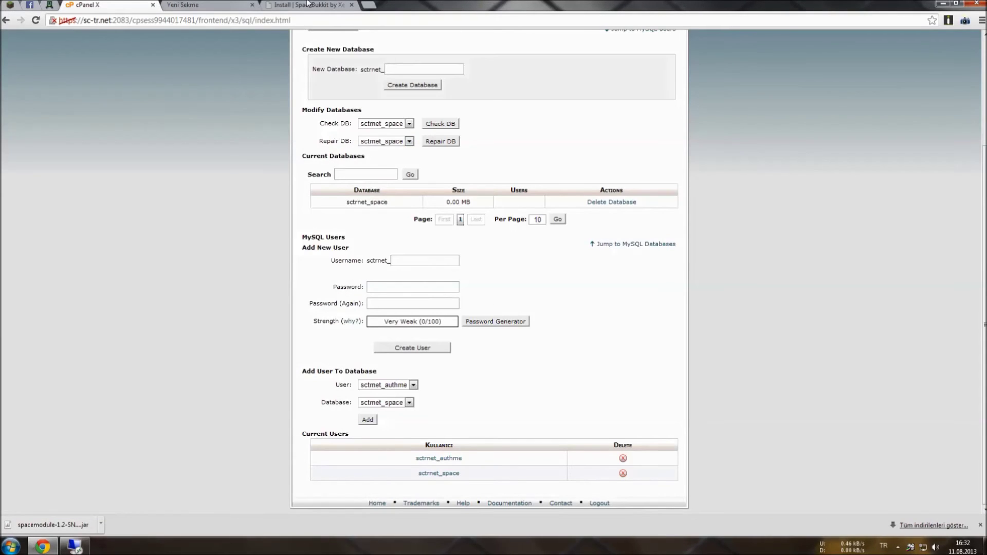
{"action": "left_click", "coordinate": [304, 7]}
{"action": "left_click_drag", "start_coordinate": [417, 314], "coordinate": [297, 315]}
{"action": "key", "text": "shift+Tab"}
{"action": "key", "text": "Tab"}
{"action": "key", "text": "Tab"}
{"action": "key", "text": "Tab"}
{"action": "left_click", "coordinate": [918, 490]}
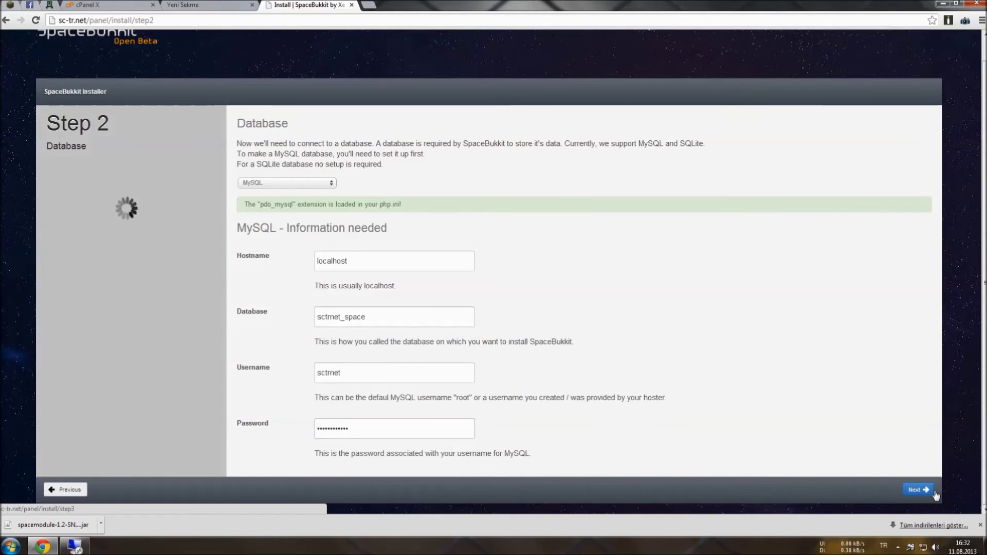
{"action": "left_click", "coordinate": [914, 489]}
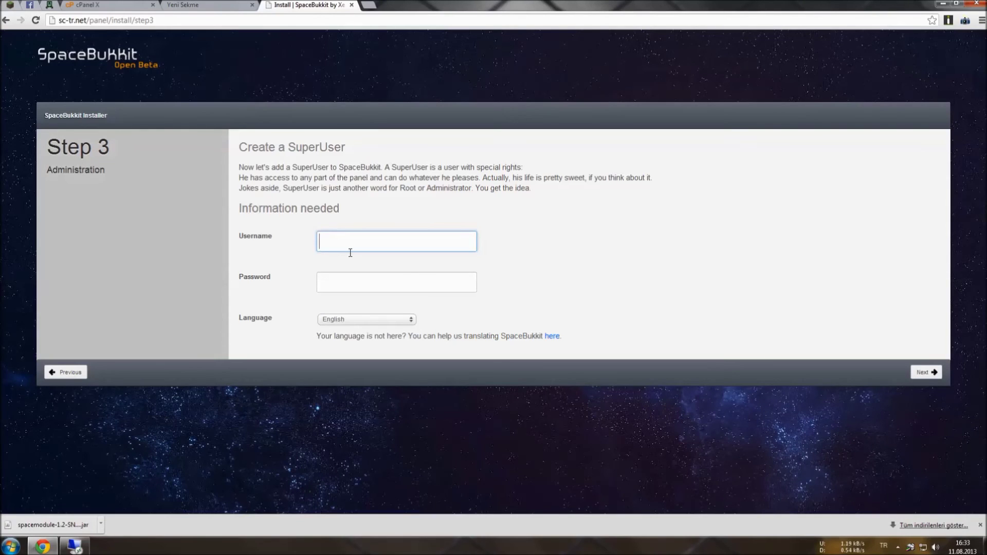
- Create the SuperUser with a username and password, keeping English as the language
{"action": "type", "text": "Hsbas"}
{"action": "key", "text": "Tab"}
{"action": "left_click", "coordinate": [382, 320]}
{"action": "left_click", "coordinate": [386, 321]}
{"action": "left_click", "coordinate": [389, 323]}
{"action": "left_click", "coordinate": [586, 308]}
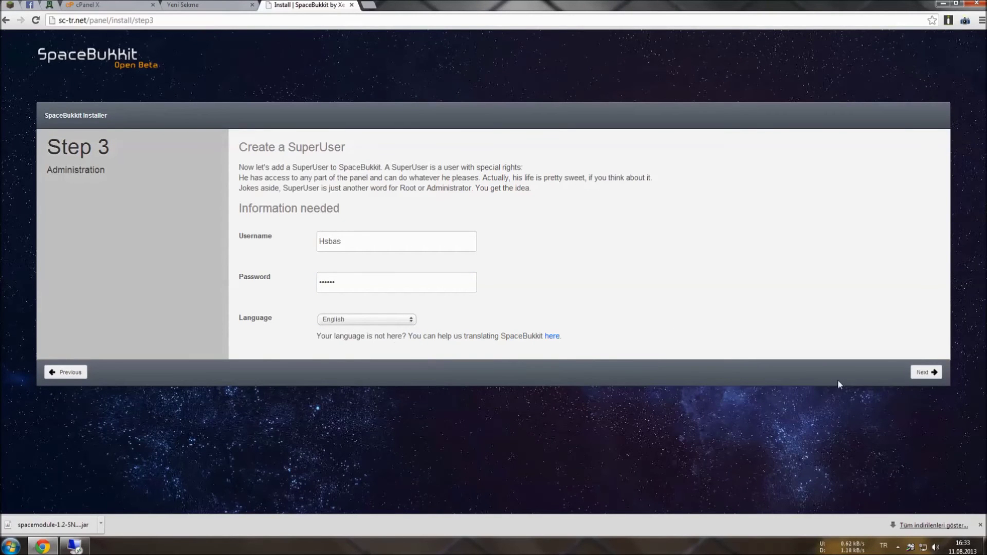
{"action": "left_click", "coordinate": [925, 372]}
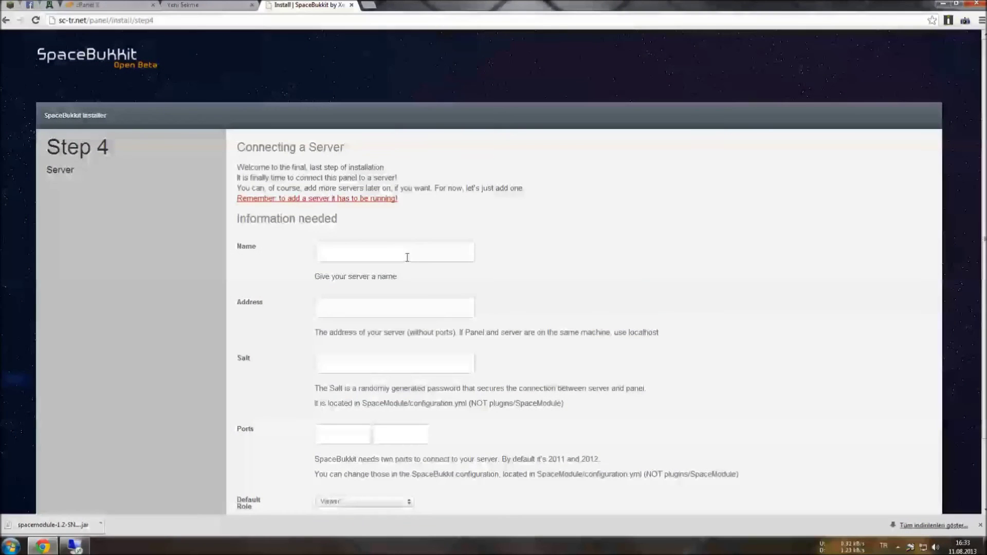
- Name the server NAVA and begin entering the 195.244.34.58 address
{"action": "type", "text": "NAVA"}
{"action": "left_click", "coordinate": [420, 303]}
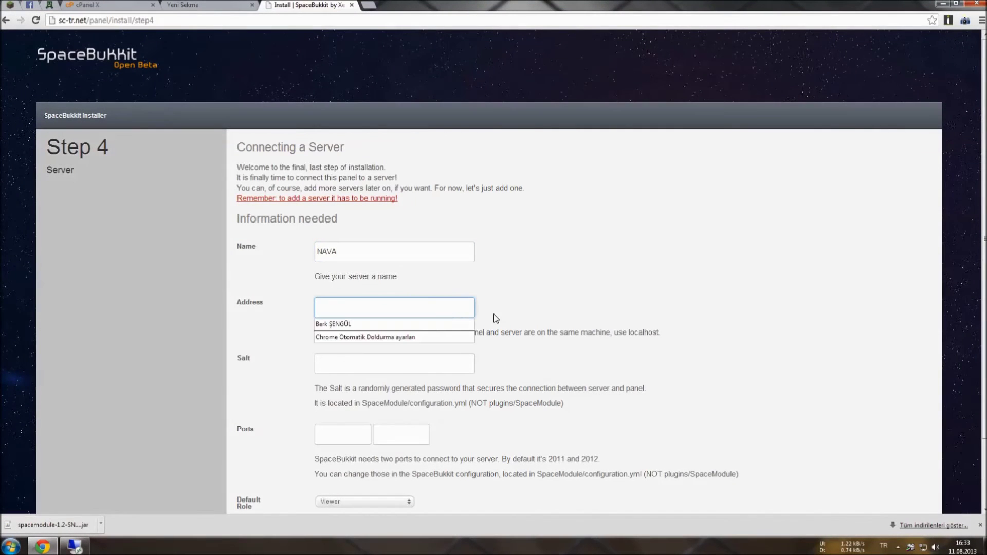
{"action": "type", "text": "195.24"}
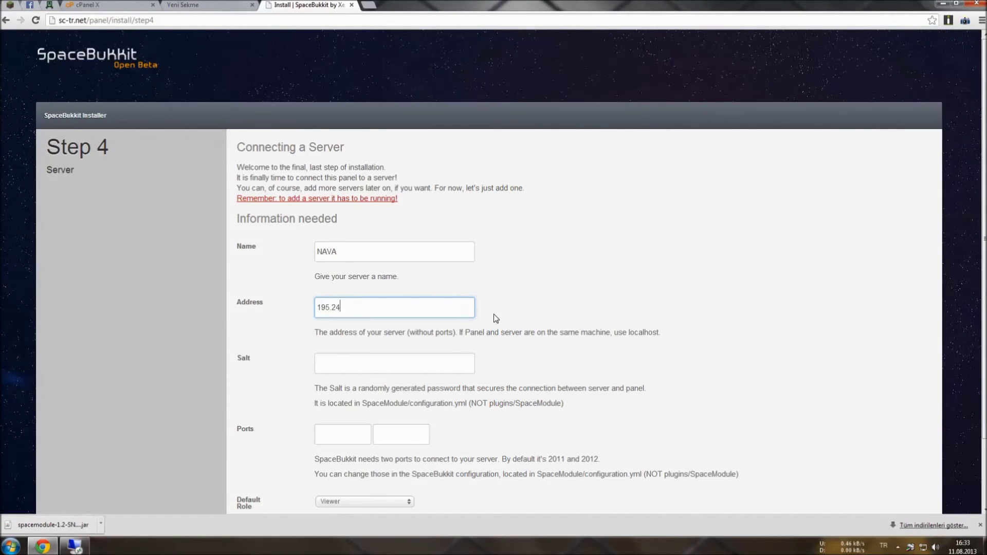
{"action": "key", "text": "Tab"}
{"action": "left_click", "coordinate": [74, 546]}
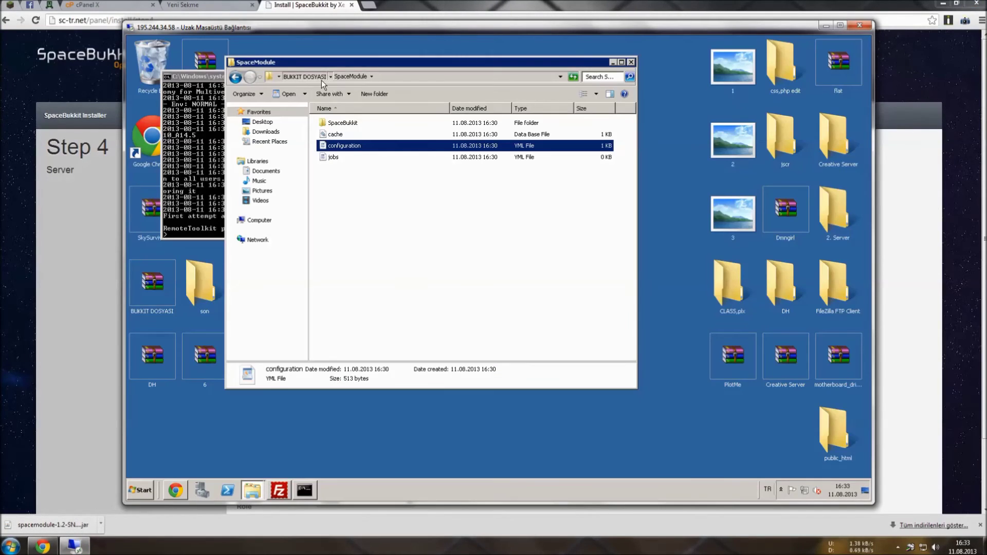
- Copy the salt from SpaceModule's configuration.yml and paste it into the Salt field
{"action": "left_click", "coordinate": [321, 77]}
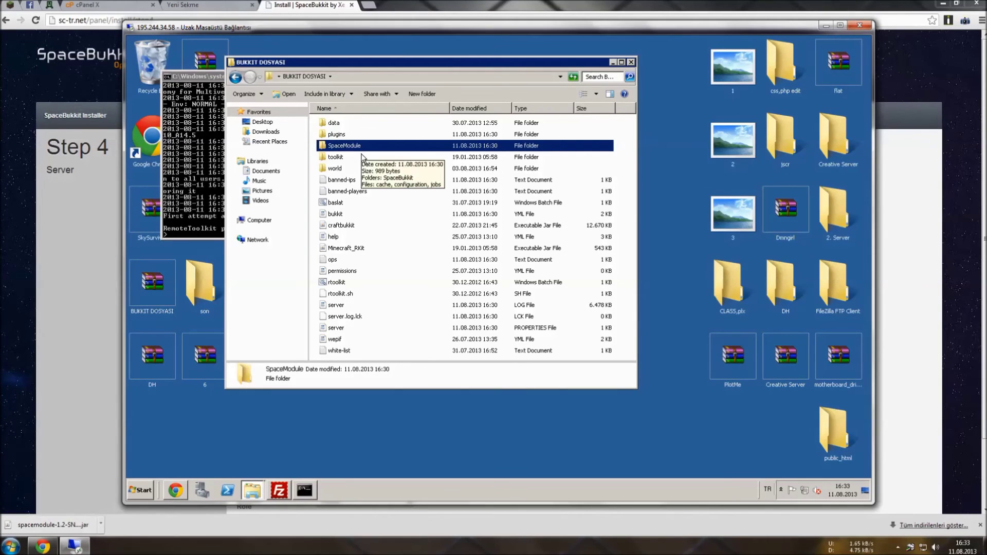
{"action": "double_click", "coordinate": [362, 146]}
{"action": "right_click", "coordinate": [352, 148]}
{"action": "left_click", "coordinate": [417, 157]}
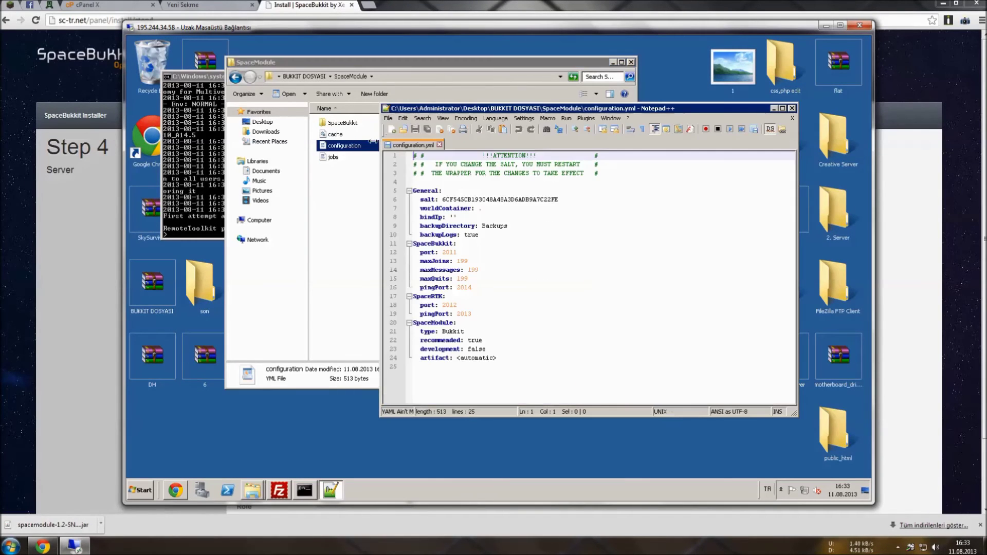
{"action": "left_click_drag", "start_coordinate": [560, 199], "coordinate": [445, 204]}
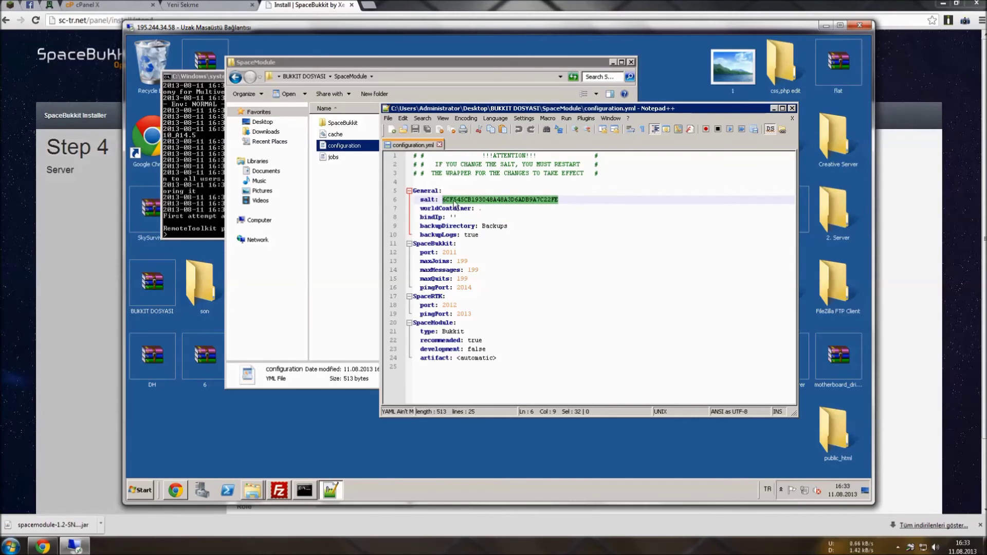
{"action": "left_click", "coordinate": [792, 118]}
{"action": "left_click", "coordinate": [904, 146]}
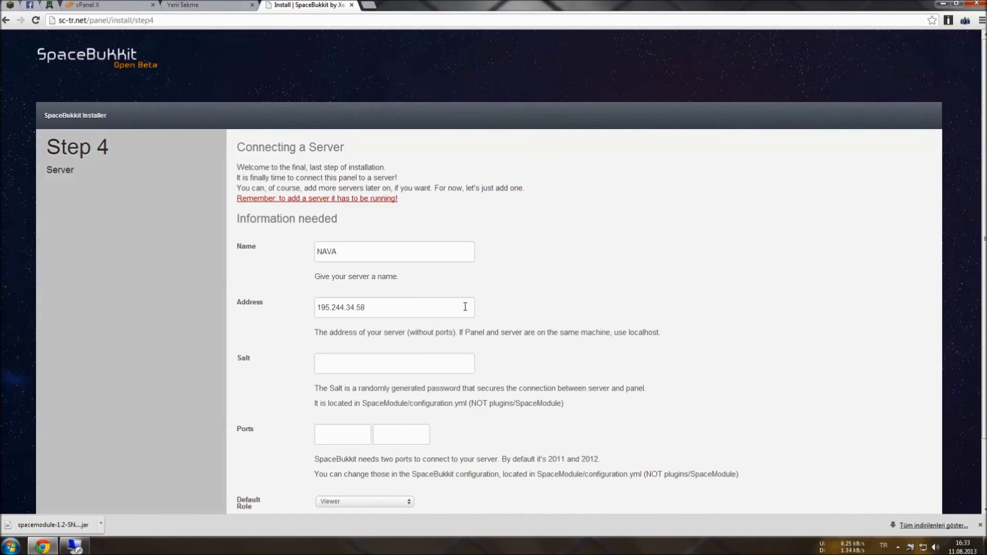
{"action": "left_click", "coordinate": [380, 373]}
- Enter 2011 as the first port
{"action": "left_click", "coordinate": [367, 438]}
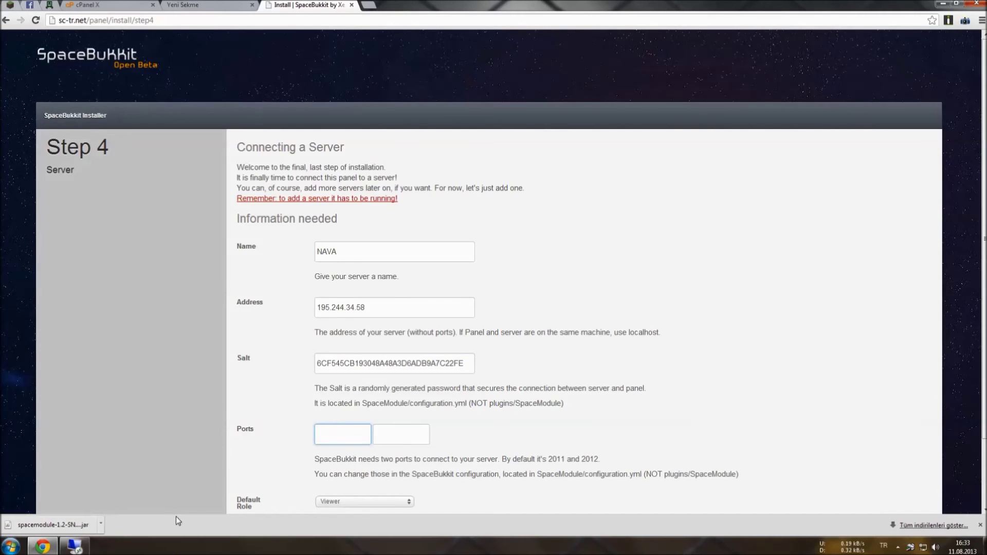
{"action": "scroll", "coordinate": [417, 456], "scroll_direction": "down", "scroll_amount": 1}
{"action": "left_click_drag", "start_coordinate": [599, 407], "coordinate": [526, 407]}
{"action": "left_click", "coordinate": [363, 385]}
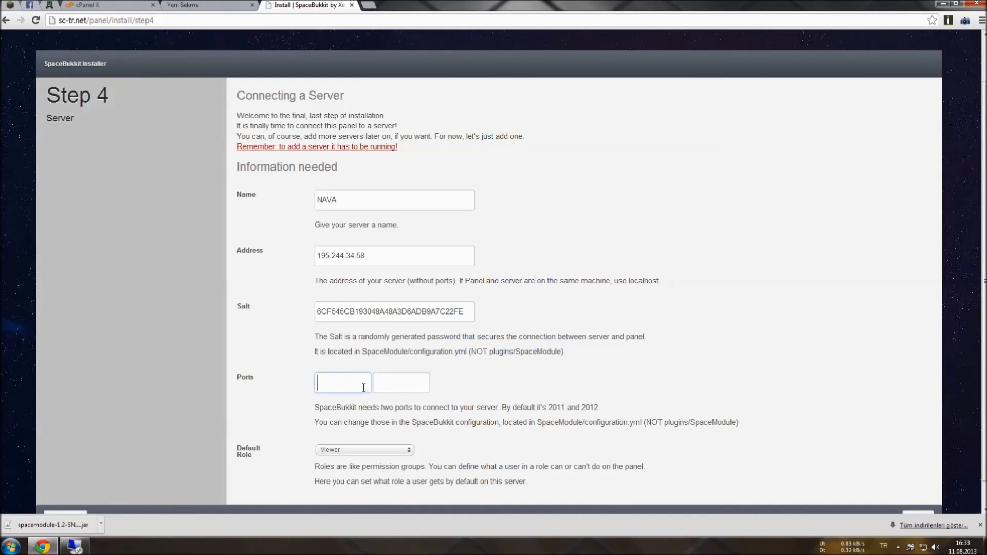
{"action": "type", "text": "2011"}
{"action": "left_click", "coordinate": [411, 388]}
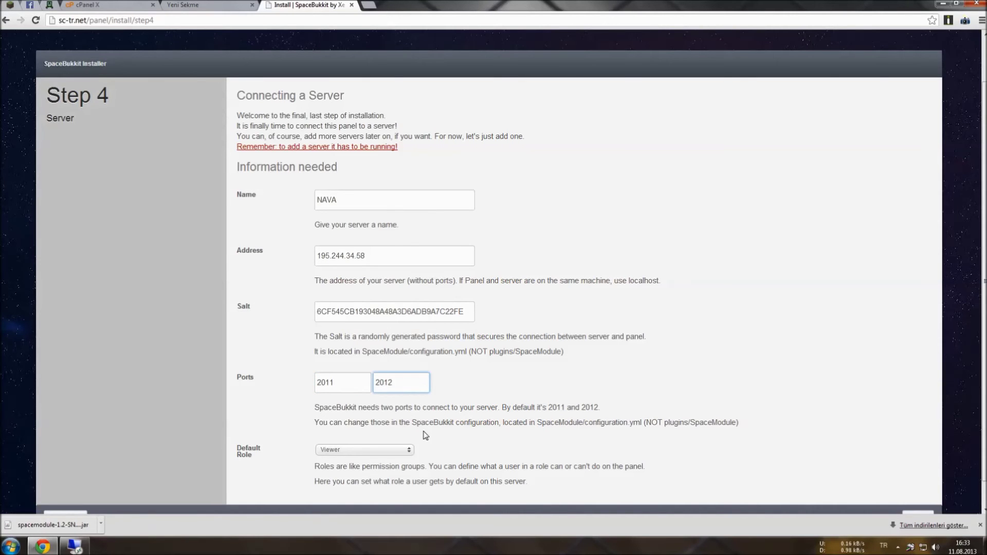
- Reopen configuration.yml on the server to check the port values
{"action": "left_click", "coordinate": [75, 546]}
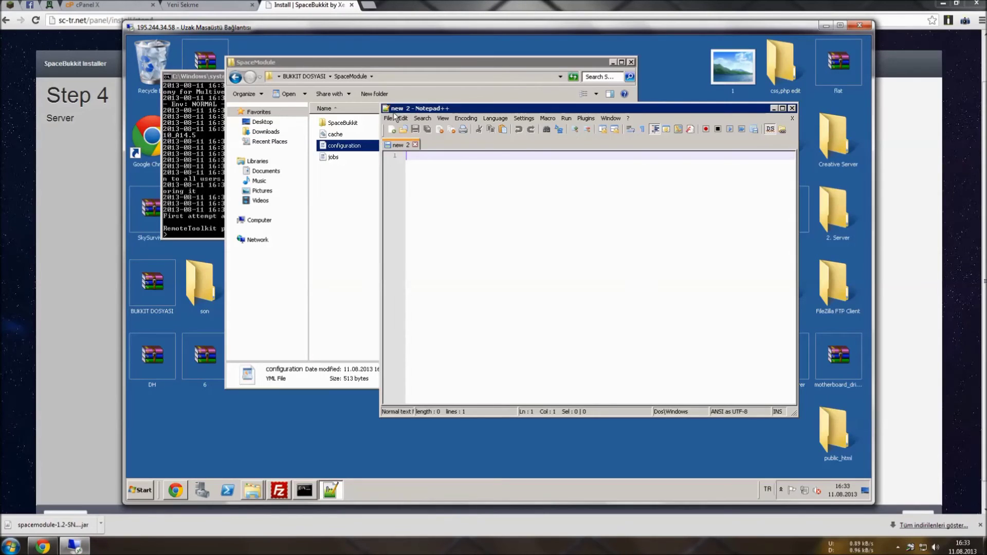
{"action": "double_click", "coordinate": [349, 123]}
{"action": "left_click", "coordinate": [235, 77]}
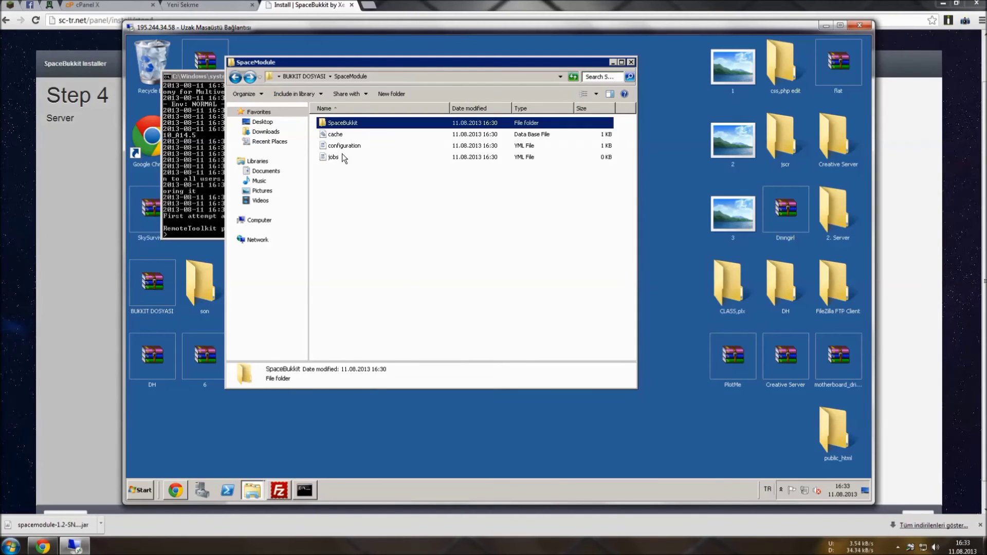
{"action": "right_click", "coordinate": [342, 147]}
{"action": "left_click", "coordinate": [362, 163]}
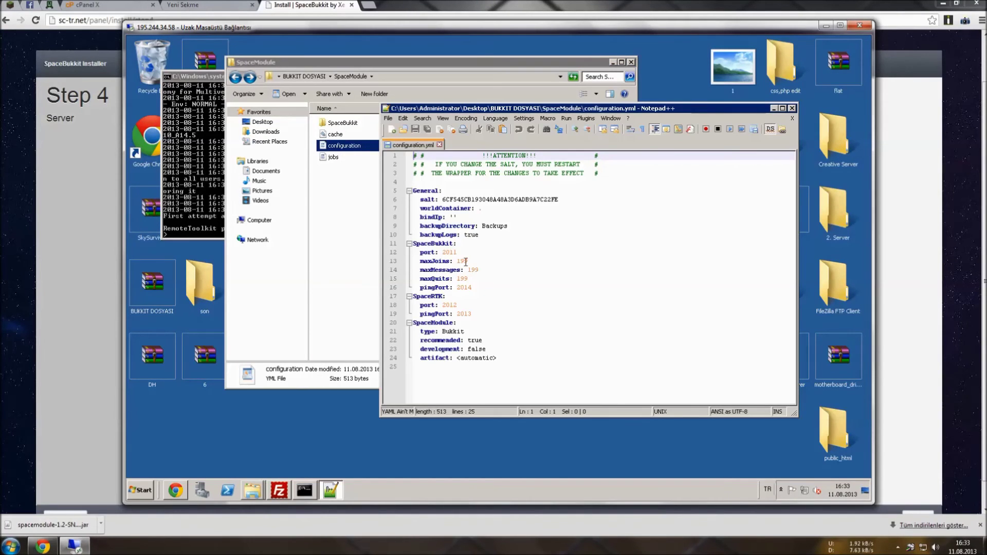
{"action": "left_click", "coordinate": [773, 108]}
{"action": "left_click", "coordinate": [915, 200]}
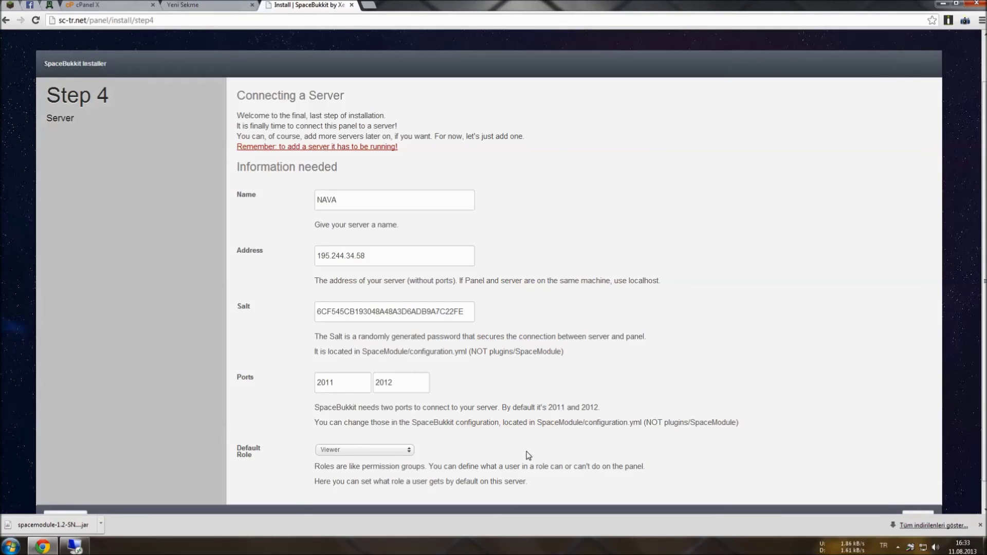
- Set Administrator as the default role and submit the server connection details
{"action": "scroll", "coordinate": [359, 449], "scroll_direction": "down", "scroll_amount": 1}
{"action": "left_click", "coordinate": [360, 422]}
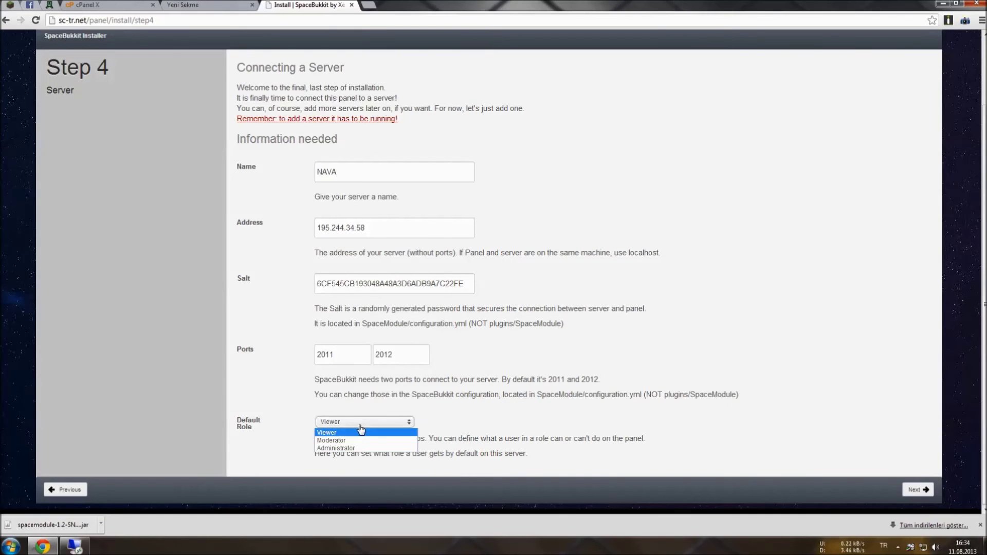
{"action": "left_click", "coordinate": [346, 448]}
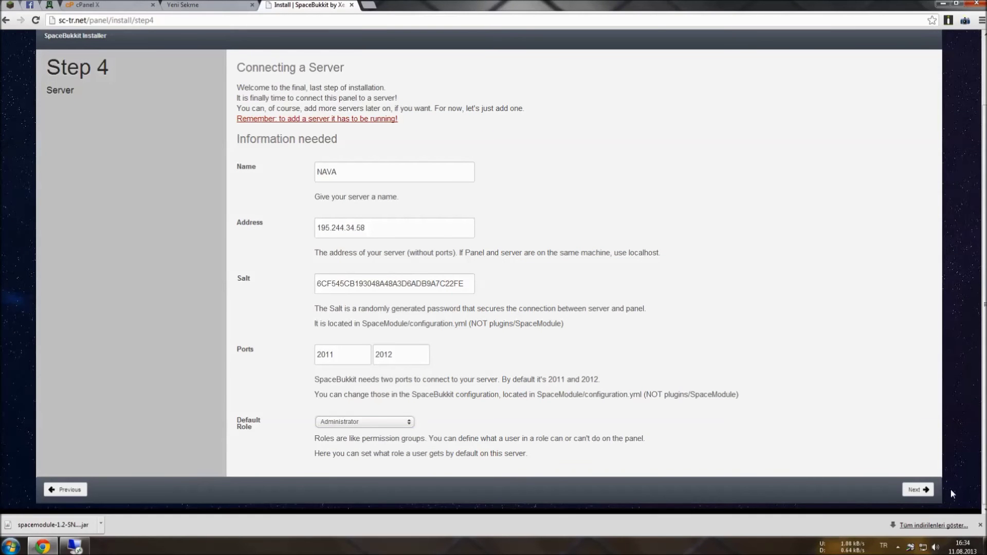
{"action": "left_click", "coordinate": [383, 421]}
{"action": "left_click", "coordinate": [384, 432]}
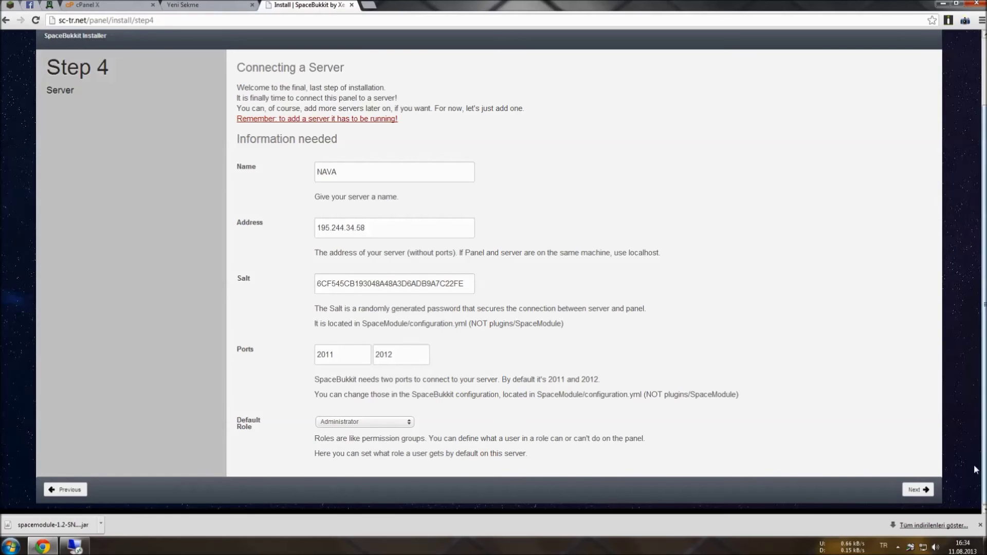
{"action": "left_click", "coordinate": [980, 524]}
{"action": "left_click", "coordinate": [915, 512]}
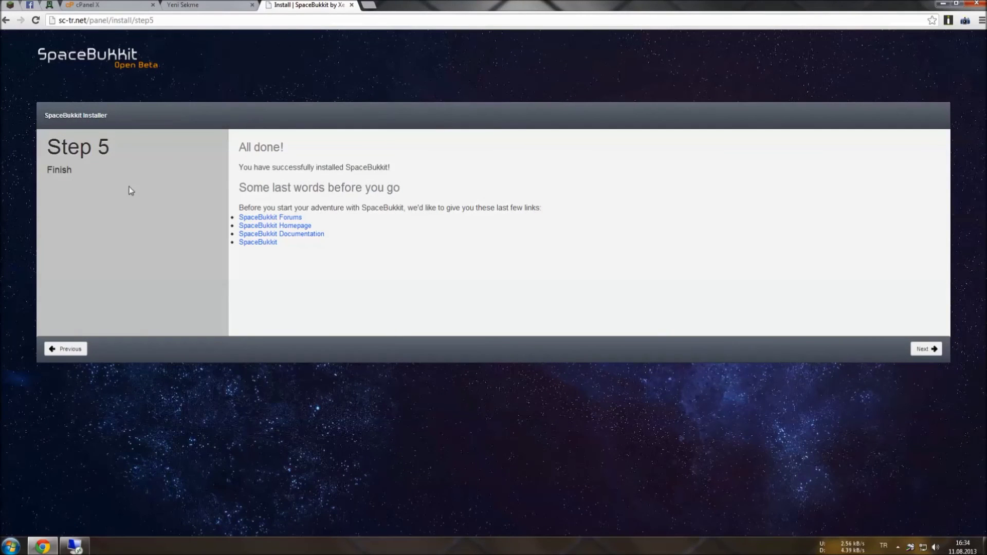
- Finish the installer from the Step 5 success page
{"action": "left_click_drag", "start_coordinate": [243, 173], "coordinate": [418, 172]}
{"action": "left_click", "coordinate": [411, 173]}
{"action": "left_click", "coordinate": [932, 354]}
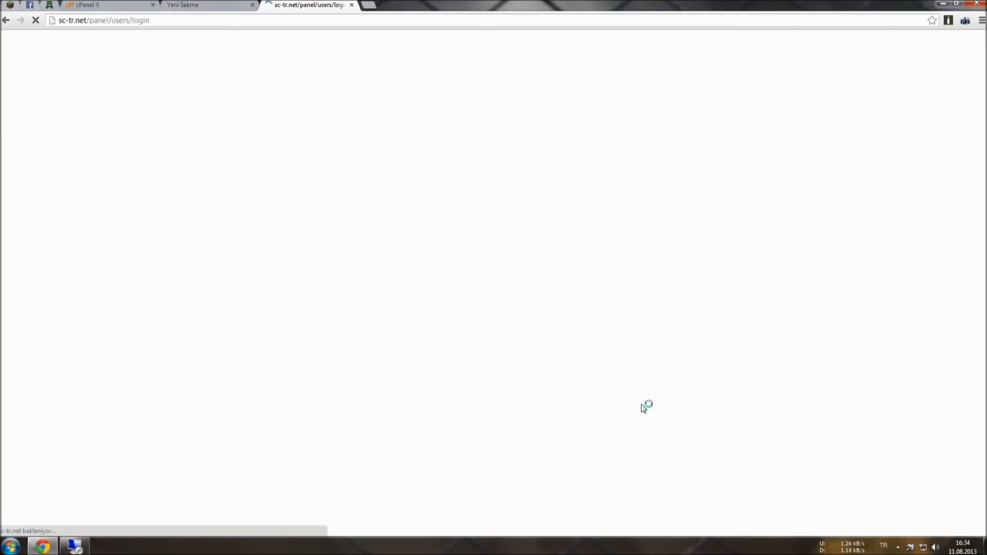
- Log in to the panel with the superuser username and password
{"action": "left_click", "coordinate": [505, 148]}
{"action": "type", "text": "Hsbas"}
{"action": "key", "text": "Tab"}
{"action": "type", "text": "******"}
{"action": "left_click", "coordinate": [667, 205]}
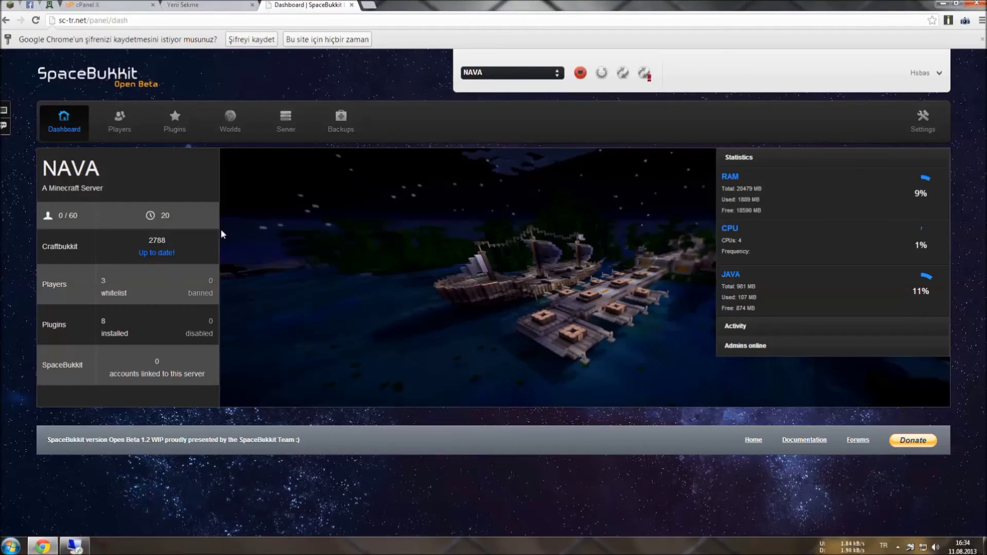
- Keep NAVA selected, view its Plugins and Worlds pages, then bring up the BUKKIT DOSYASI folder
{"action": "left_click", "coordinate": [558, 73]}
{"action": "left_click", "coordinate": [758, 194]}
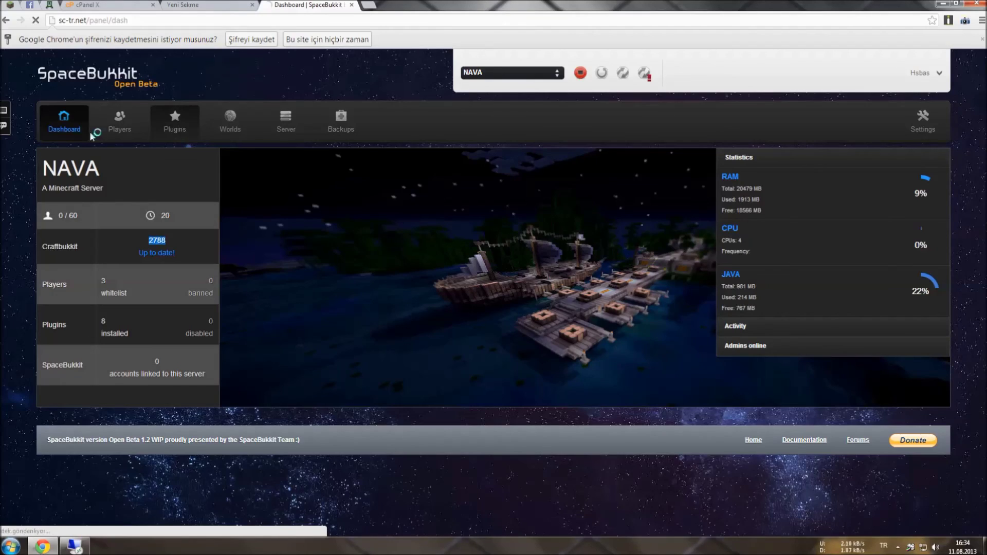
{"action": "left_click", "coordinate": [175, 121]}
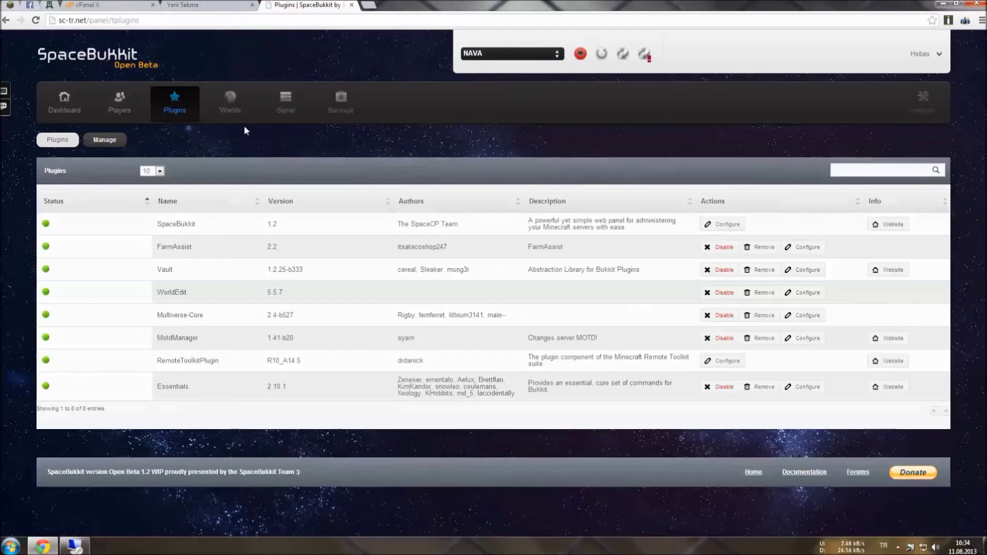
{"action": "left_click", "coordinate": [296, 108]}
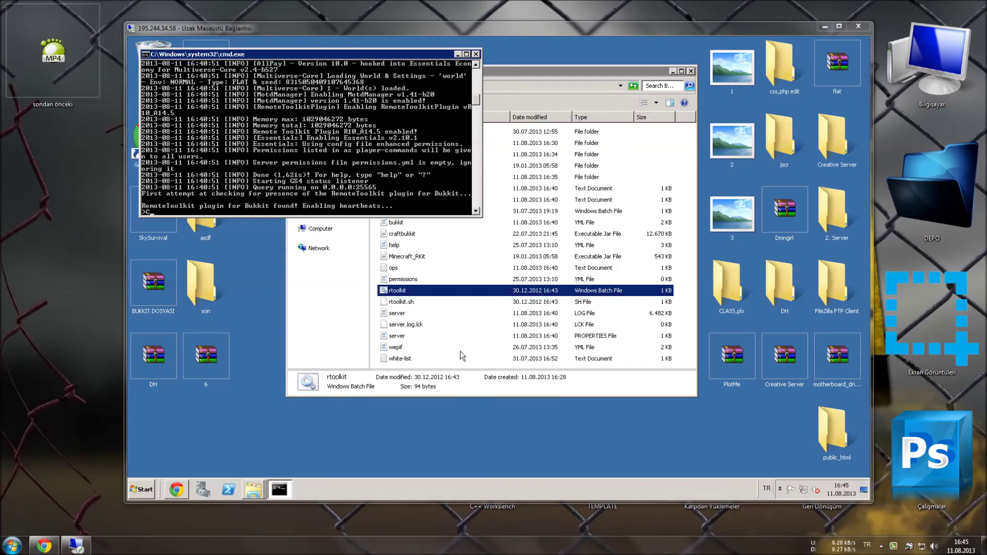
{"action": "left_click", "coordinate": [488, 71]}
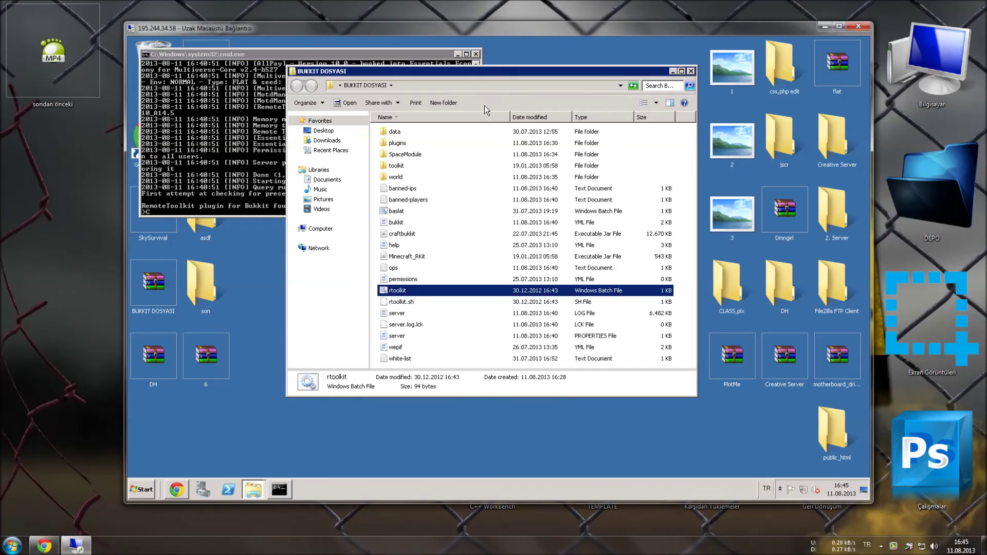
- Open the toolkit folder's wrapper.properties in Notepad++
{"action": "left_click", "coordinate": [457, 54]}
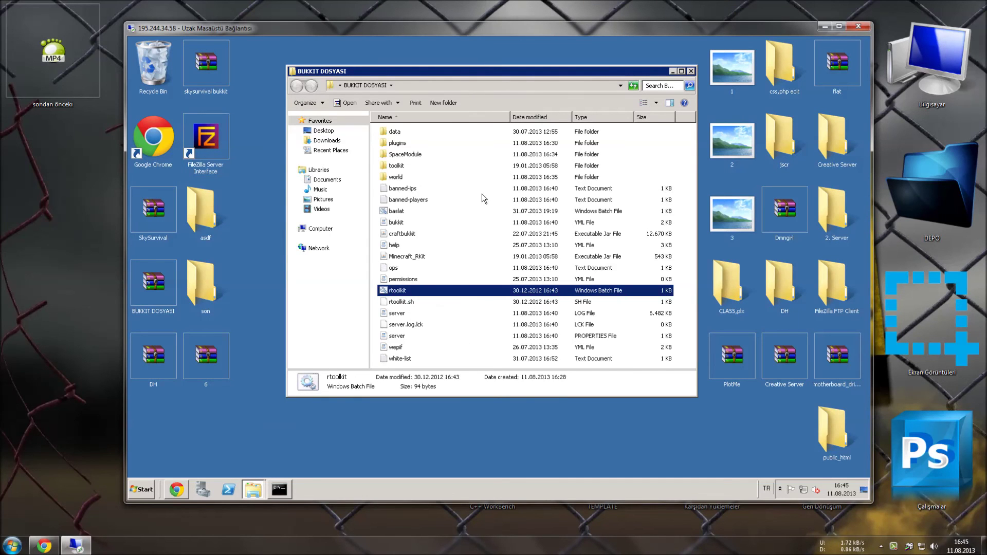
{"action": "double_click", "coordinate": [415, 167]}
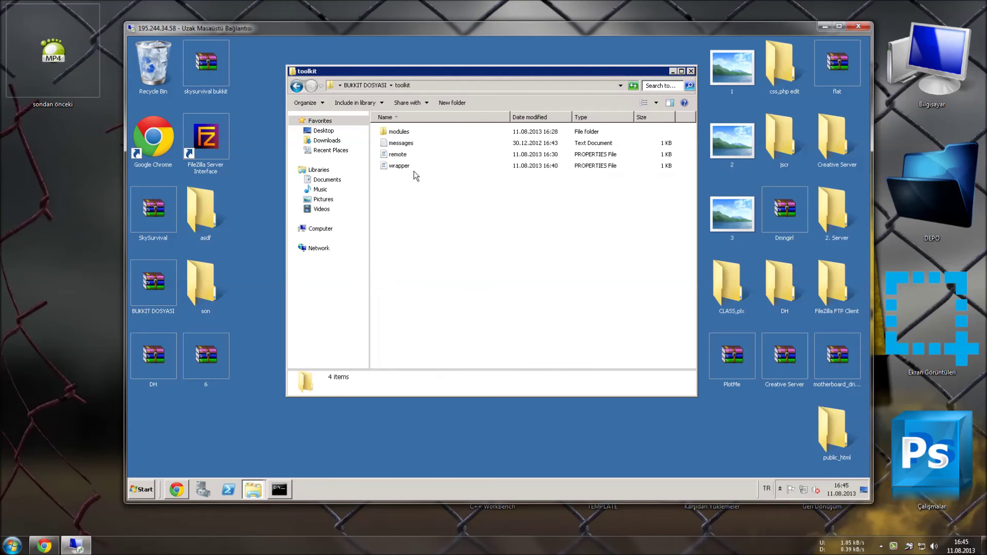
{"action": "right_click", "coordinate": [406, 167]}
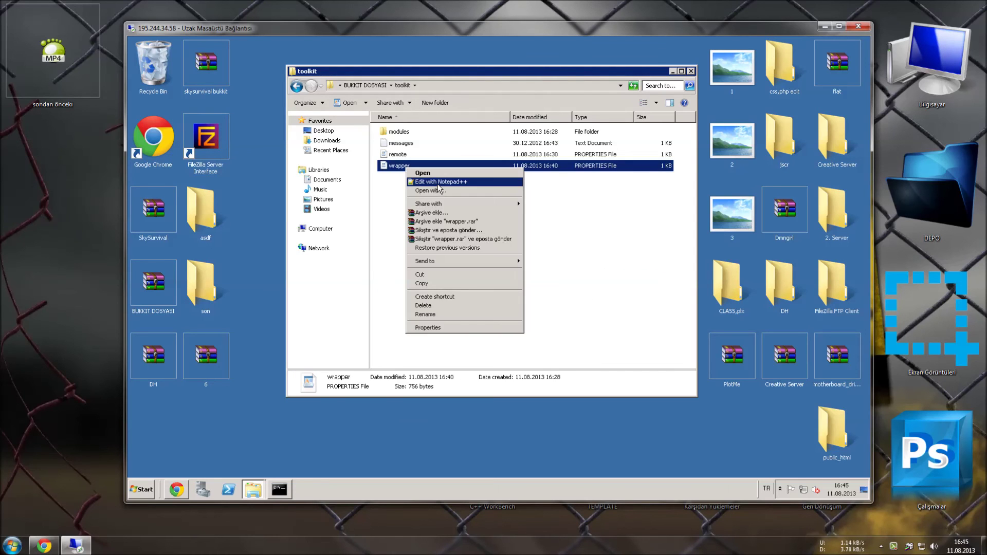
{"action": "left_click", "coordinate": [438, 183]}
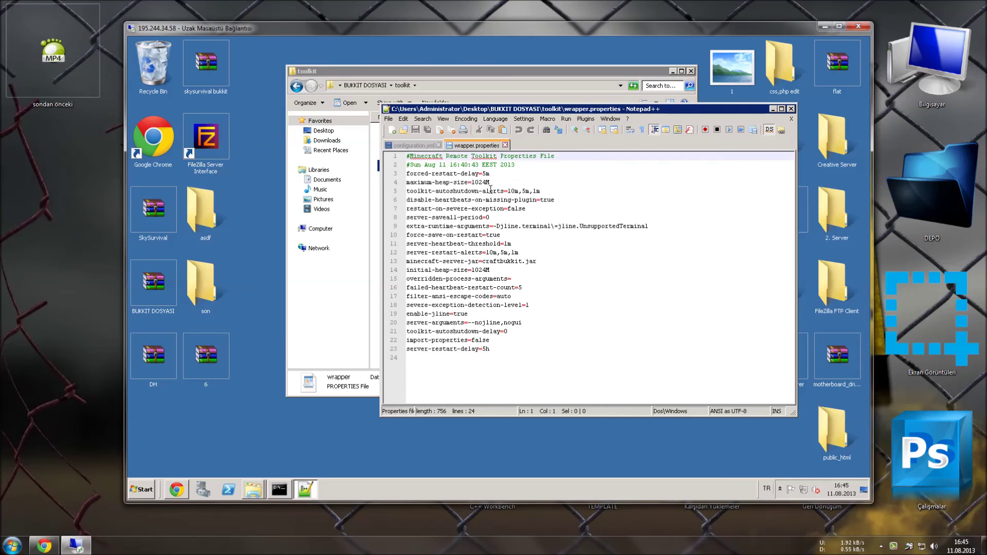
- Change maximum-heap-size from 1024M to 5G, save the file and close the editor
{"action": "left_click", "coordinate": [489, 183]}
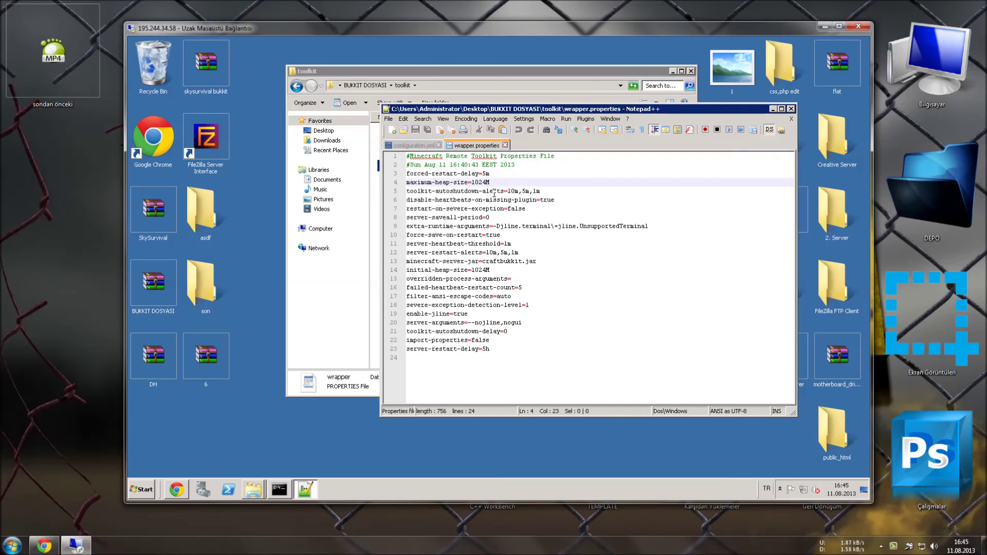
{"action": "left_click_drag", "start_coordinate": [490, 184], "coordinate": [475, 189]}
{"action": "type", "text": "5G"}
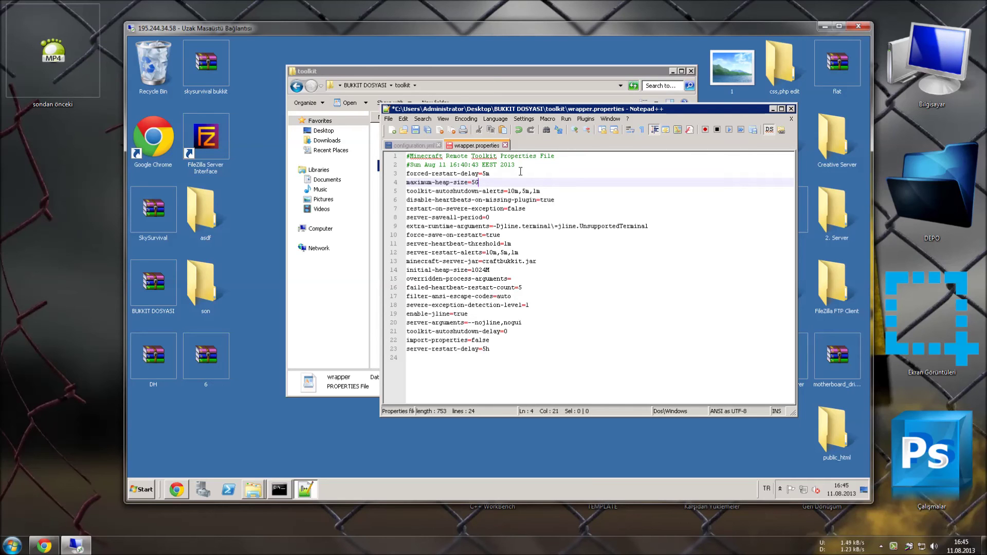
{"action": "key", "text": "ctrl+w"}
{"action": "left_click", "coordinate": [483, 294]}
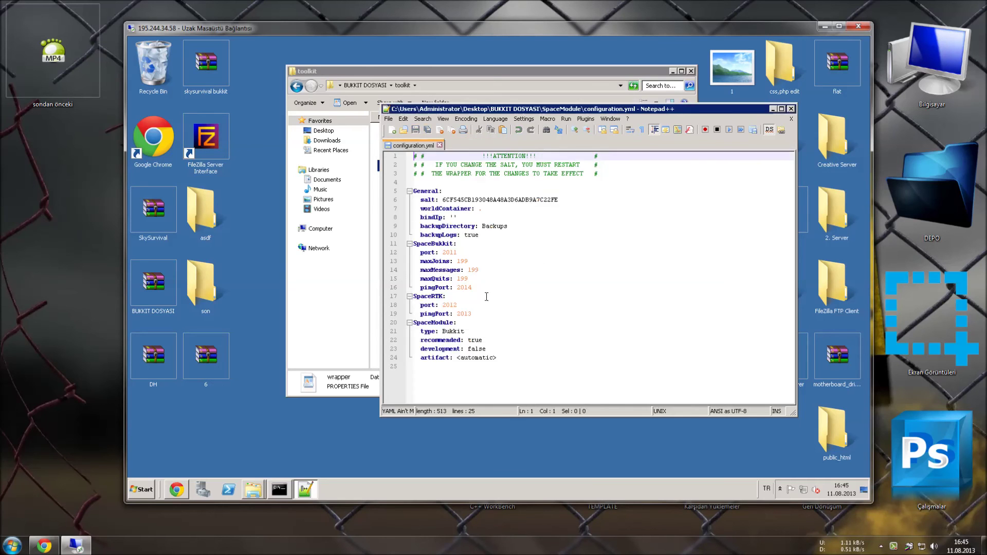
{"action": "key", "text": "ctrl+w"}
- Close the old command prompt, briefly run baslat from BUKKIT DOSYASI, then launch rtoolkit
{"action": "left_click", "coordinate": [791, 109]}
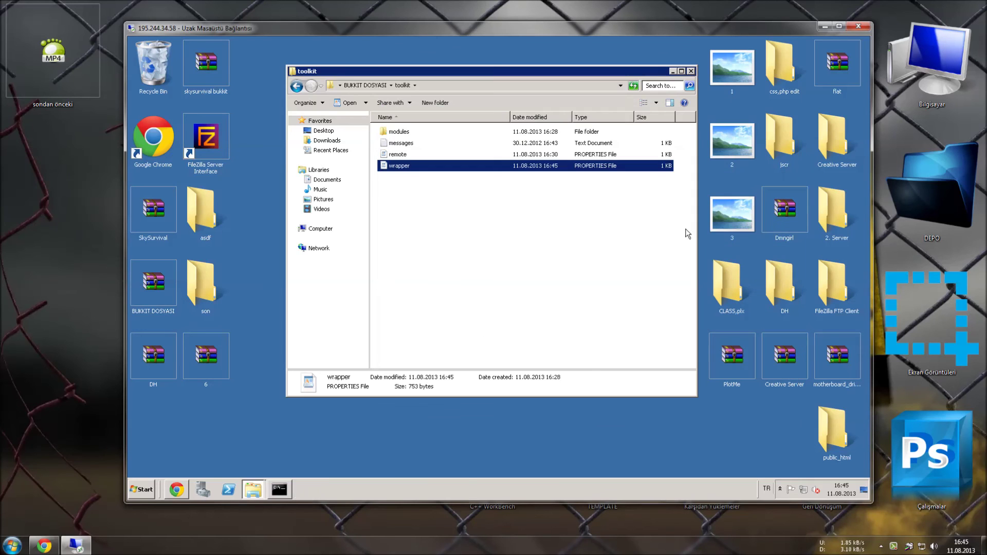
{"action": "right_click", "coordinate": [291, 495]}
{"action": "left_click", "coordinate": [298, 471]}
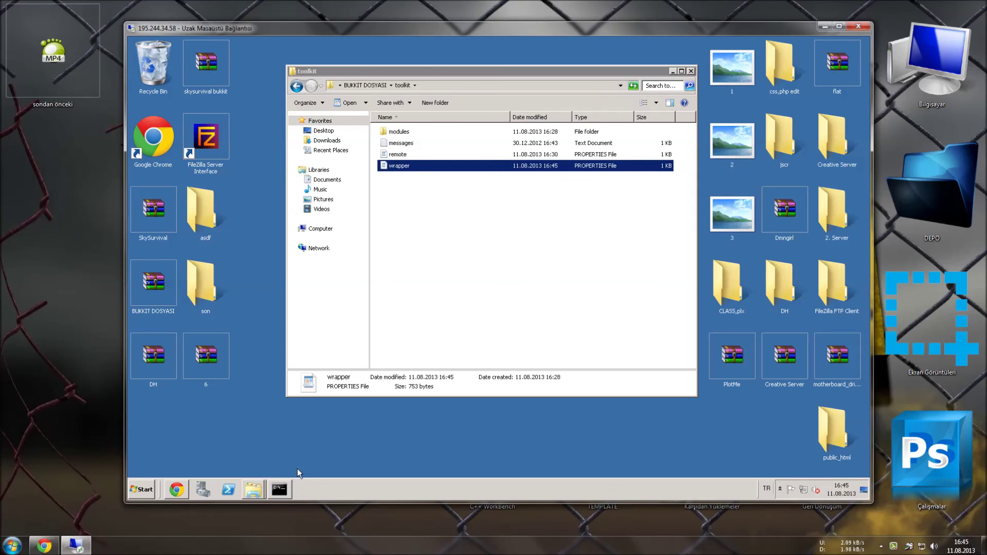
{"action": "left_click", "coordinate": [354, 85]}
{"action": "double_click", "coordinate": [410, 212]}
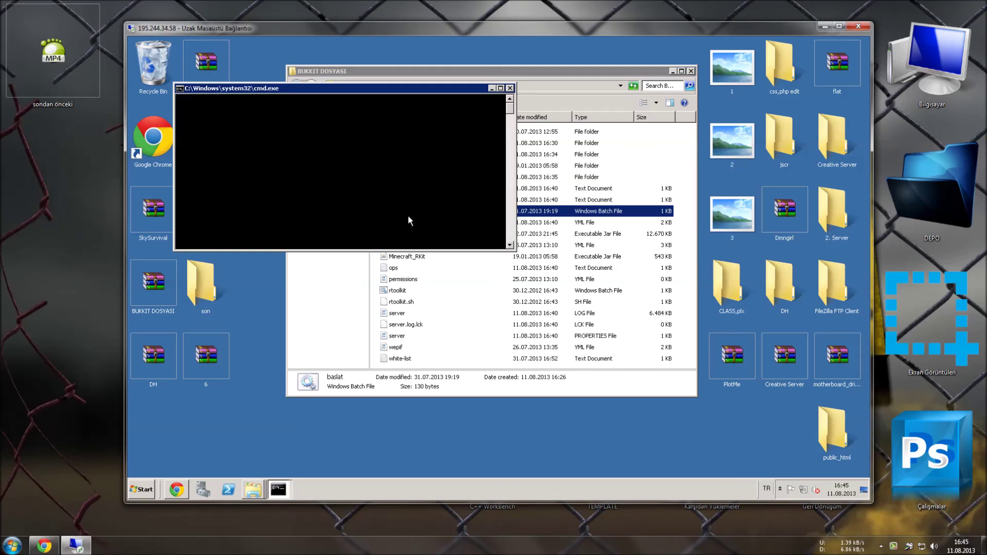
{"action": "left_click", "coordinate": [510, 88]}
{"action": "double_click", "coordinate": [414, 291]}
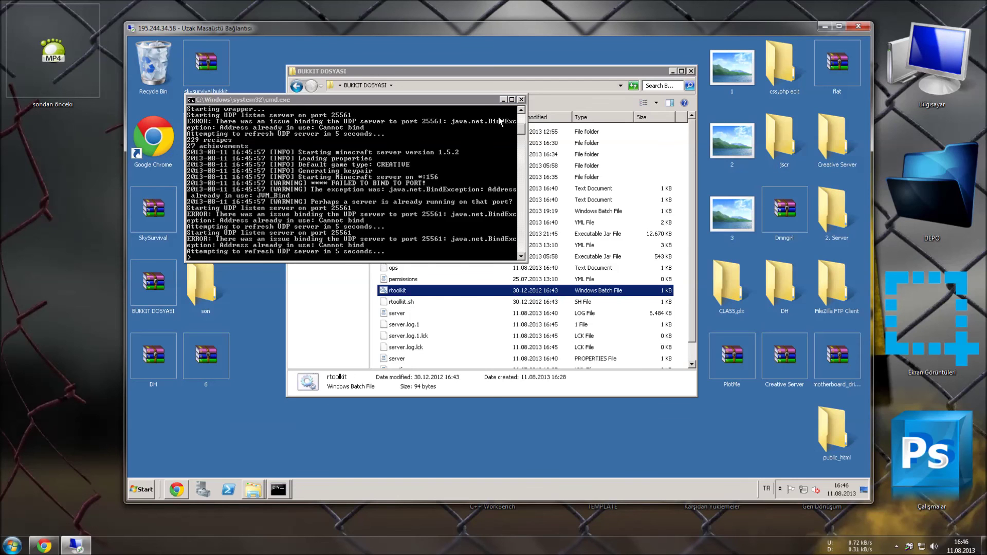
- Open Task Manager and end the first three java.exe processes
{"action": "scroll", "coordinate": [458, 155], "scroll_direction": "up", "scroll_amount": 5}
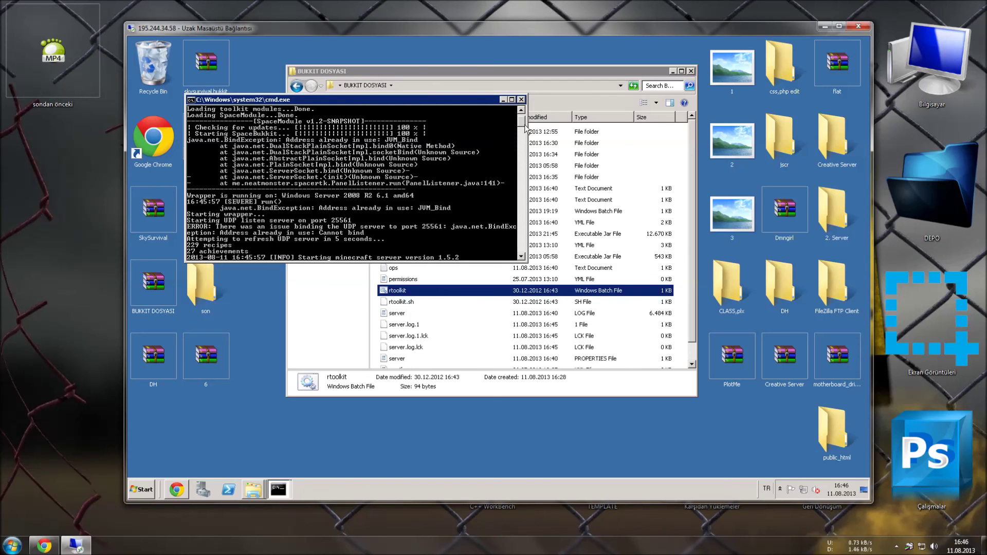
{"action": "right_click", "coordinate": [406, 494]}
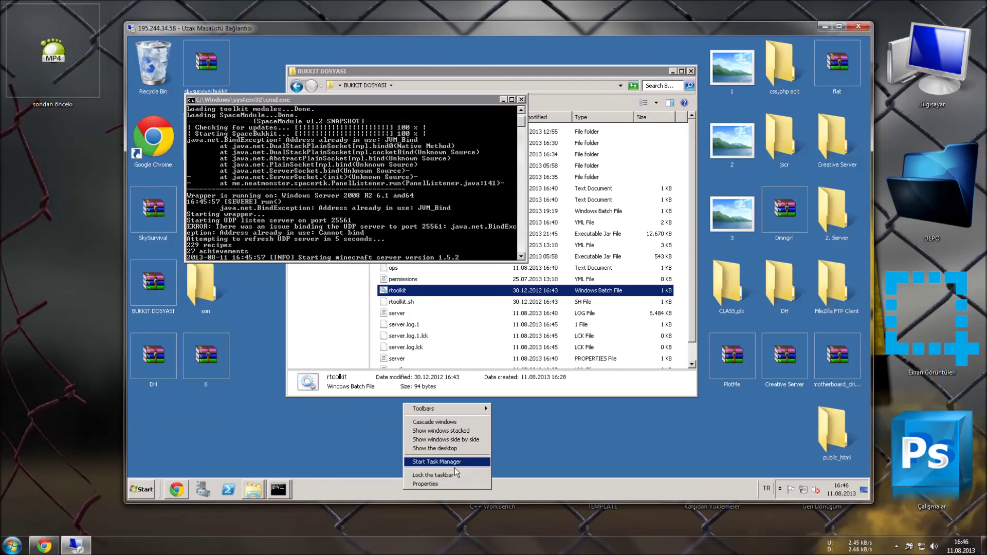
{"action": "left_click", "coordinate": [416, 469]}
{"action": "left_click", "coordinate": [676, 347]}
{"action": "left_click", "coordinate": [584, 320]}
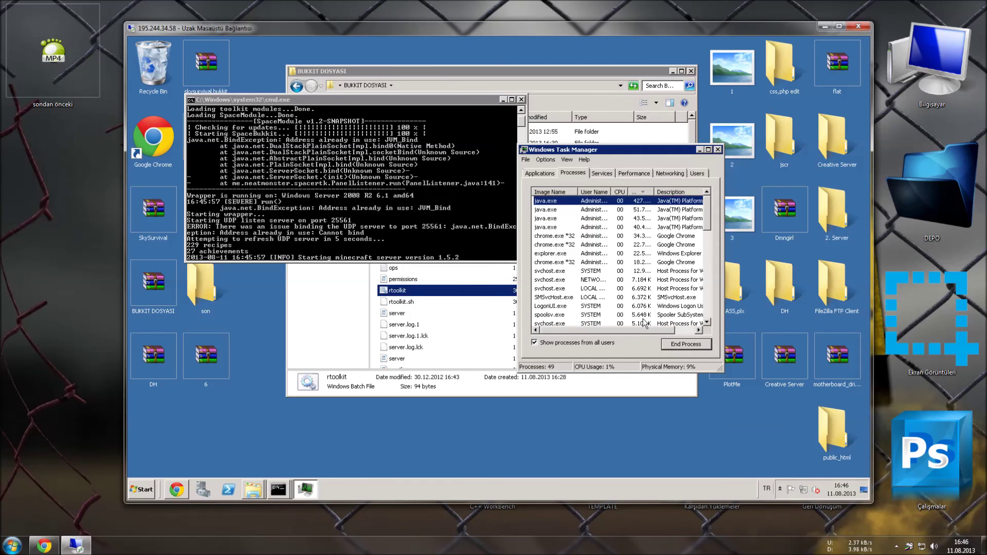
{"action": "left_click", "coordinate": [695, 346]}
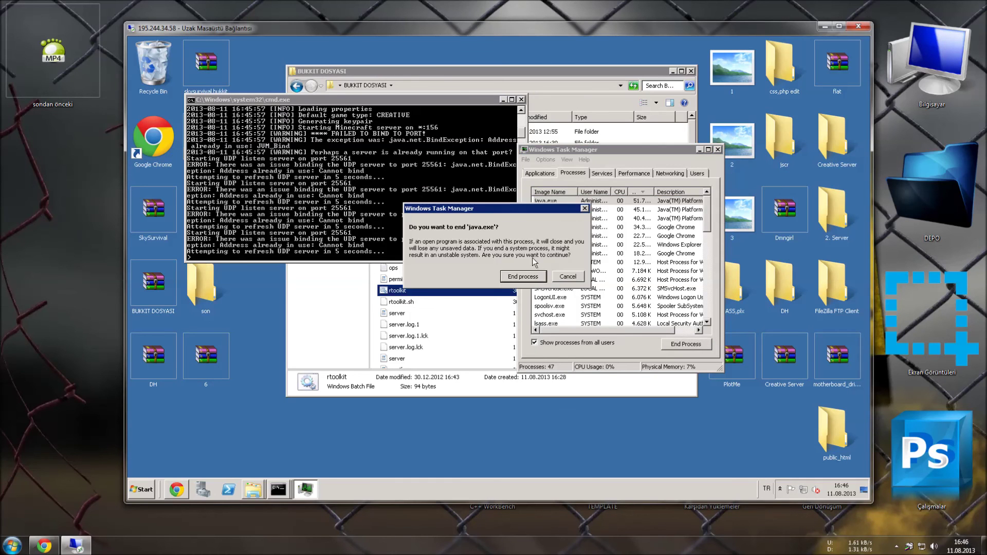
{"action": "left_click", "coordinate": [536, 281]}
{"action": "left_click", "coordinate": [681, 343]}
{"action": "left_click", "coordinate": [536, 278]}
- End the remaining three java.exe processes, then close the server console and Task Manager
{"action": "left_click", "coordinate": [683, 345]}
{"action": "left_click", "coordinate": [566, 287]}
{"action": "left_click", "coordinate": [684, 349]}
{"action": "left_click", "coordinate": [565, 286]}
{"action": "left_click", "coordinate": [565, 201]}
{"action": "left_click", "coordinate": [684, 344]}
{"action": "left_click", "coordinate": [565, 287]}
{"action": "left_click", "coordinate": [520, 99]}
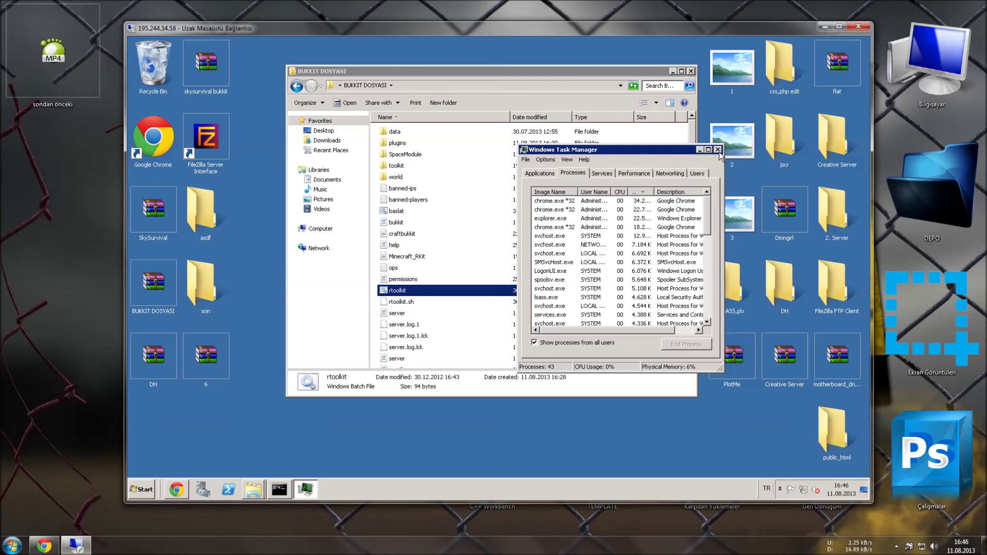
{"action": "left_click", "coordinate": [717, 149]}
- Relaunch rtoolkit and run .hold, then .unhold on the server
{"action": "double_click", "coordinate": [399, 290]}
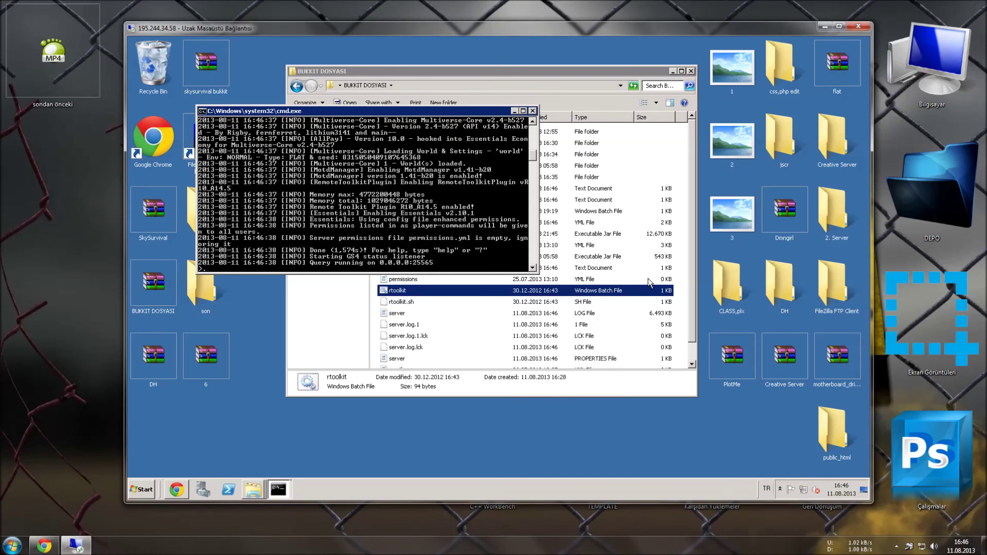
{"action": "type", "text": ".hold"}
{"action": "key", "text": "Return"}
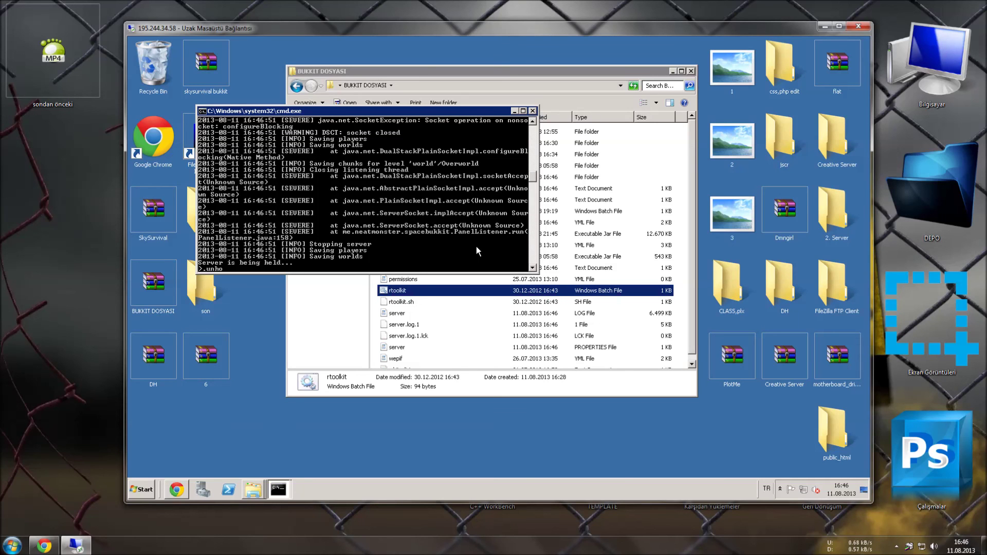
{"action": "type", "text": "ld"}
{"action": "key", "text": "Return"}
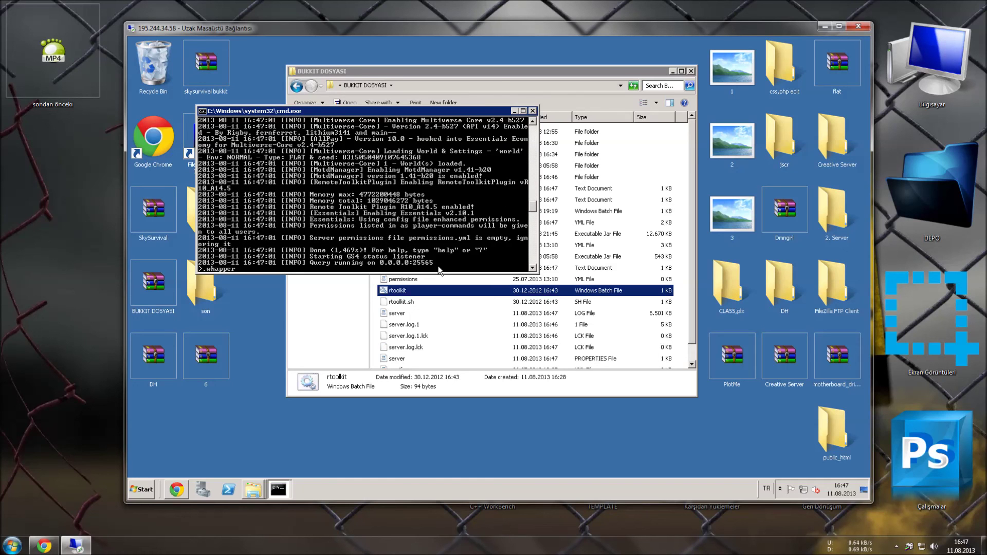
- Run .stopwrapper, fixing the mistyped attempts, so the server saves and shuts down
{"action": "key", "text": "BackSpace"}
{"action": "type", "text": "top"}
{"action": "key", "text": "Return"}
{"action": "key", "text": "Up"}
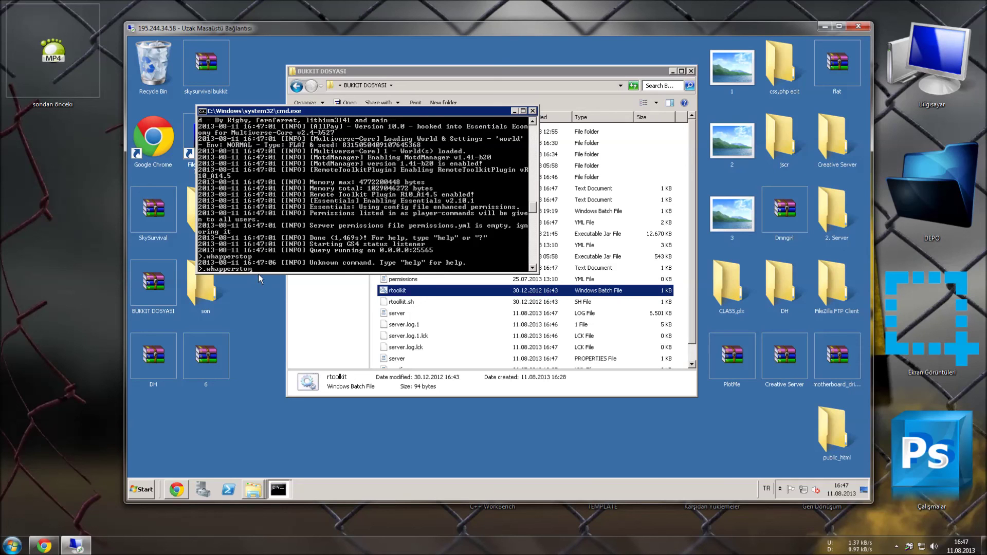
{"action": "key", "text": "BackSpace"}
{"action": "key", "text": "BackSpace"}
{"action": "key", "text": "BackSpace"}
{"action": "key", "text": "BackSpace"}
{"action": "key", "text": "BackSpace"}
{"action": "key", "text": "BackSpace"}
{"action": "key", "text": "BackSpace"}
{"action": "key", "text": "BackSpace"}
{"action": "key", "text": "BackSpace"}
{"action": "key", "text": "BackSpace"}
{"action": "key", "text": "BackSpace"}
{"action": "type", "text": "stopwhapper"}
{"action": "key", "text": "Return"}
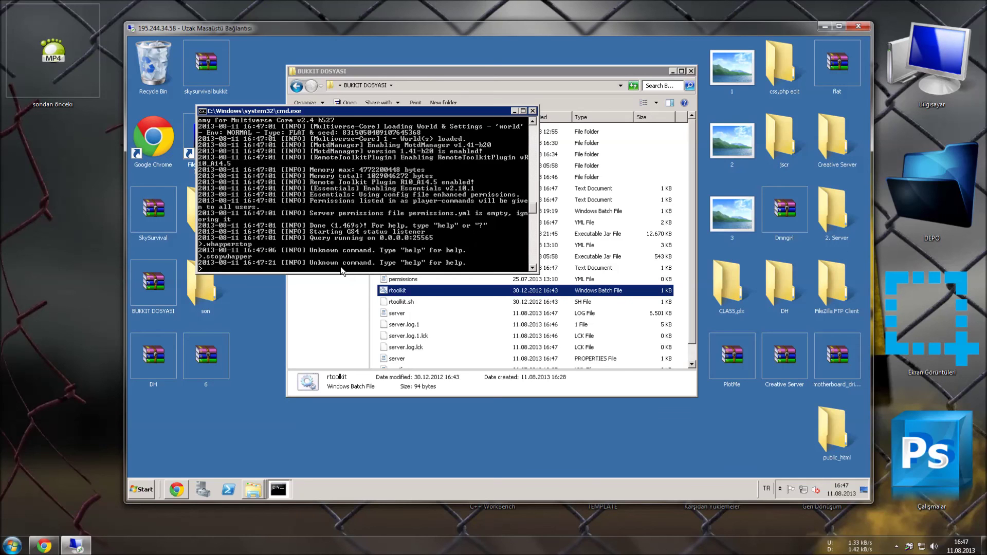
{"action": "key", "text": "Up"}
{"action": "key", "text": "Left"}
{"action": "key", "text": "Left"}
{"action": "key", "text": "Left"}
{"action": "key", "text": "Left"}
{"action": "key", "text": "Left"}
{"action": "key", "text": "BackSpace"}
{"action": "type", "text": "r"}
{"action": "key", "text": "Return"}
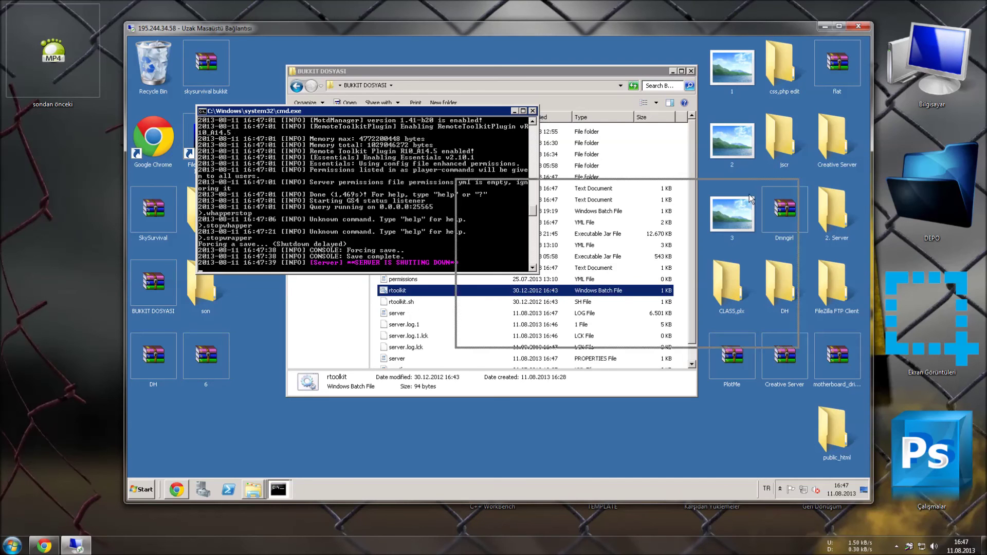
{"action": "left_click_drag", "start_coordinate": [476, 110], "coordinate": [750, 186]}
- Open the toolkit's messages.txt in Notepad++ and read through its lines
{"action": "double_click", "coordinate": [413, 178]}
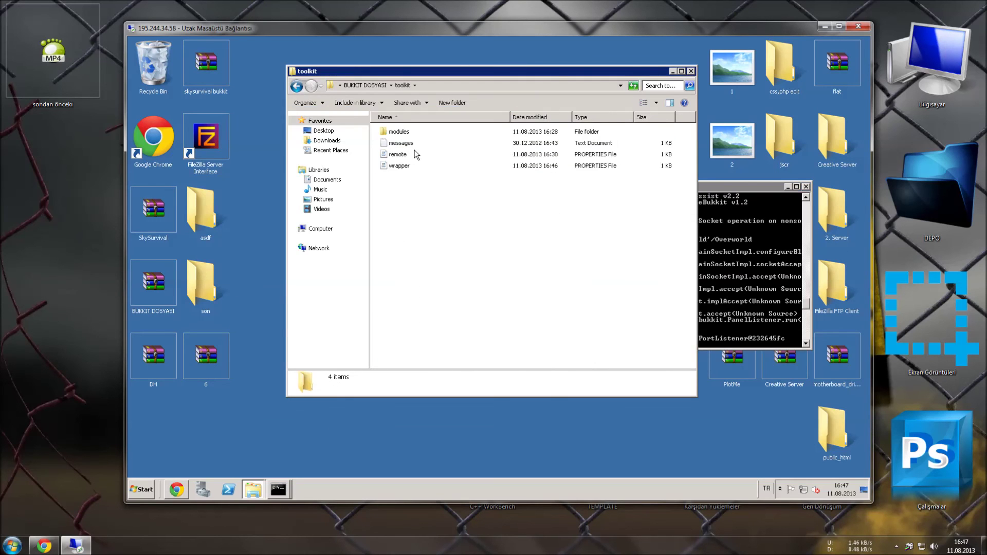
{"action": "right_click", "coordinate": [410, 144]}
{"action": "left_click", "coordinate": [447, 186]}
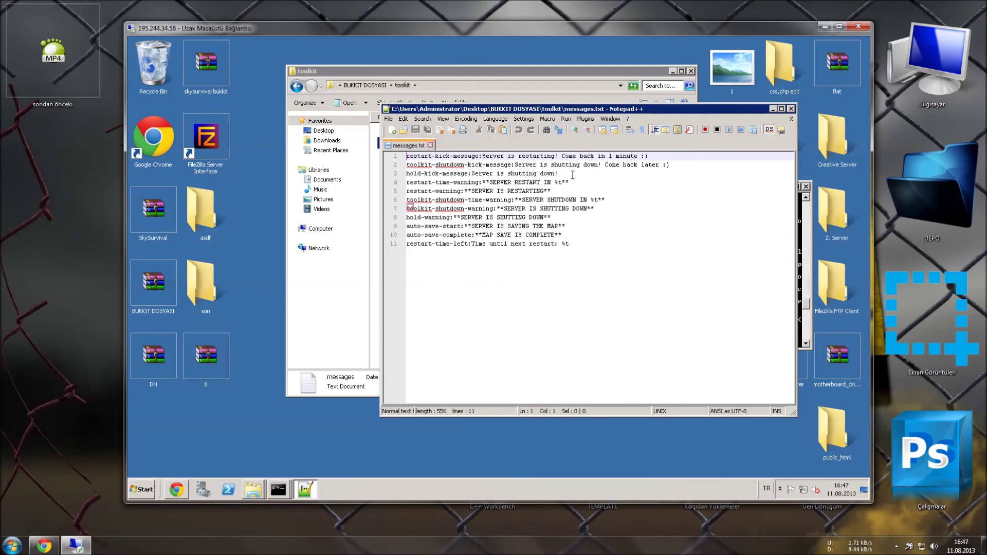
{"action": "left_click_drag", "start_coordinate": [599, 235], "coordinate": [390, 154]}
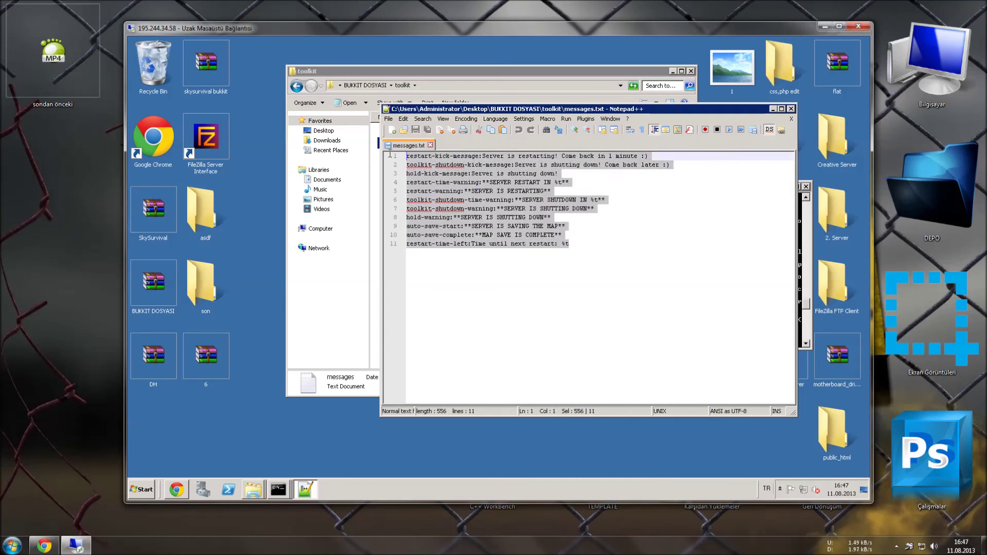
{"action": "left_click", "coordinate": [507, 217]}
{"action": "left_click_drag", "start_coordinate": [479, 102], "coordinate": [351, 80]}
- Close the stopped server console, Notepad++ and the toolkit folder, restoring the modules folder
{"action": "left_click", "coordinate": [753, 269]}
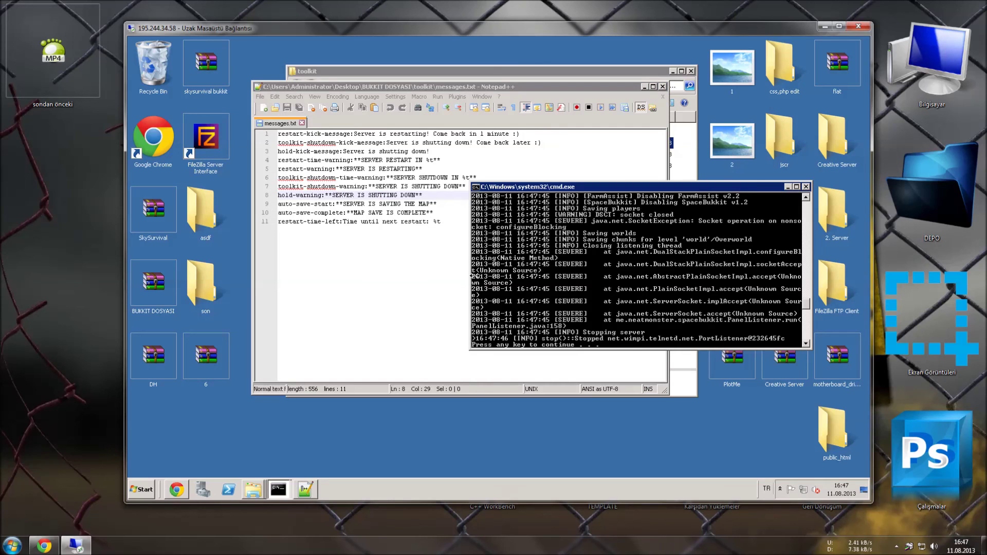
{"action": "left_click", "coordinate": [805, 187]}
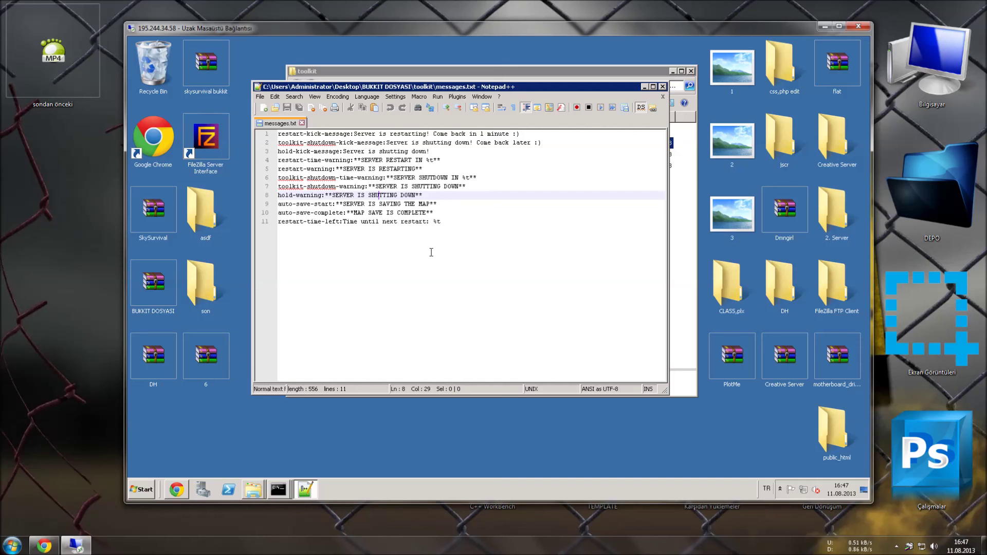
{"action": "left_click_drag", "start_coordinate": [345, 169], "coordinate": [404, 169]}
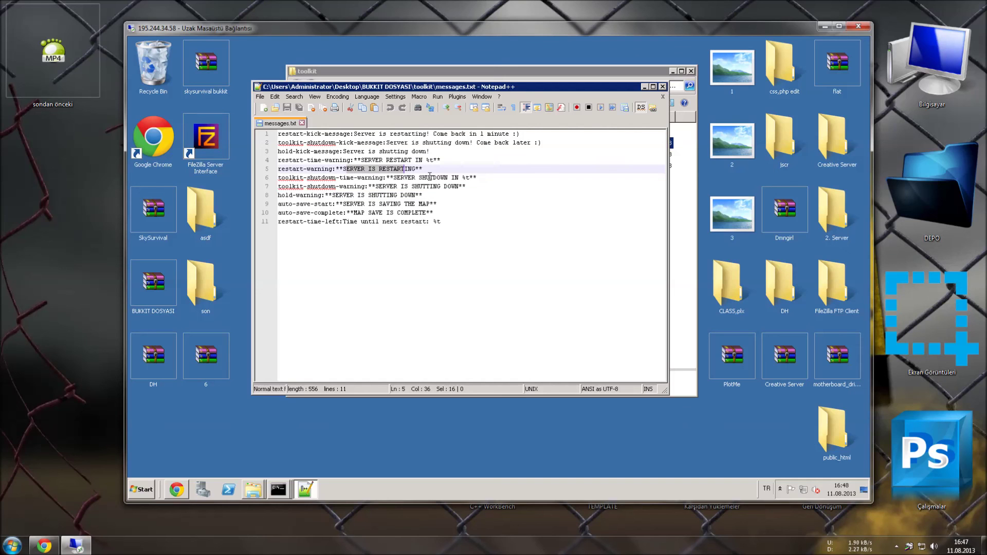
{"action": "left_click", "coordinate": [365, 218]}
{"action": "left_click", "coordinate": [663, 86]}
{"action": "left_click", "coordinate": [691, 72]}
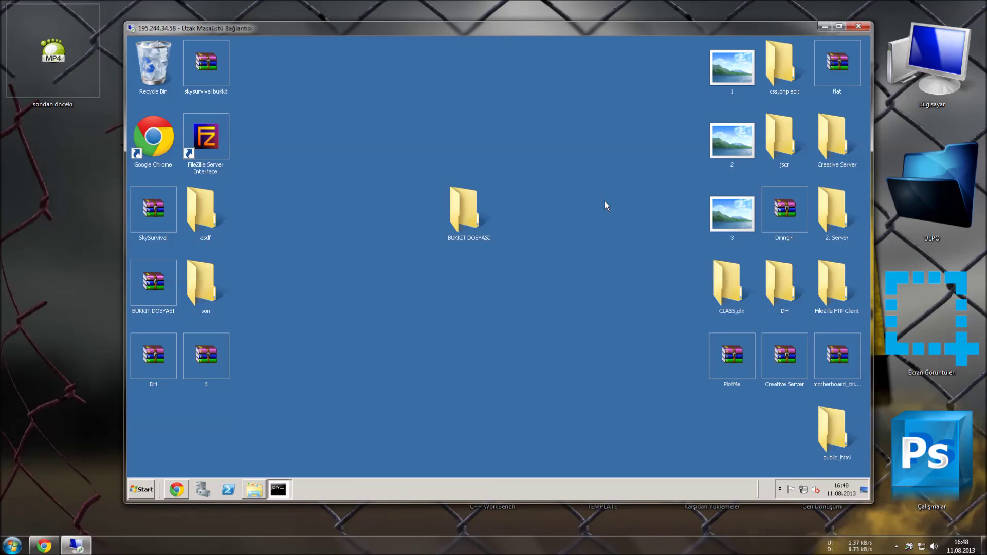
{"action": "left_click", "coordinate": [260, 493]}
{"action": "left_click", "coordinate": [276, 491]}
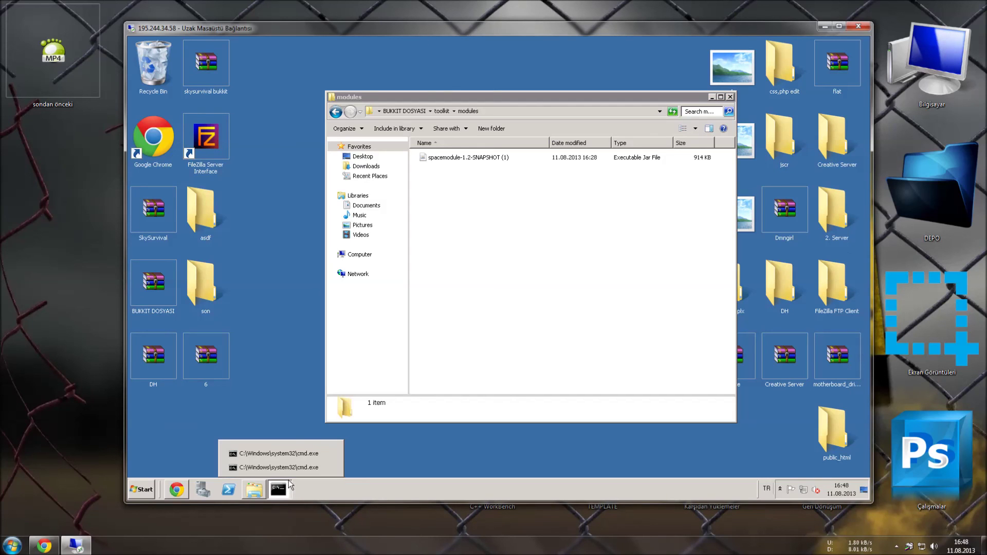